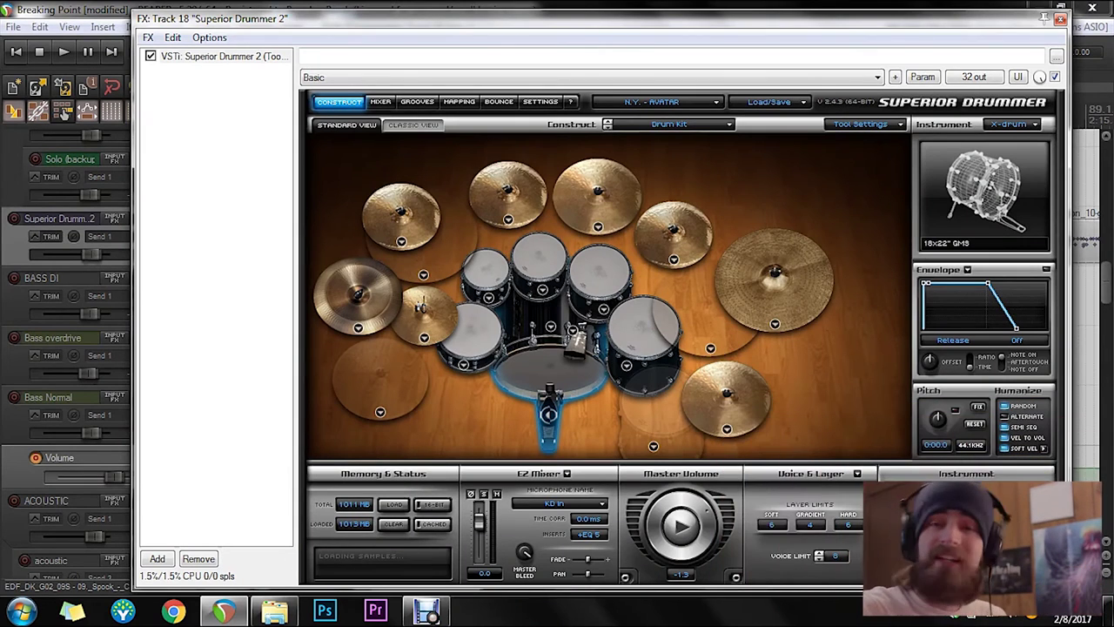
Step: Look through the microphone and bus channels in Superior Drummer 2's mixer
click(381, 102)
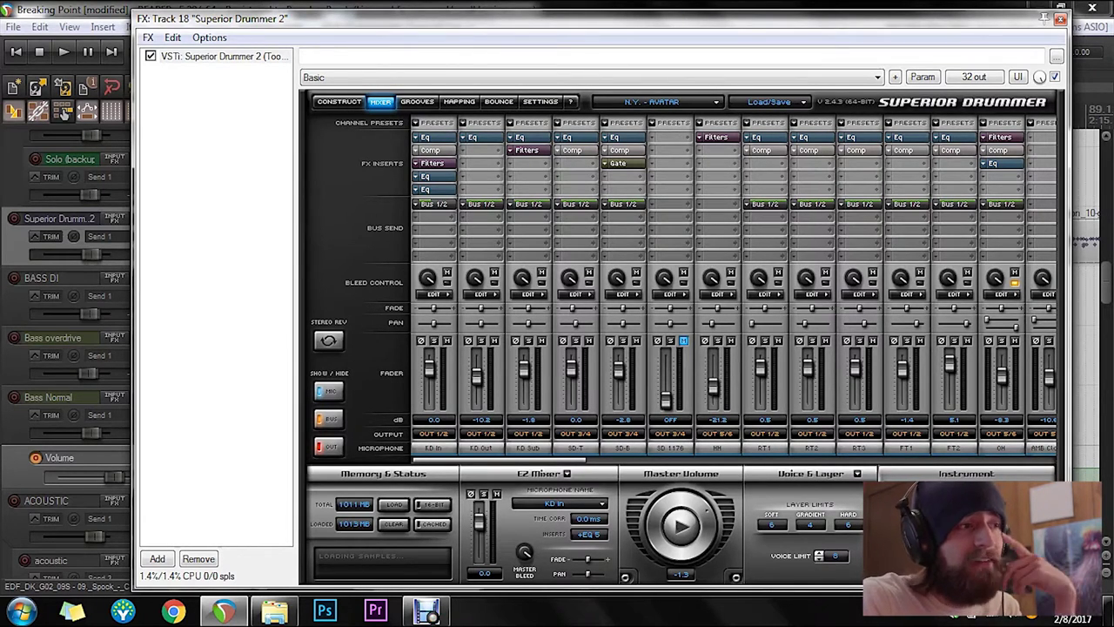
click(670, 102)
drag(500, 460, 630, 460)
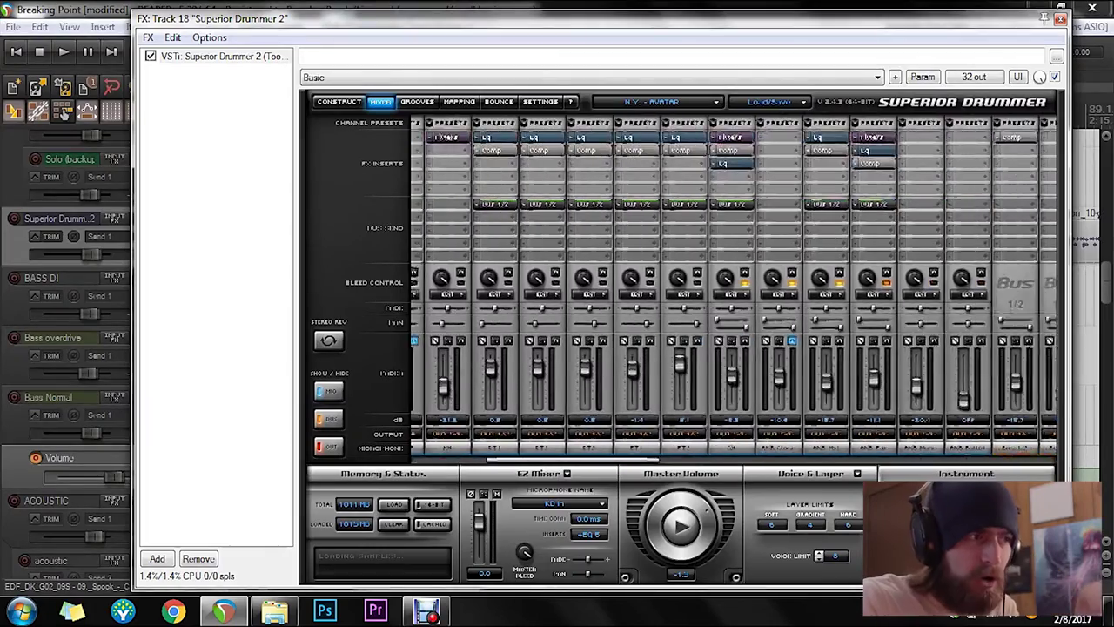
scroll(734, 283, left, 5)
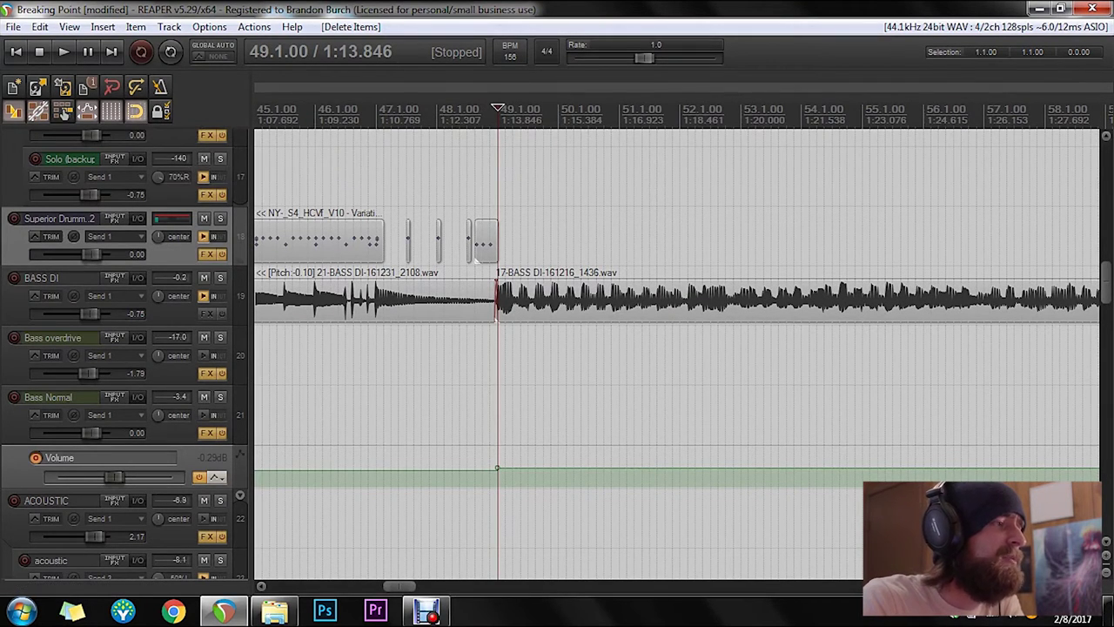
mouse_move(476, 259)
mouse_down()
mouse_move(523, 252)
mouse_move(477, 253)
mouse_up()
click(112, 110)
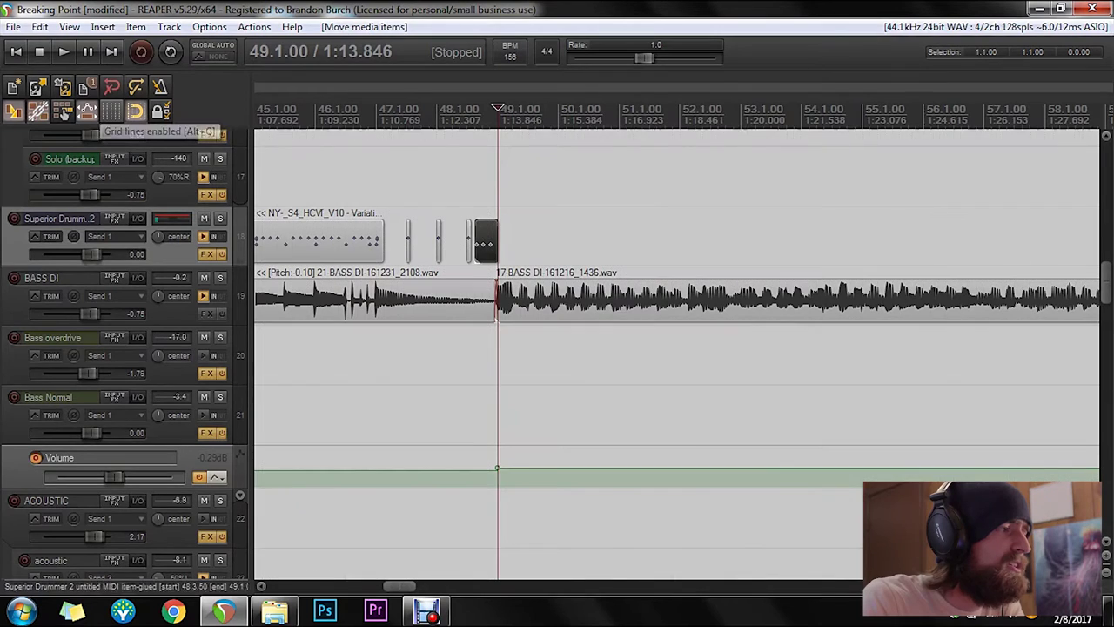
click(112, 111)
right_click(112, 110)
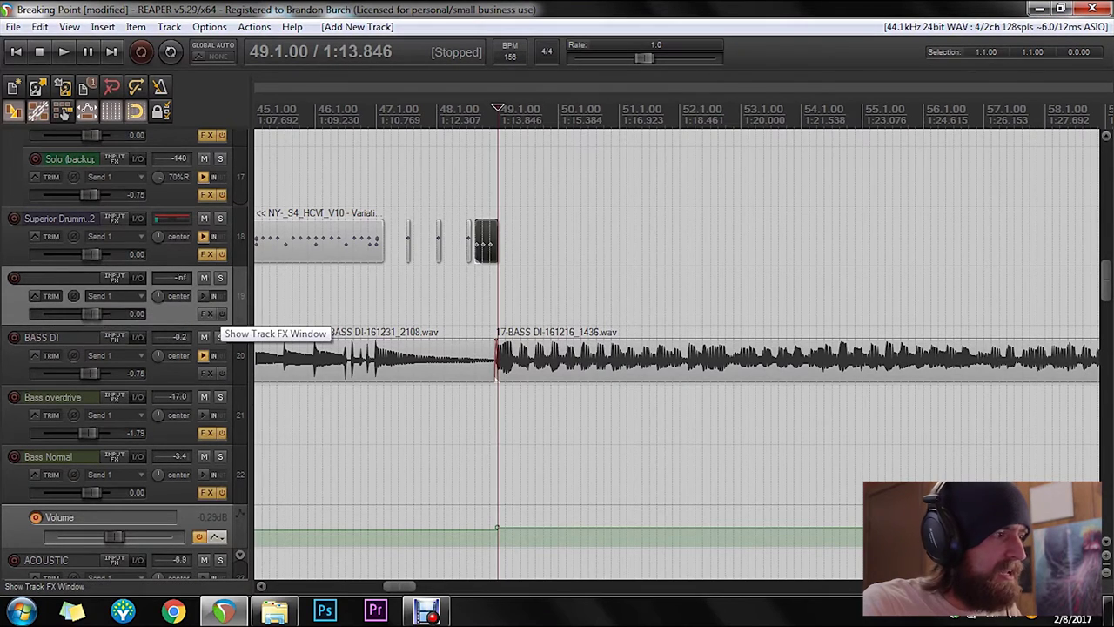
Step: Try to load the Superior Drummer 2 (32 out) instrument on a new track placed above BASS DI
click(207, 314)
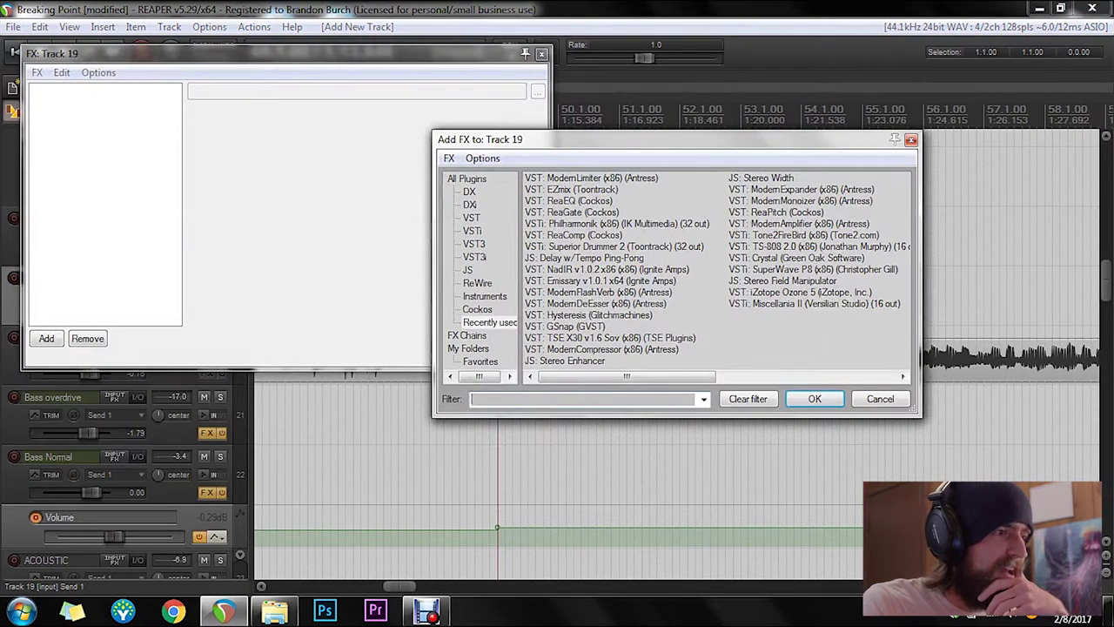
click(614, 246)
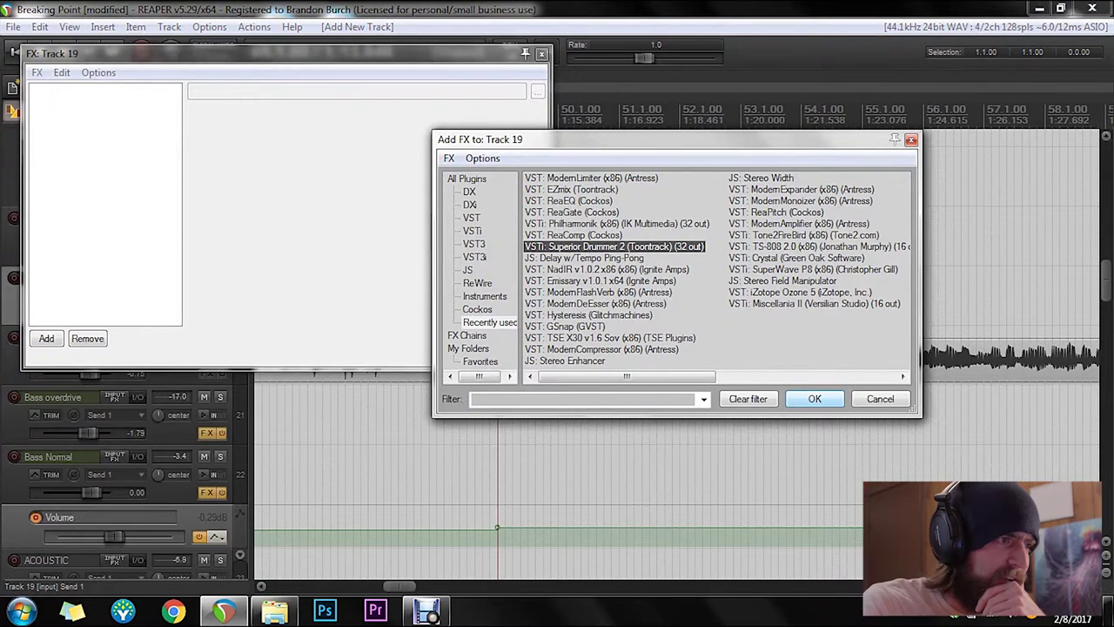
click(815, 398)
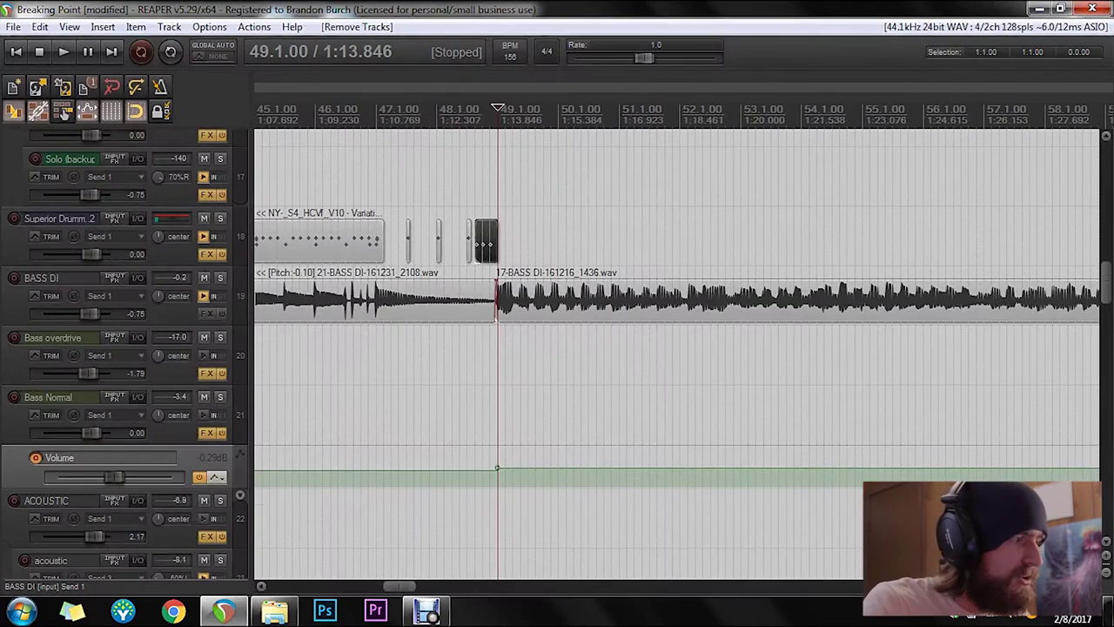
Step: Inspect the routing of the drum tracks, including the receive on Kick + Toms
scroll(100, 296, up, 2)
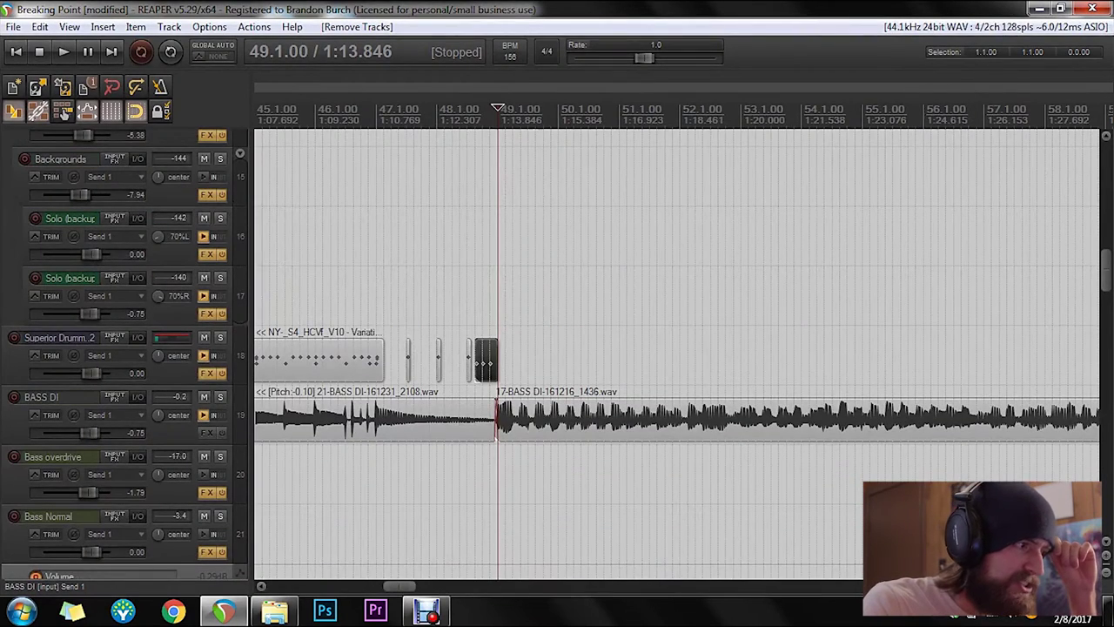
click(137, 337)
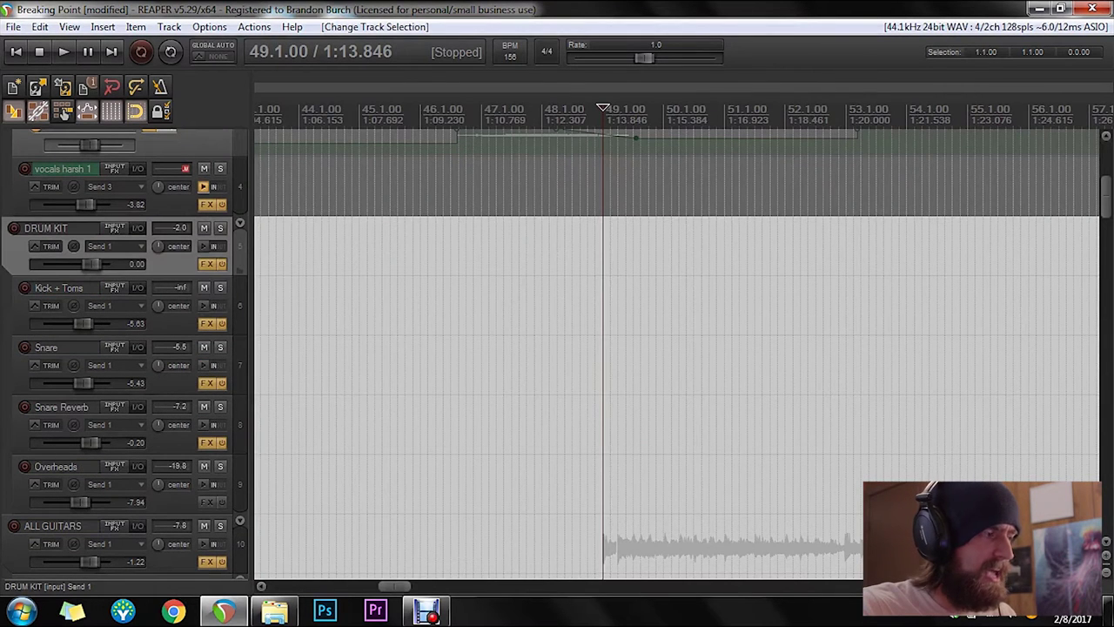
click(138, 227)
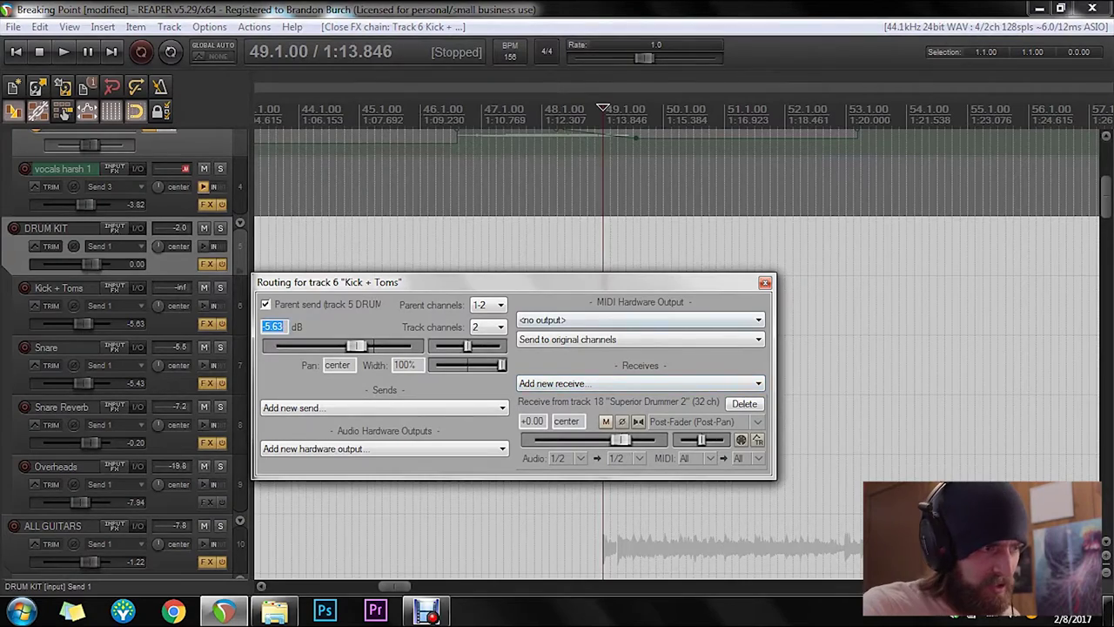
key(Escape)
Step: Examine the groove library and the mixer output assignments in the Superior Drummer 2 track's plugin, and close it
scroll(679, 348, down, 5)
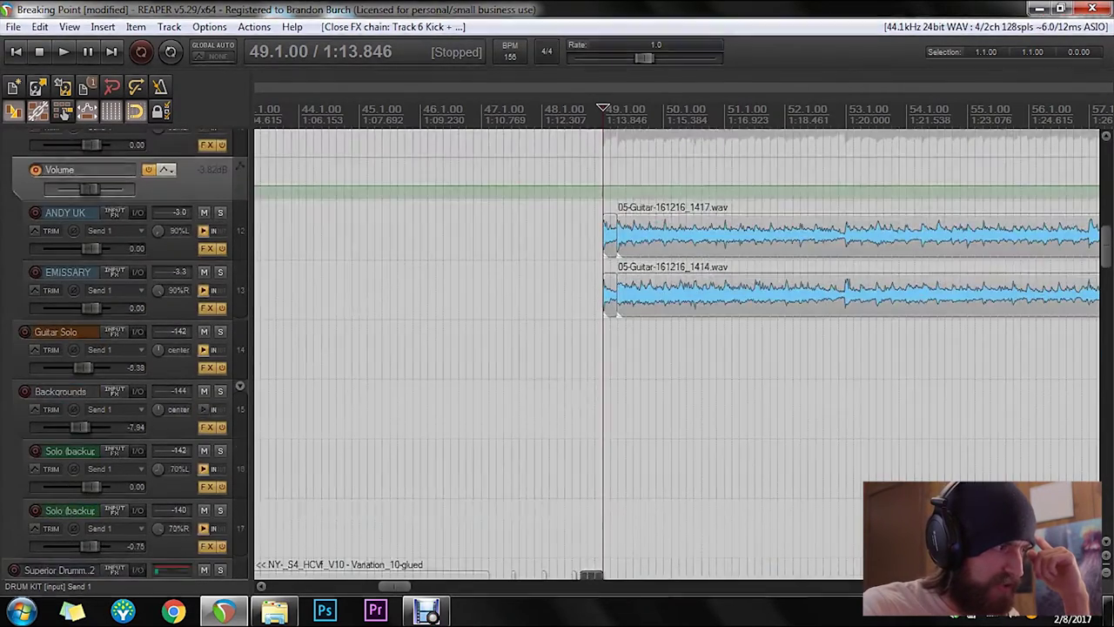
scroll(679, 348, down, 5)
click(207, 367)
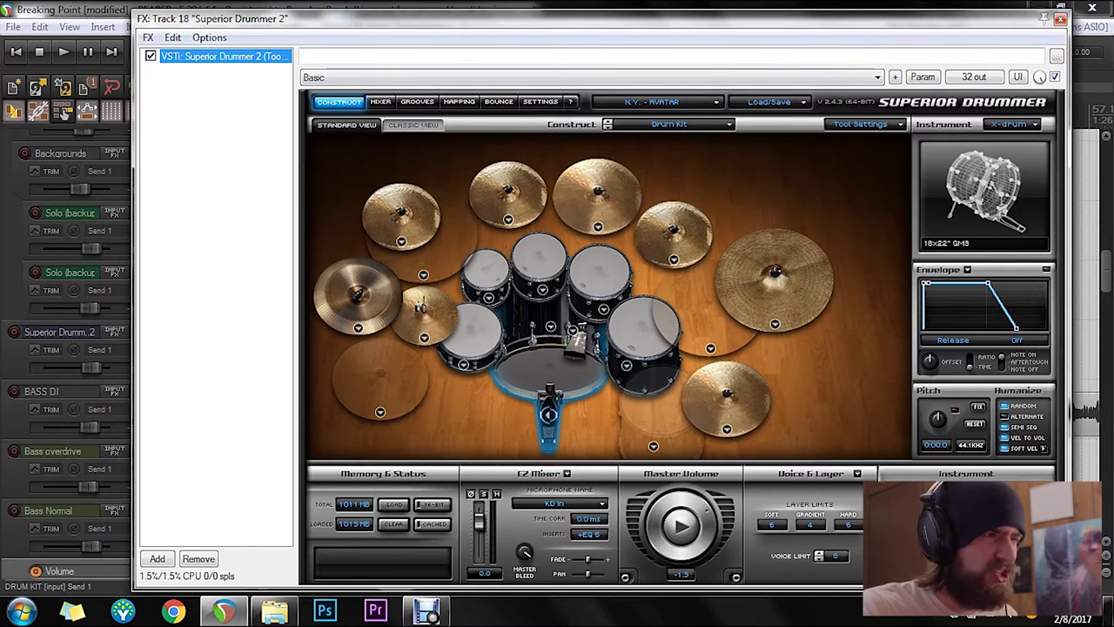
click(417, 102)
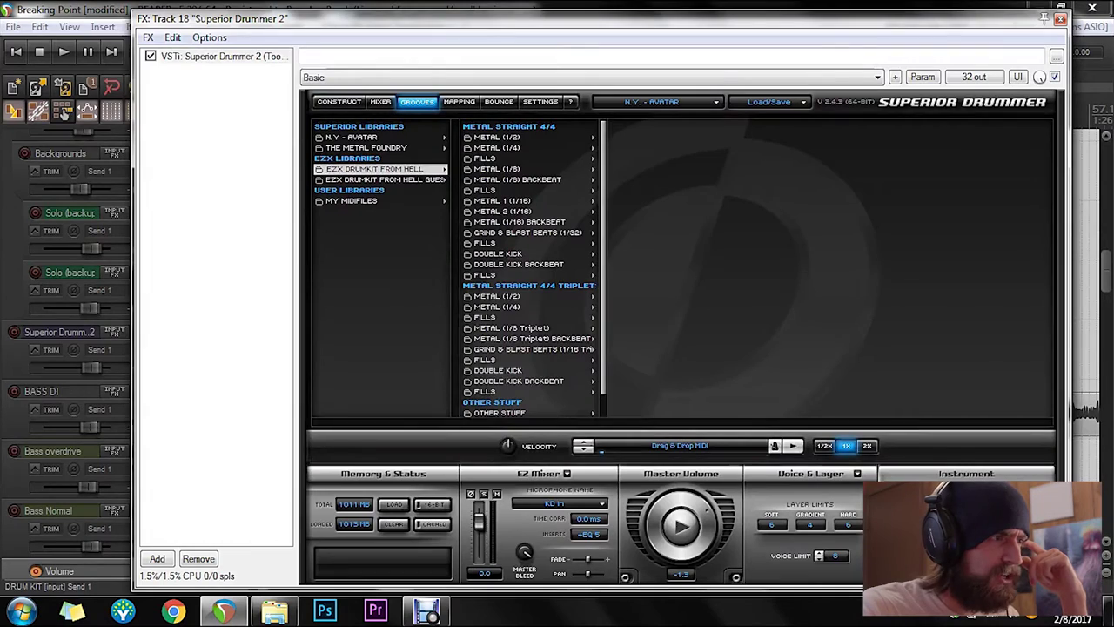
click(380, 101)
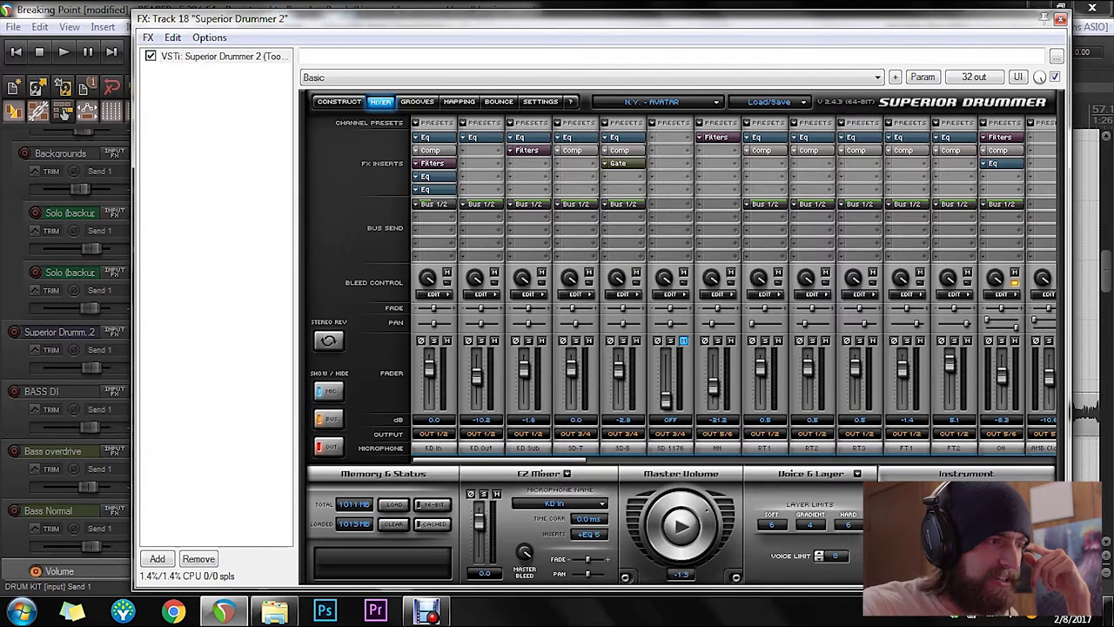
click(561, 434)
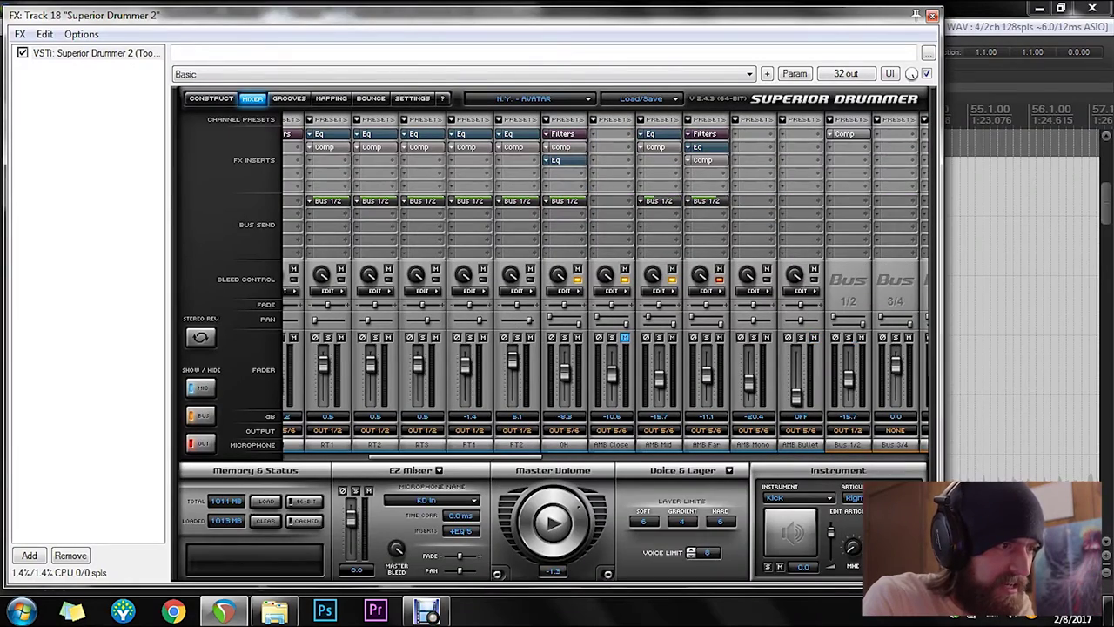
click(932, 16)
Step: Review the Superior Drummer 2 track's sends and the stereo source options of its send to Snare
scroll(601, 348, down, 7)
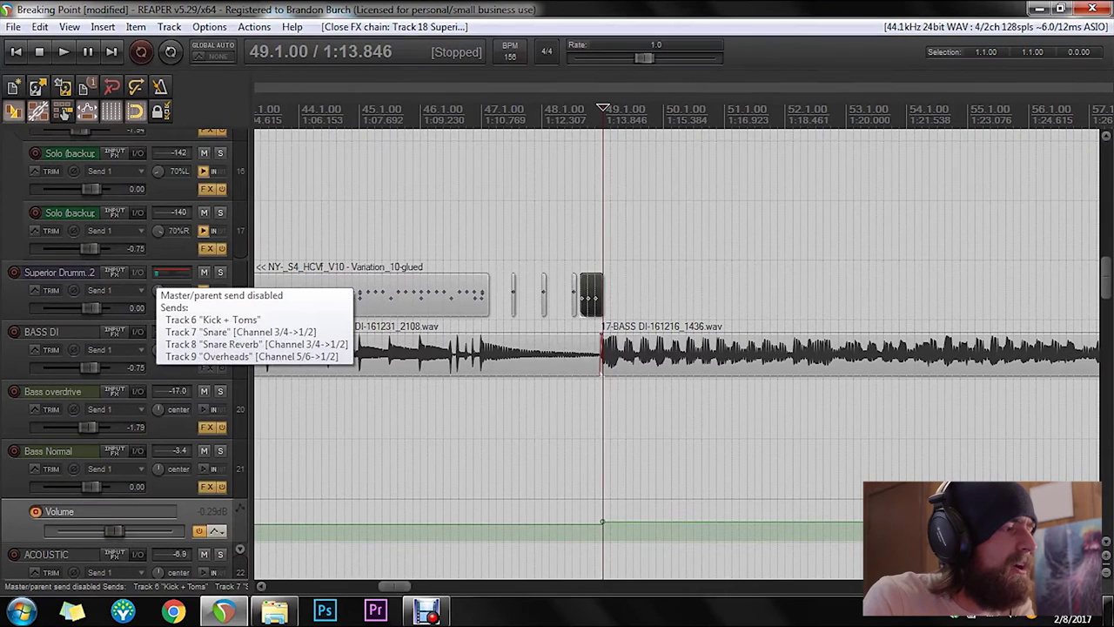
click(137, 272)
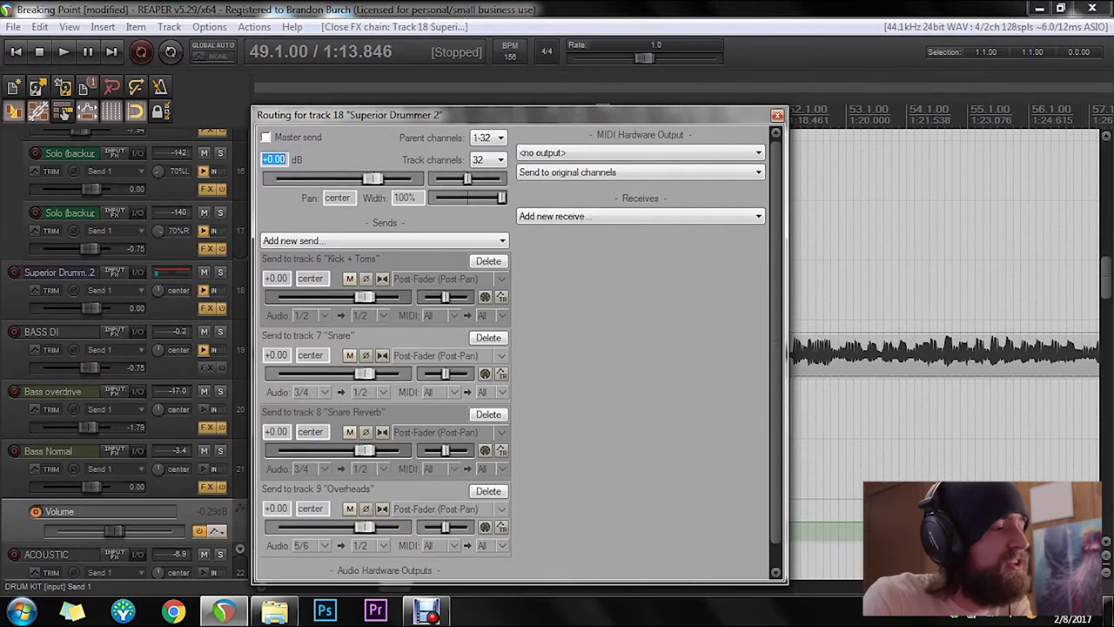
click(314, 392)
mouse_move(350, 447)
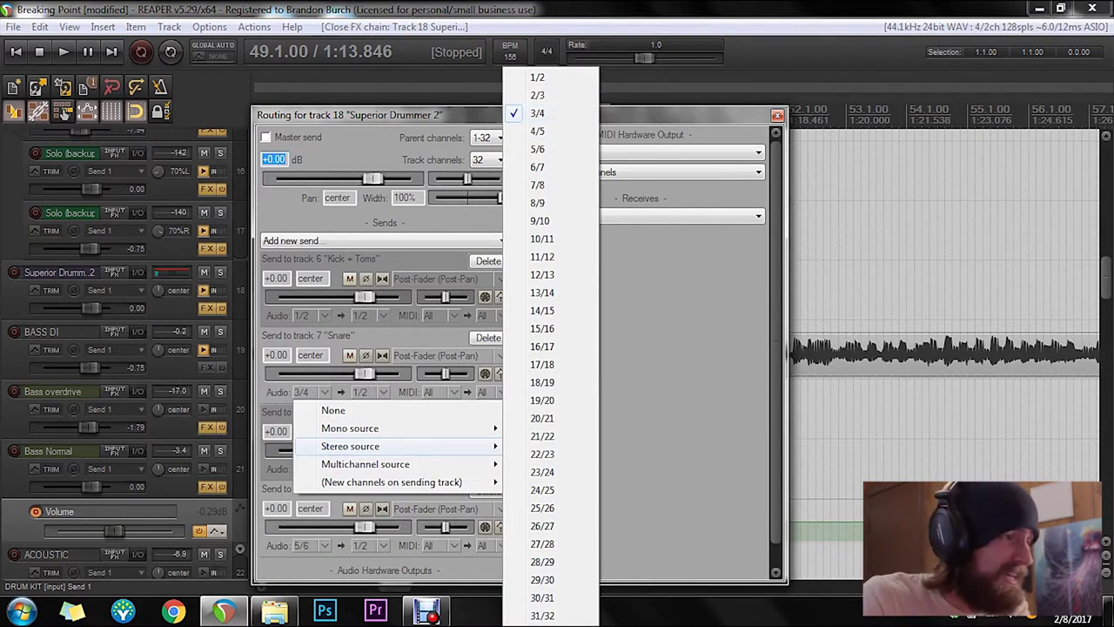
Step: Check the output choices for the snare microphone in Superior Drummer 2's mixer, and close the plugin
click(648, 296)
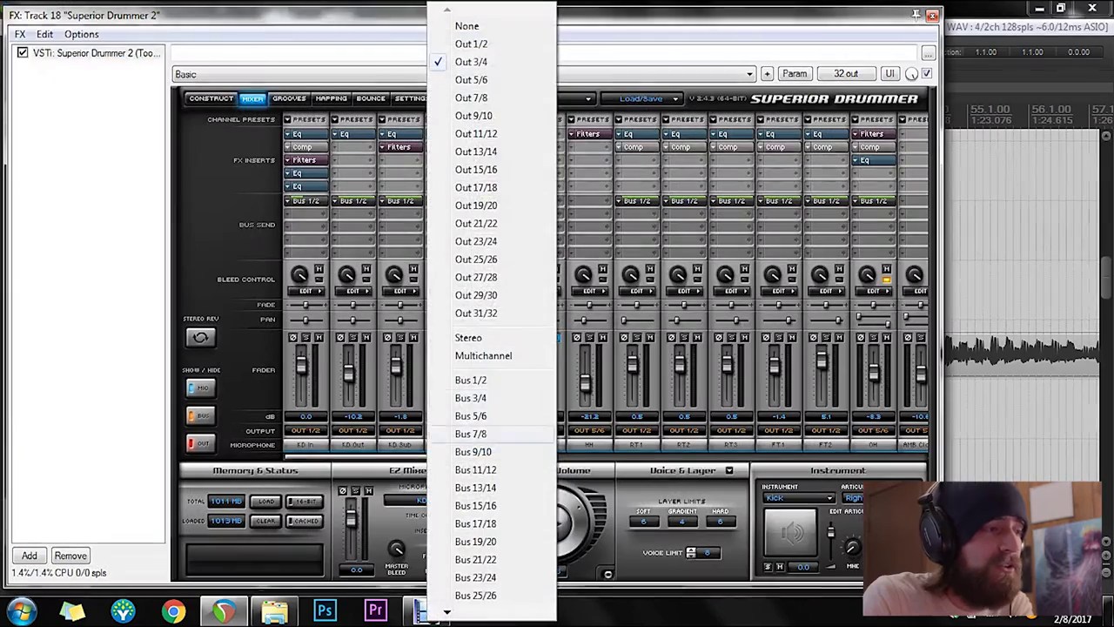
key(Escape)
click(932, 16)
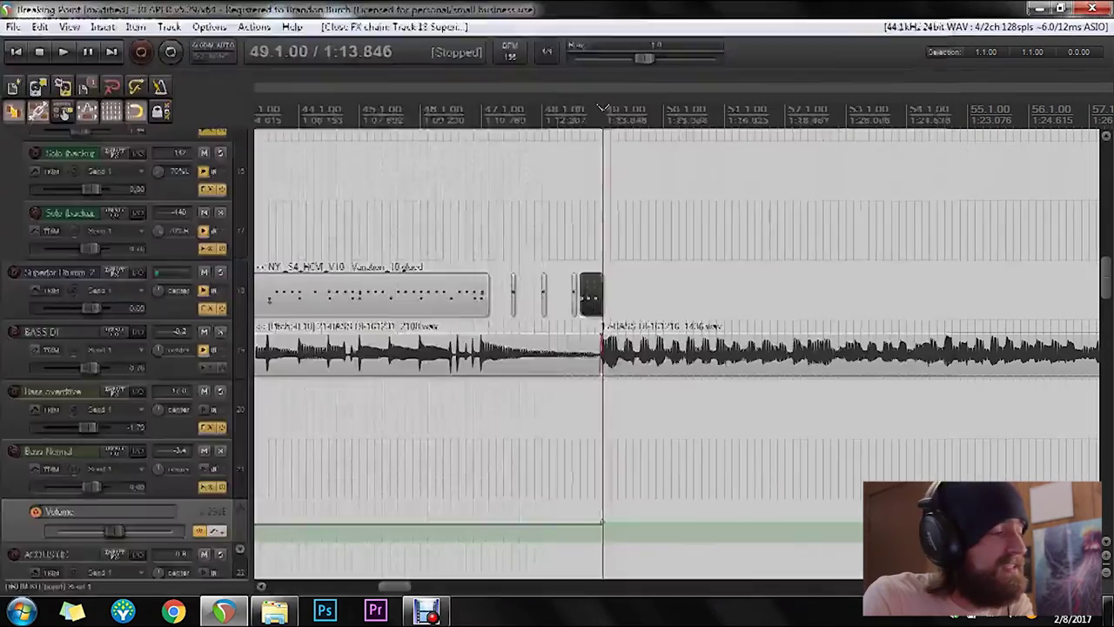
Step: Inspect the high-pass band of the ReaEQ on the Kick + Toms track, and close its effects
scroll(122, 348, down, 4)
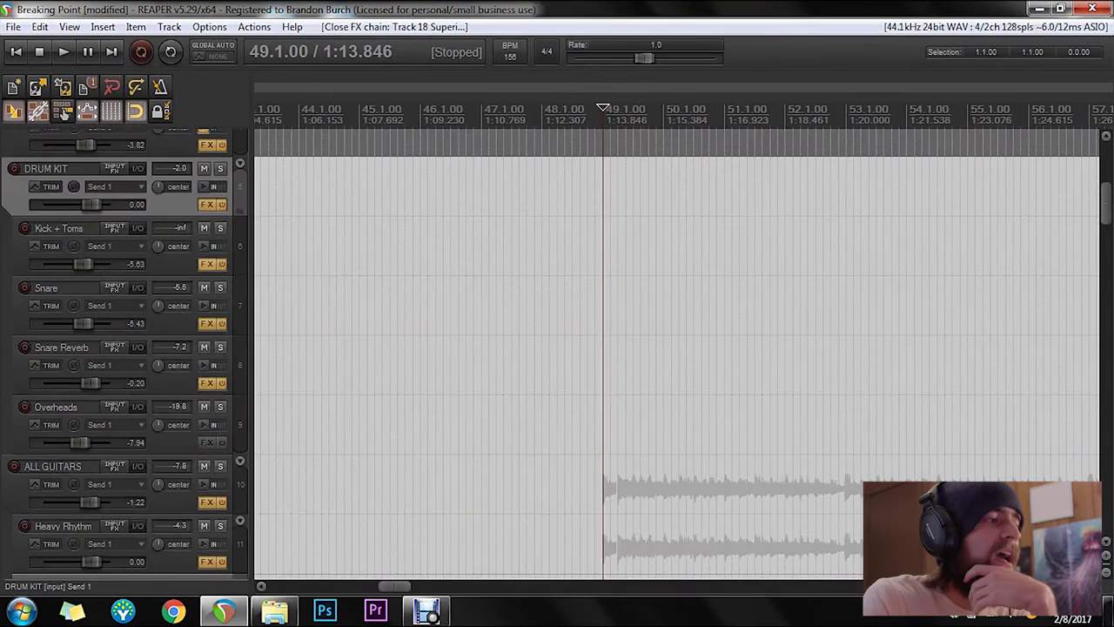
click(207, 264)
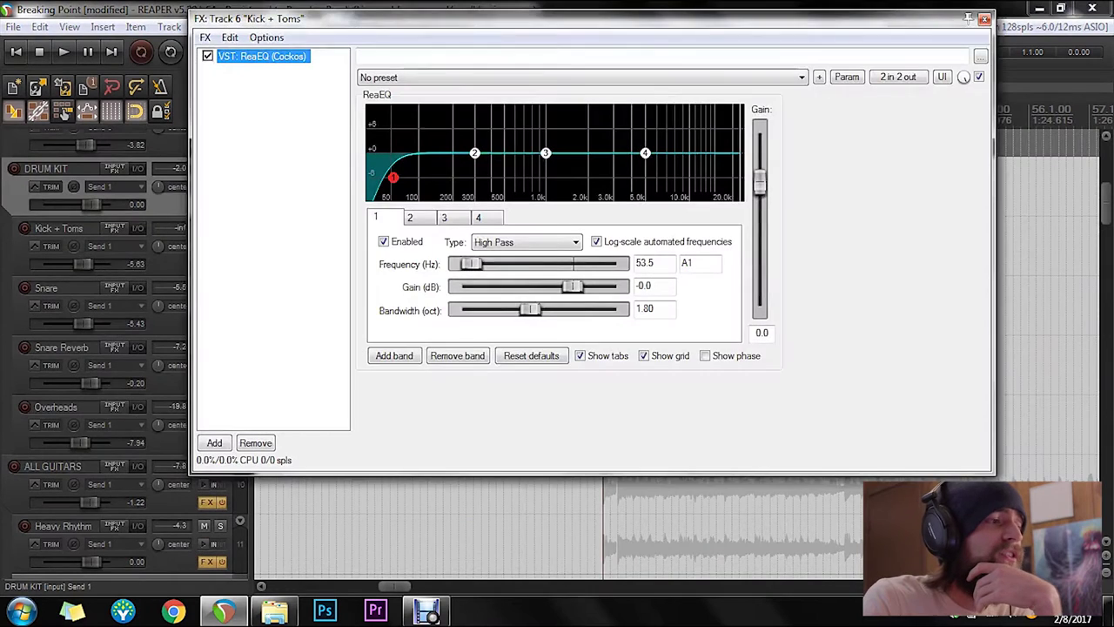
mouse_move(394, 177)
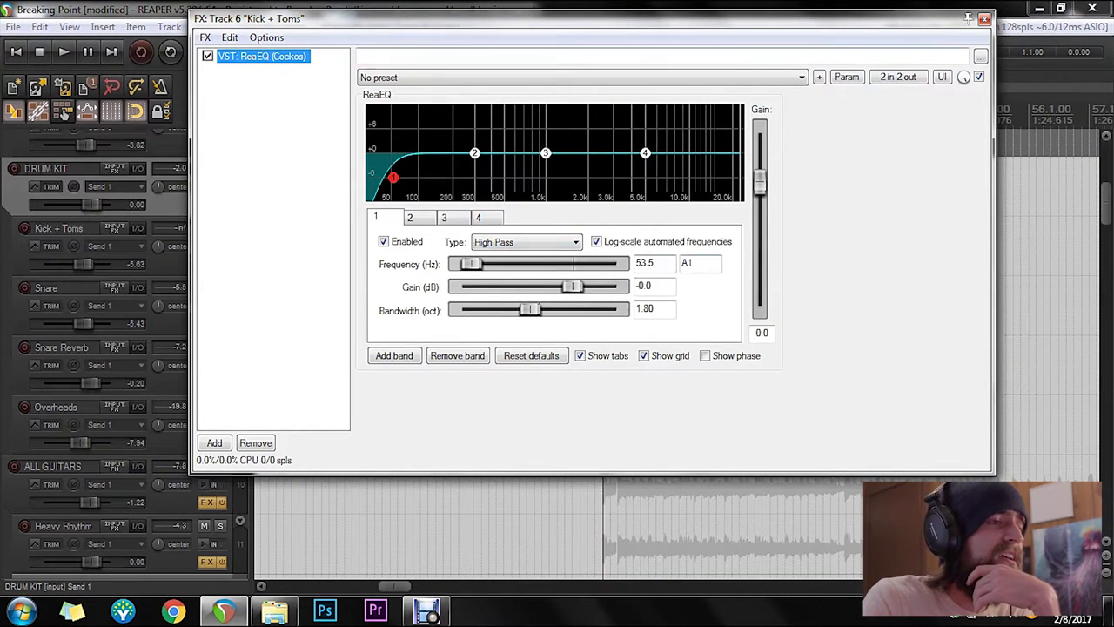
click(985, 18)
Step: Review the ReaEQ and ModernLimiter effects on the Snare track, and close them
click(207, 323)
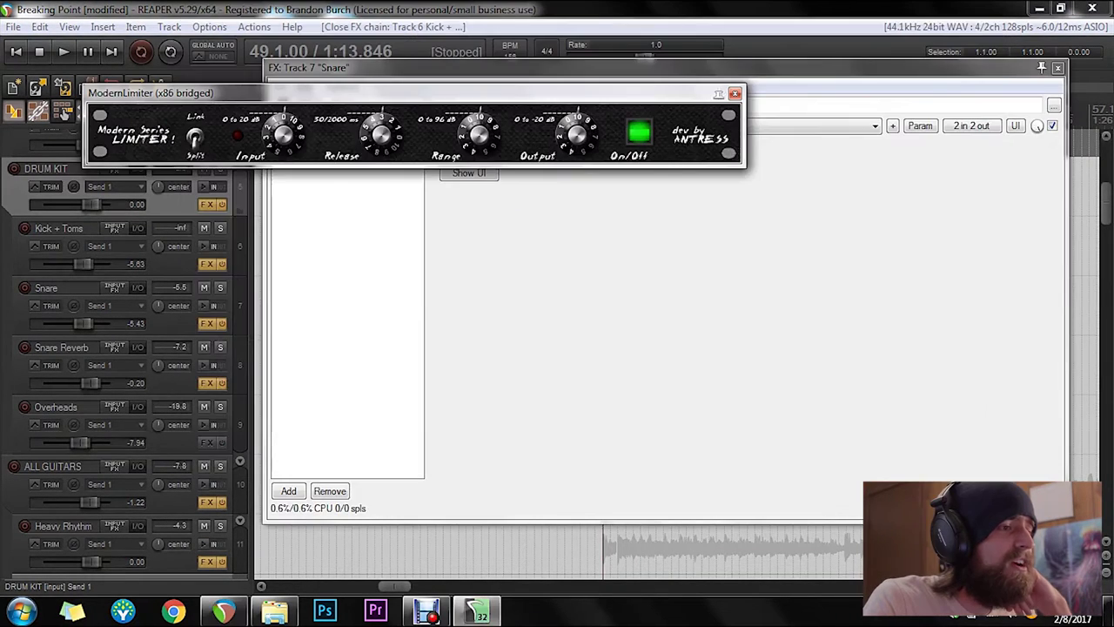
click(734, 94)
click(336, 106)
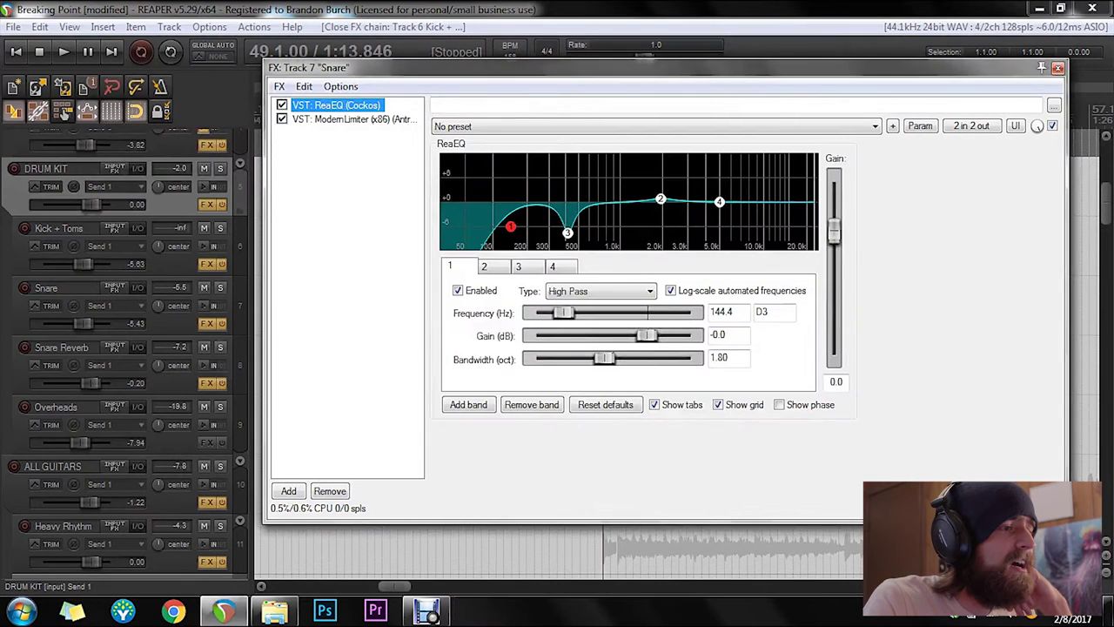
click(355, 120)
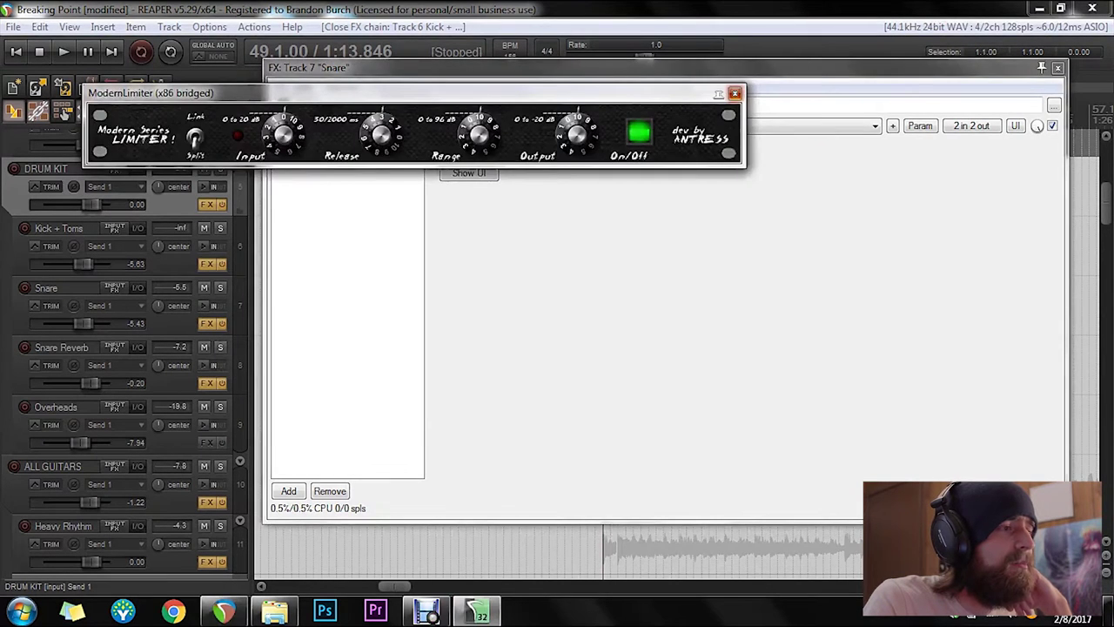
click(735, 93)
click(1057, 68)
Step: Review the Snare Reverb track's effects chain: ModernLimiter, ReaComp, EZmix and the final ReaEQ
click(63, 347)
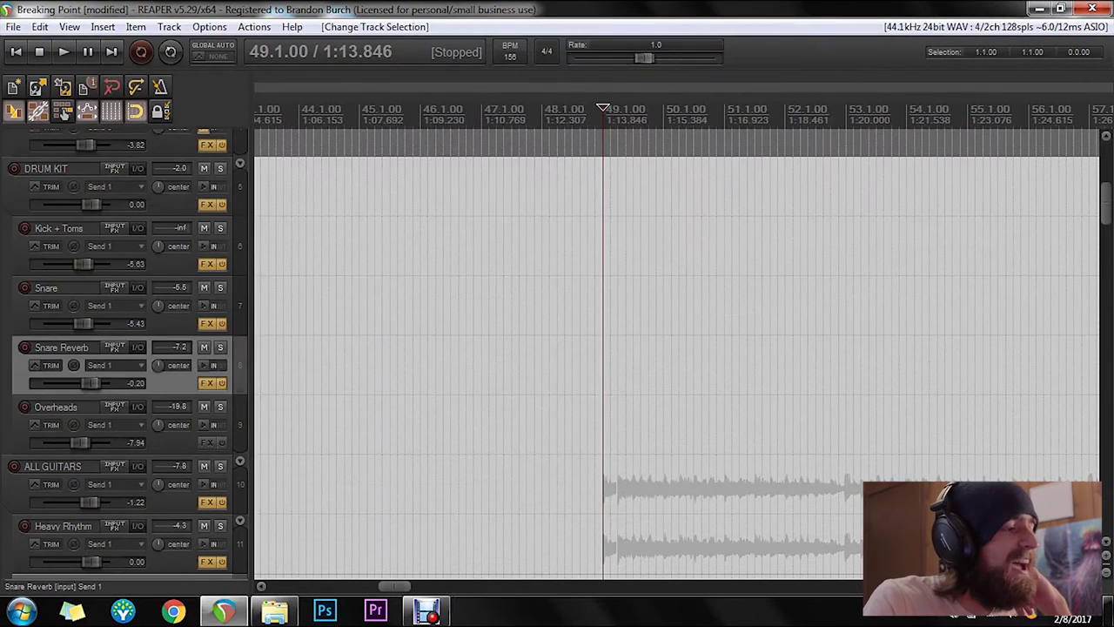
click(208, 383)
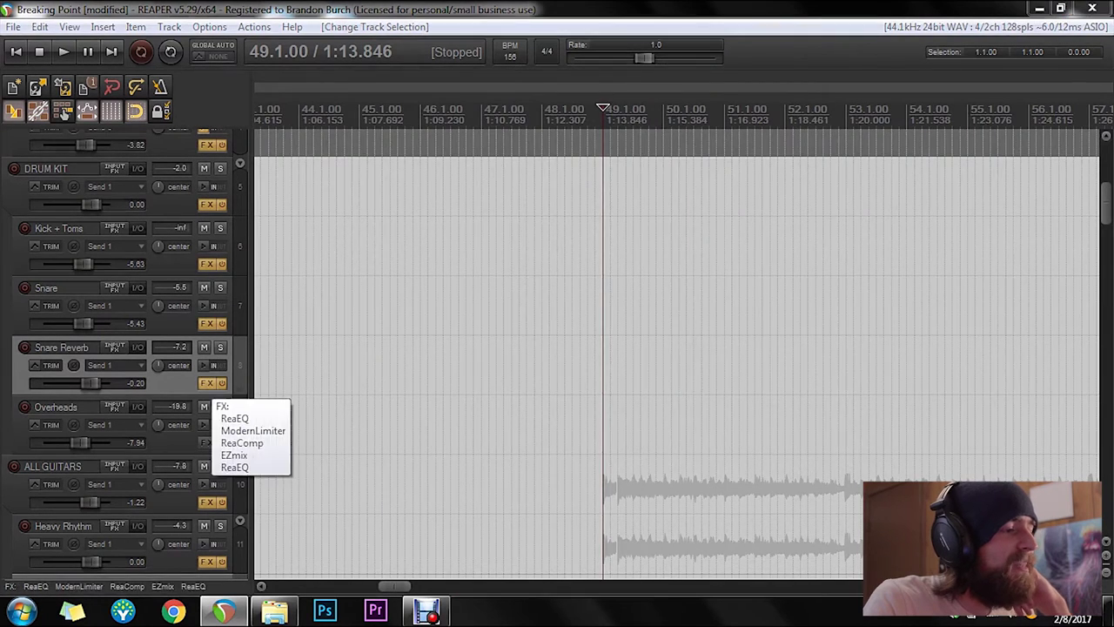
click(393, 136)
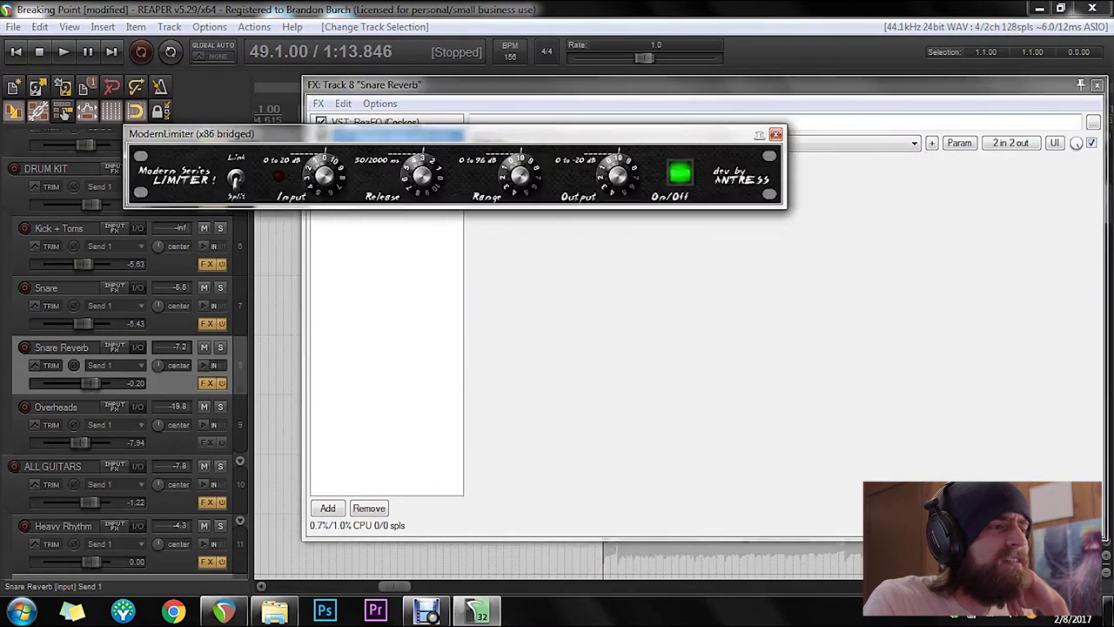
click(776, 134)
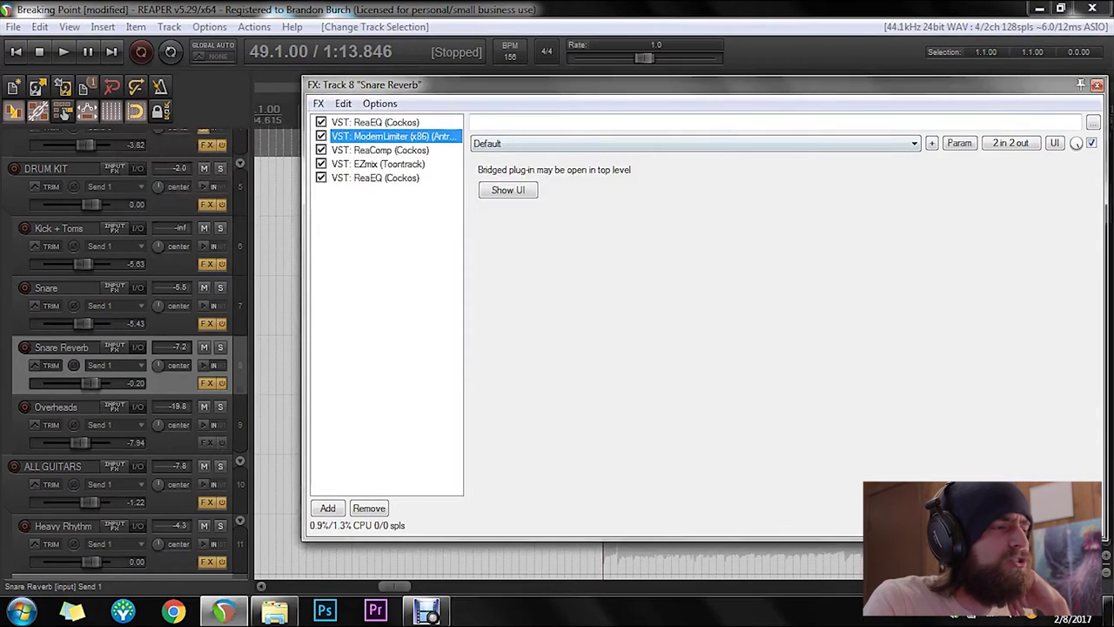
click(381, 151)
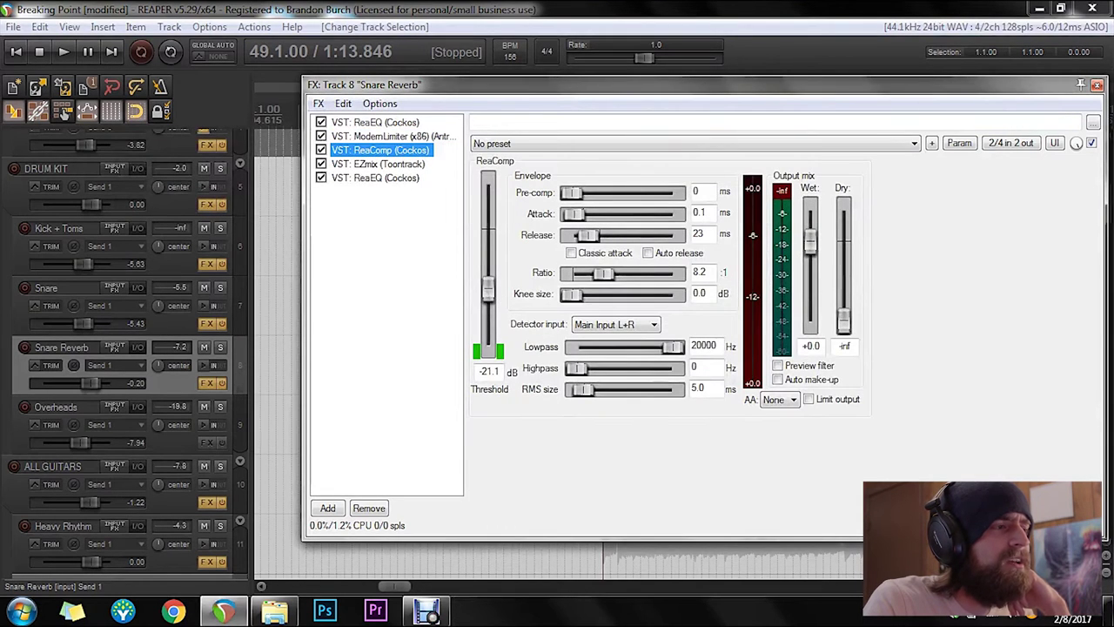
click(378, 163)
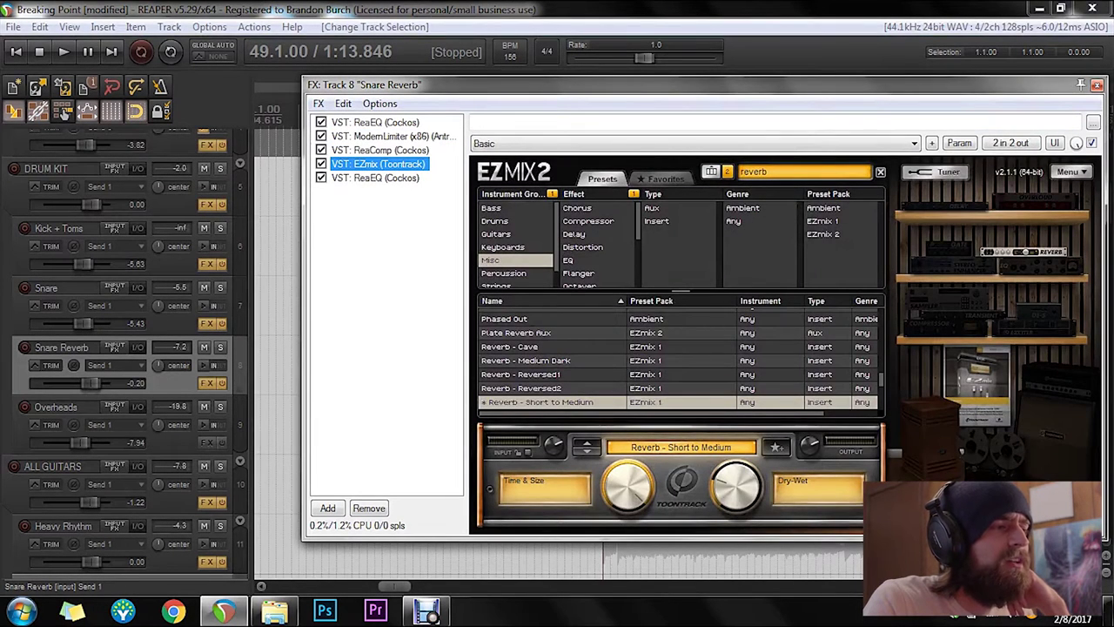
click(376, 178)
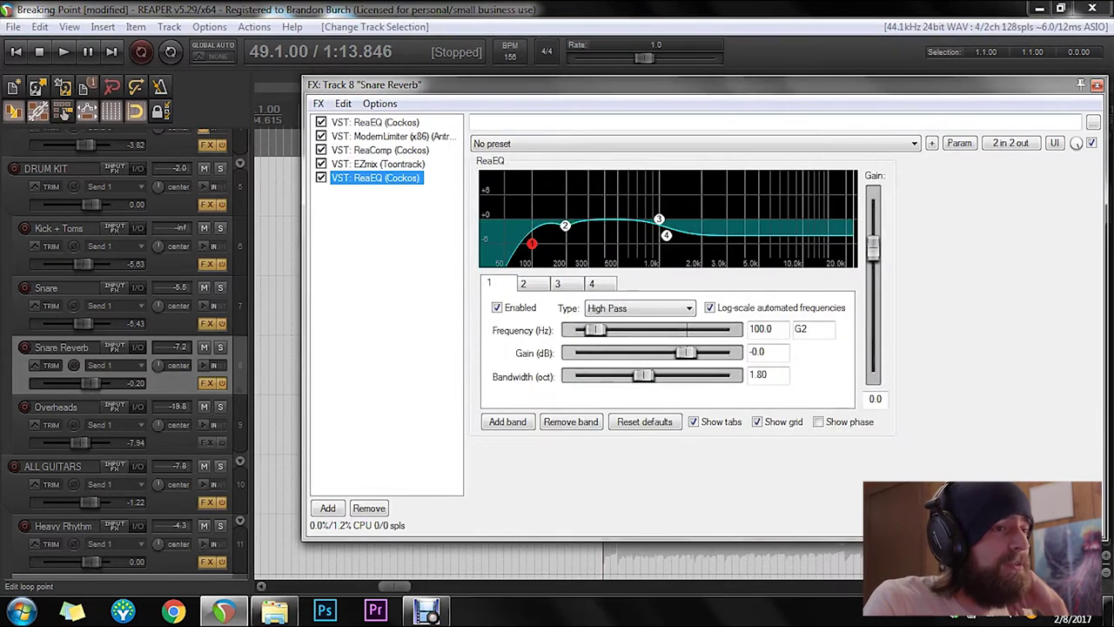
click(207, 383)
Step: Review the DRUM KIT folder track's effects chain: EZmix with Metal Drum Bus, ReaEQ and the second EZmix
click(207, 205)
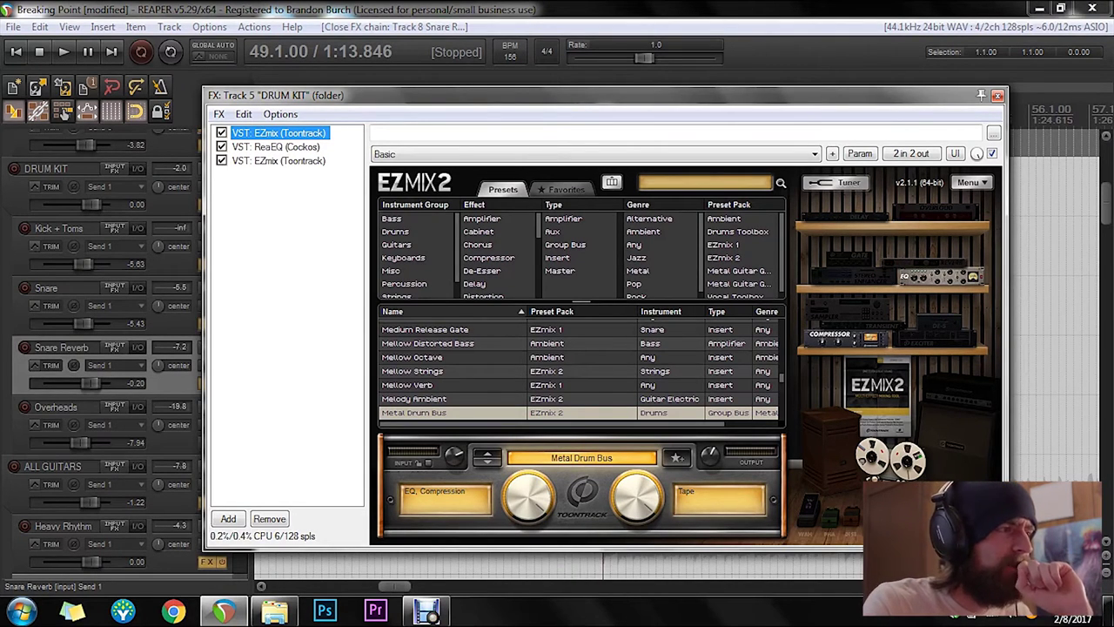
key(Down)
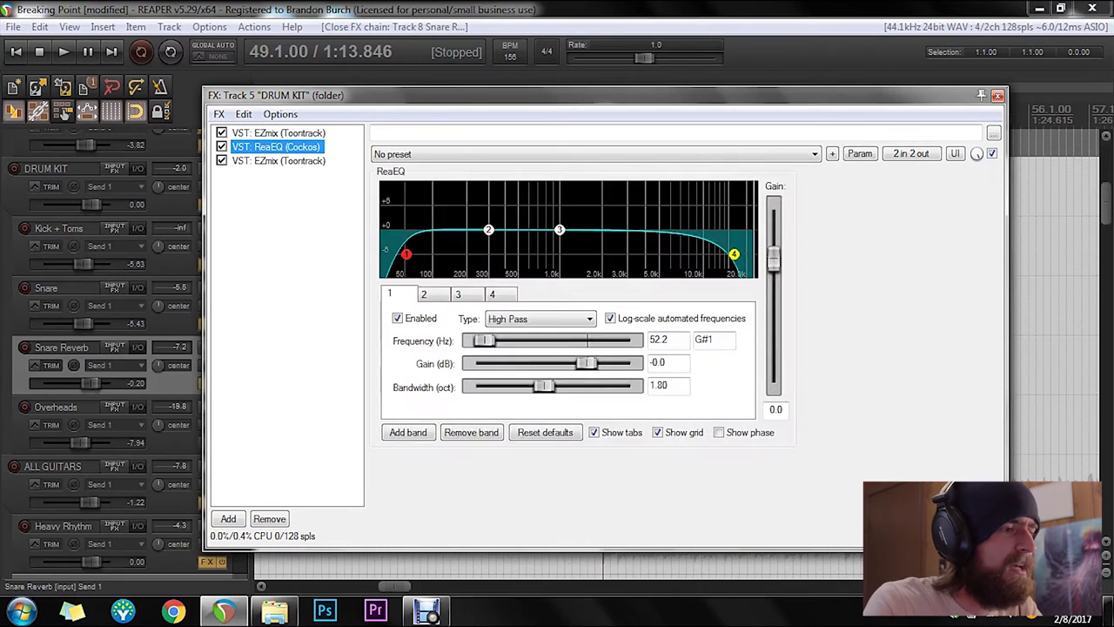
key(Down)
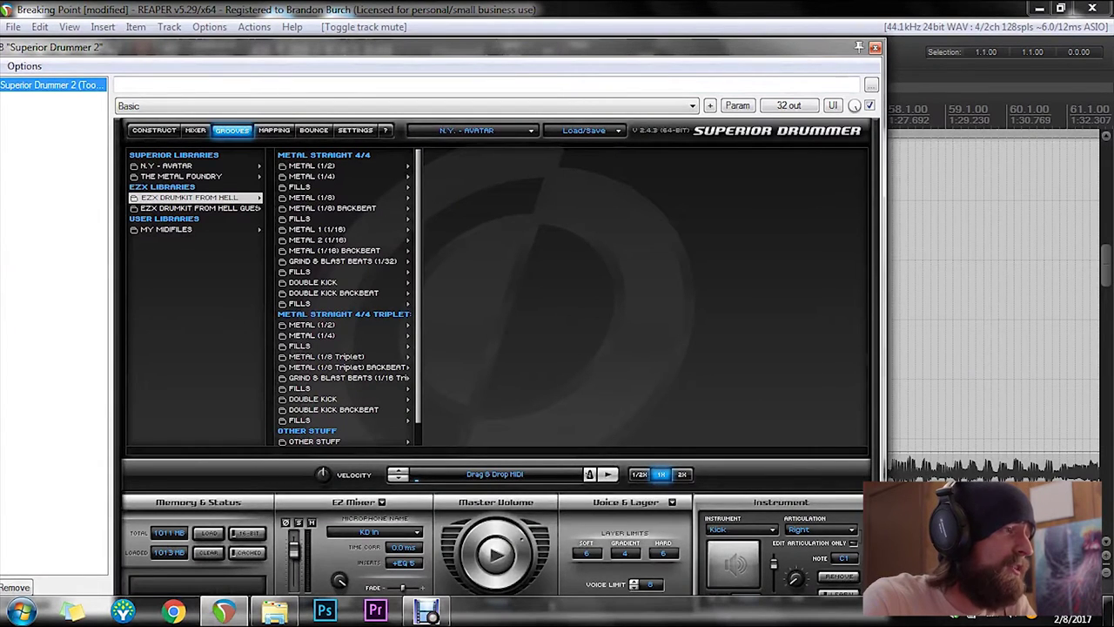
Step: Find and audition the Right China - Crash variation of Groove 10 among the EZX Drumkit From Hell guest library's Meshuggah Metal (1/2) grooves
click(199, 208)
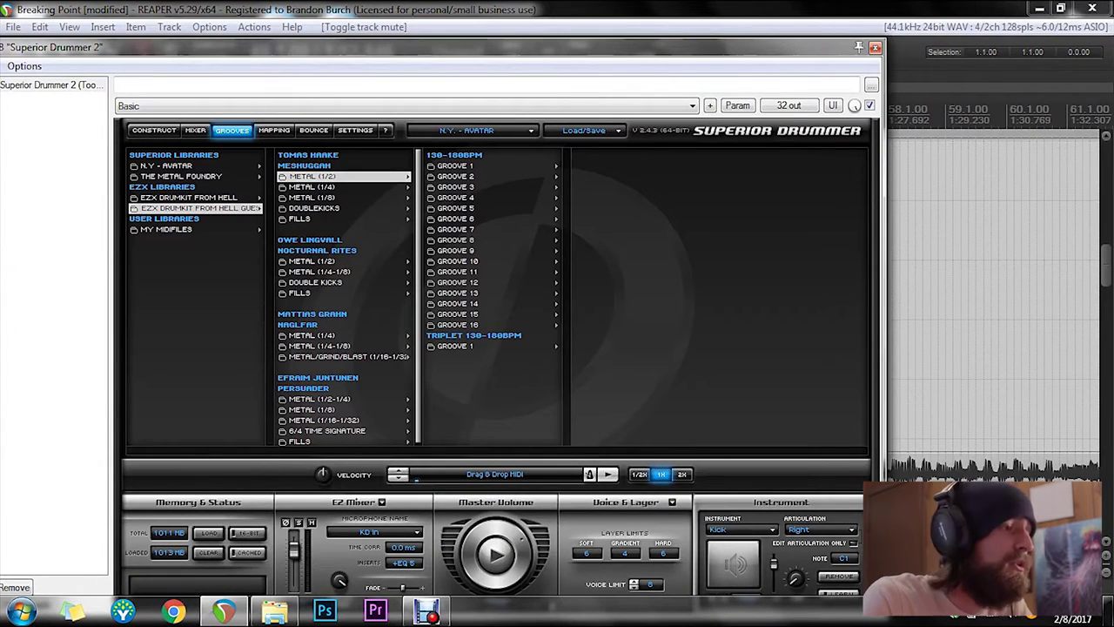
scroll(345, 298, down, 1)
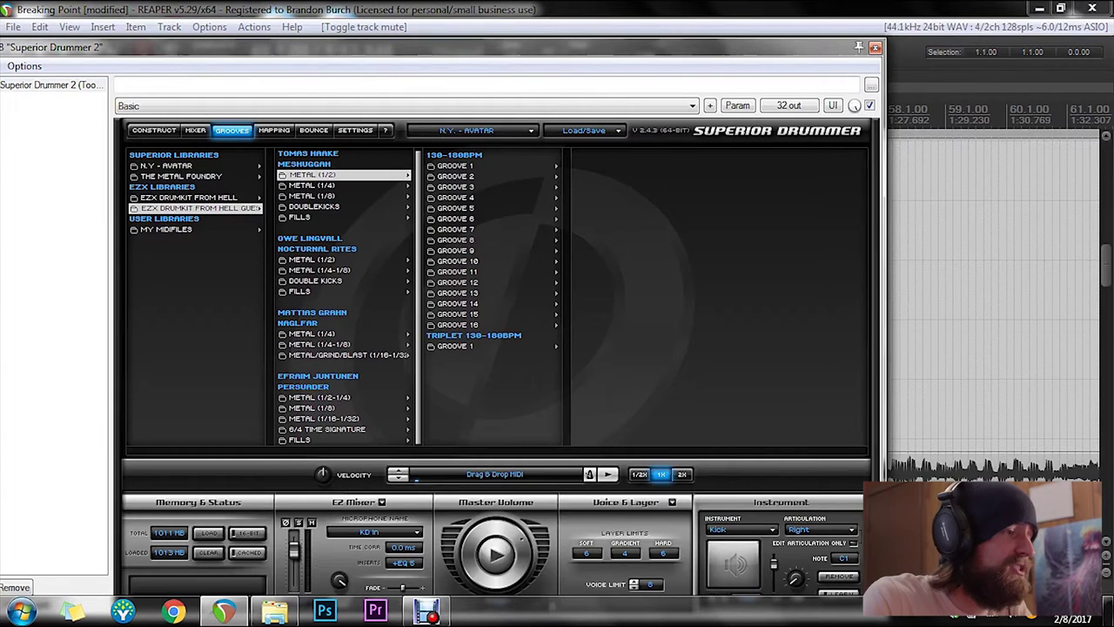
scroll(344, 295, up, 1)
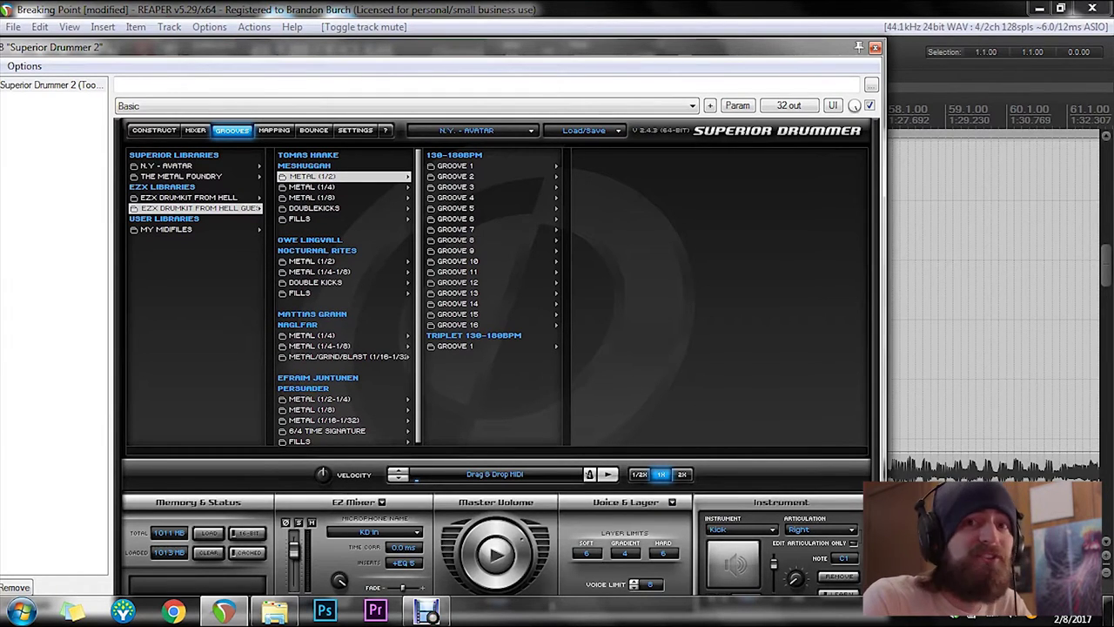
click(459, 261)
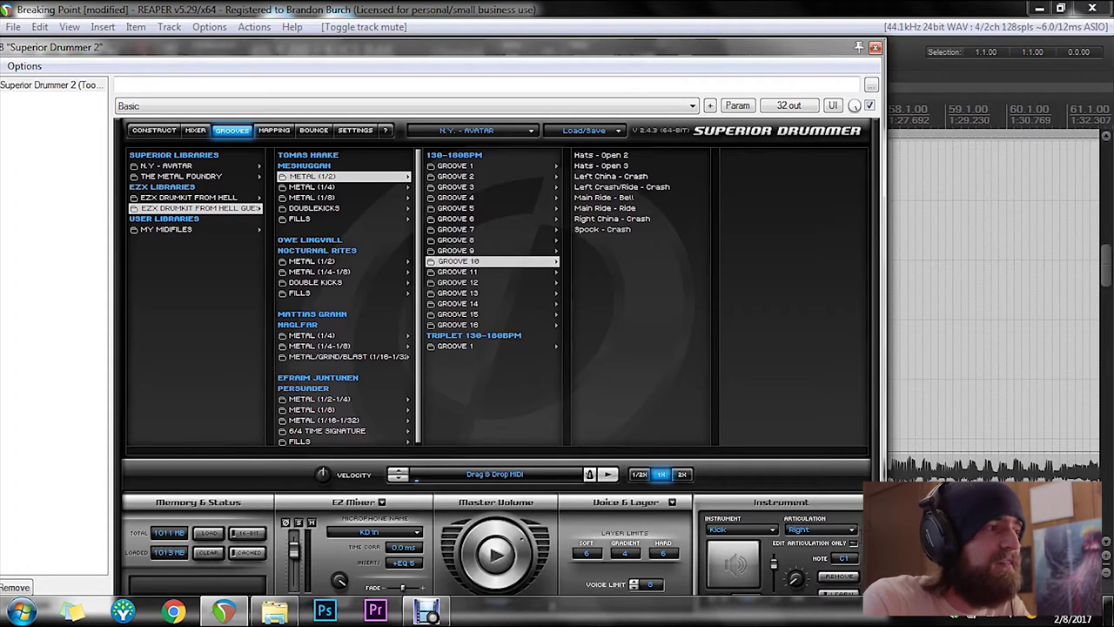
double_click(613, 219)
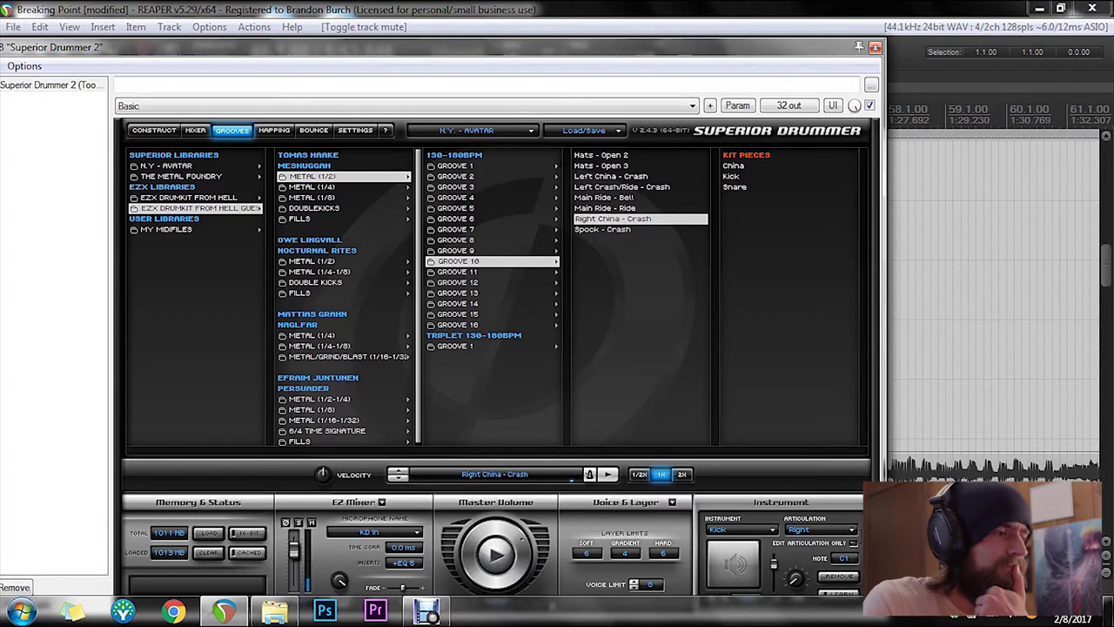
Step: Insert the Right China - Crash groove on the Superior Drummer 2 track at measure 49, and play it back from 48.3.50
drag(590, 474, 323, 235)
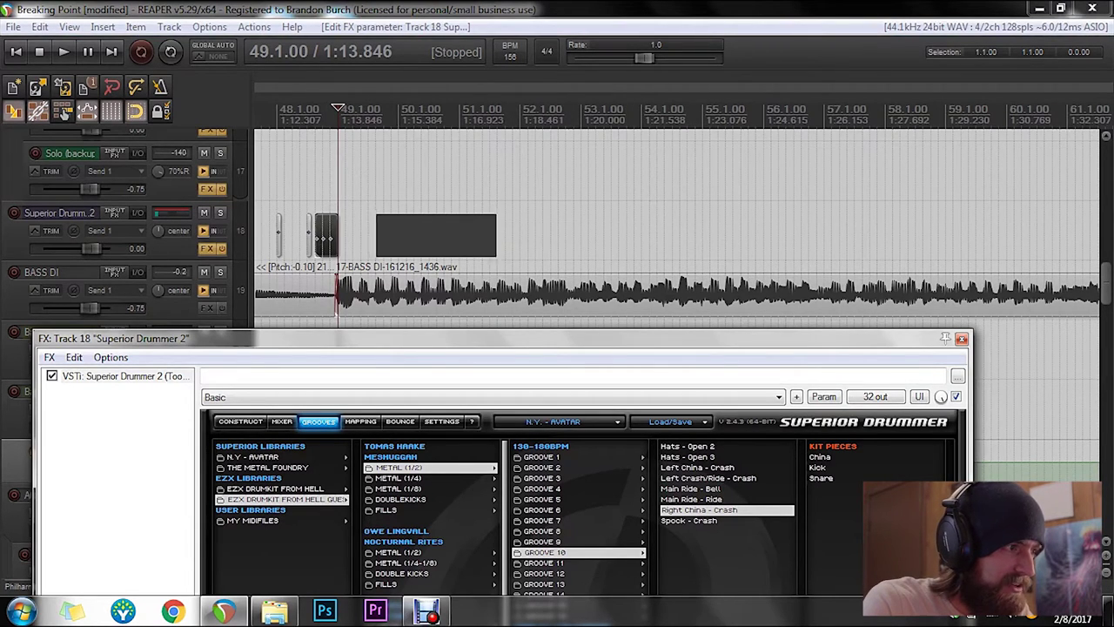
drag(323, 235, 324, 237)
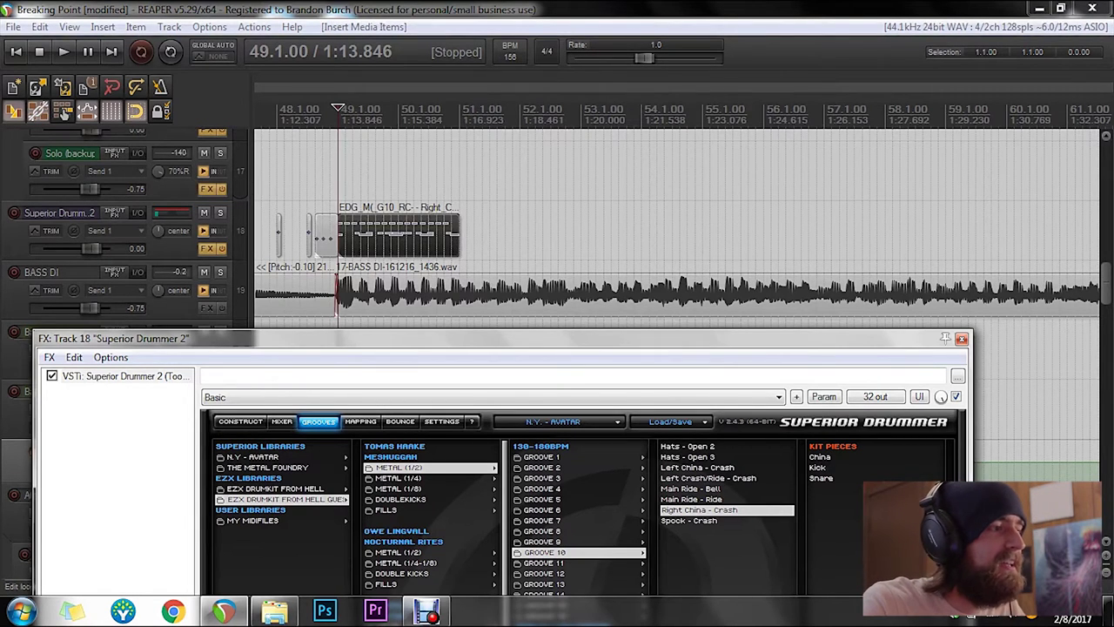
click(330, 115)
click(316, 115)
key(space)
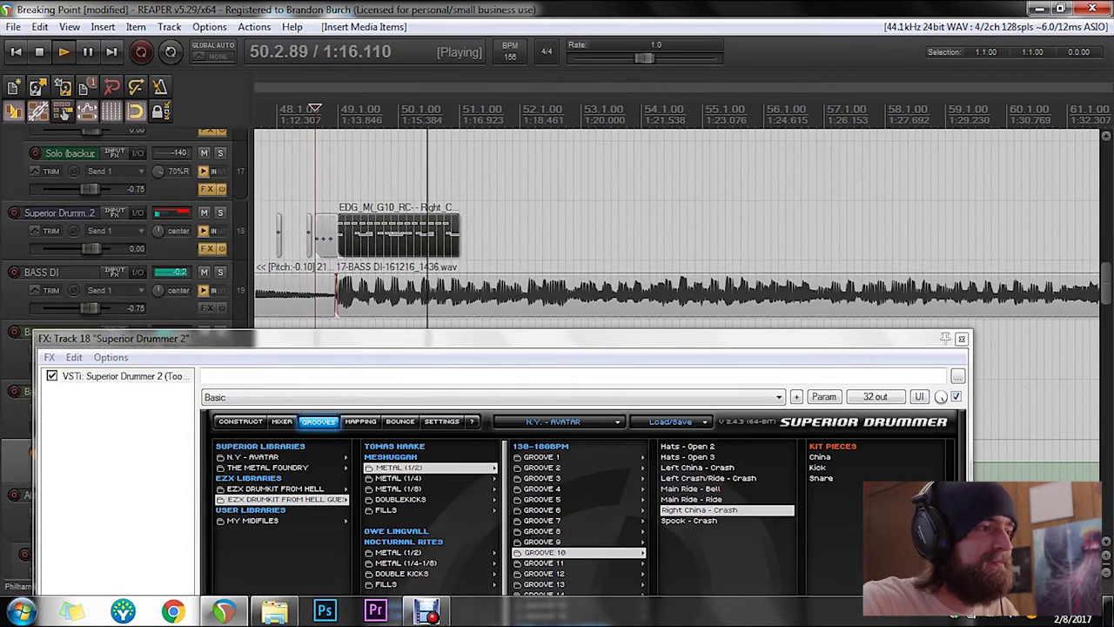
key(space)
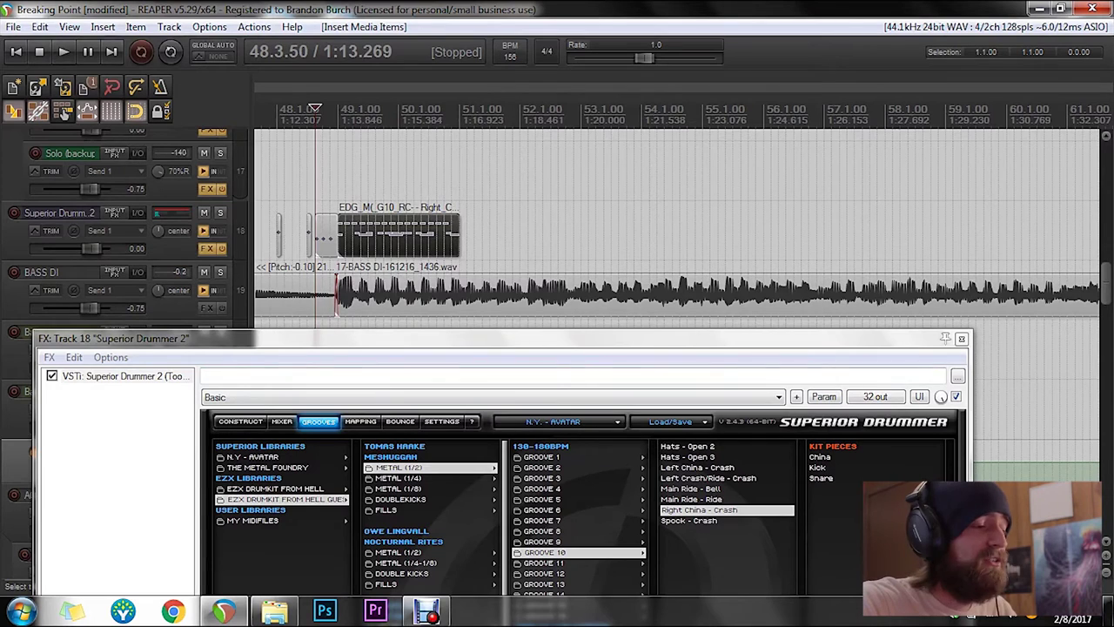
Step: Try to repeat the Right China - Crash groove by extending its item's end past measure 69
drag(700, 510, 469, 236)
key(ctrl+z)
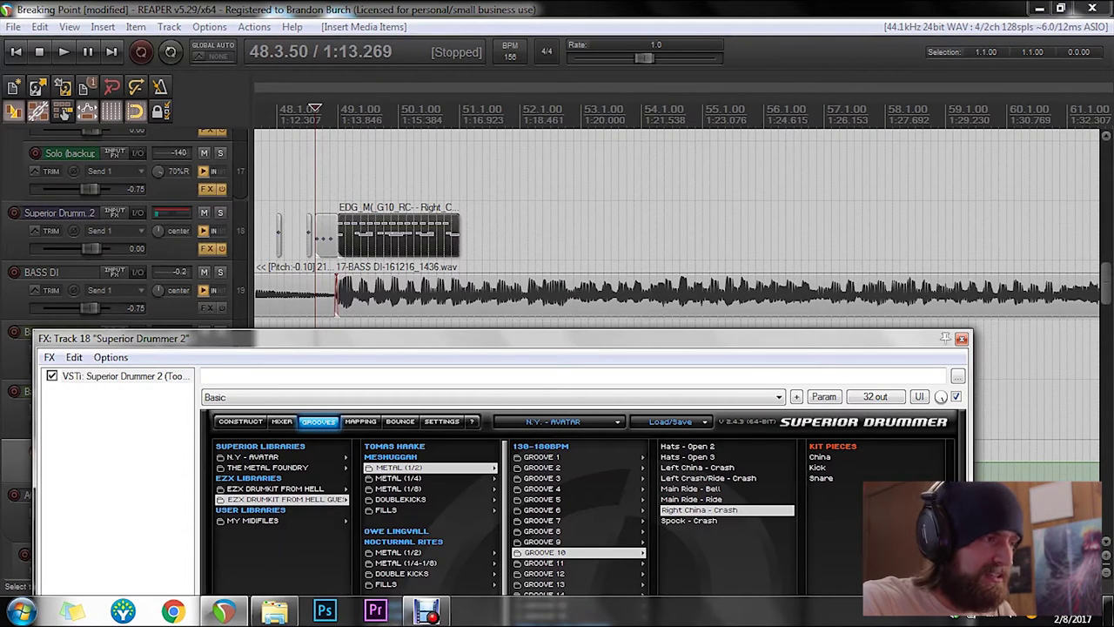
drag(460, 234, 809, 251)
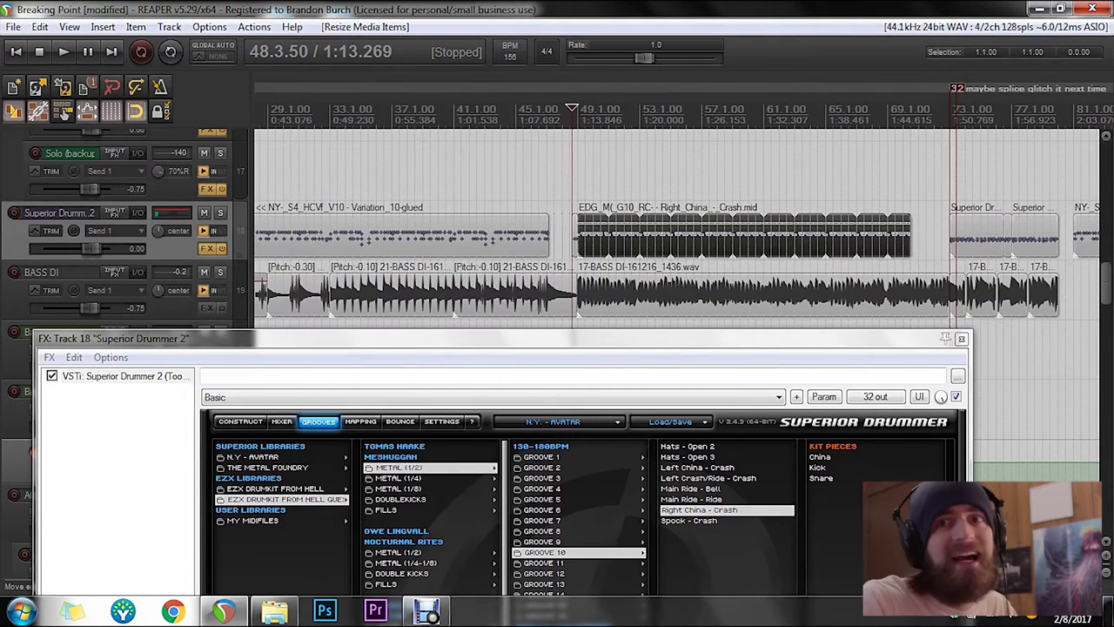
scroll(607, 235, up, 3)
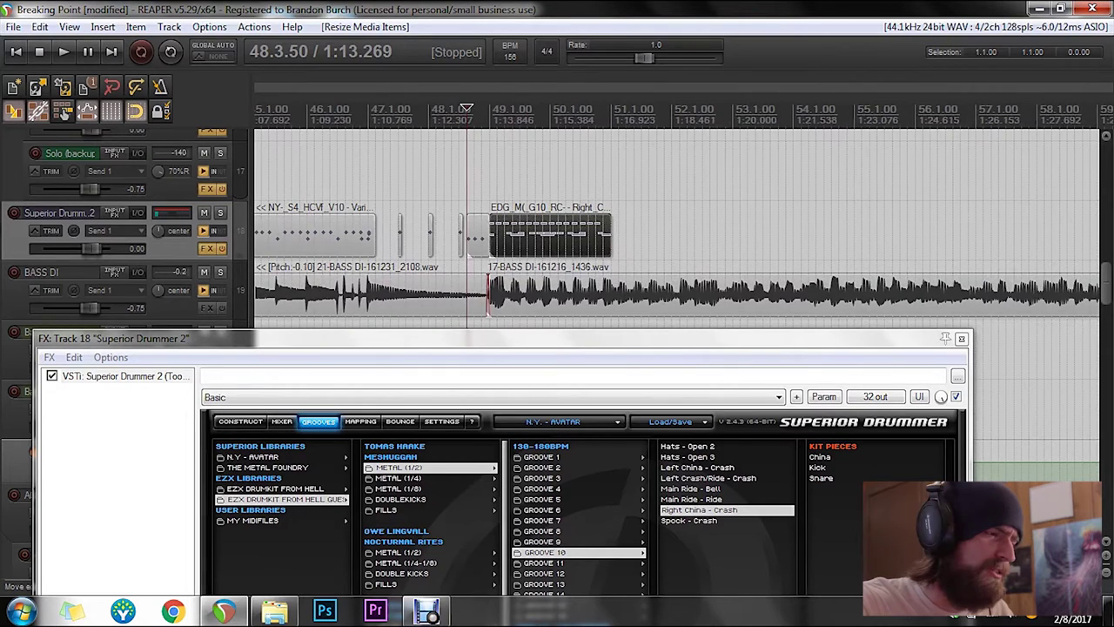
Step: Play the inserted groove with the bass from 49.1.00, and stop playback
click(490, 178)
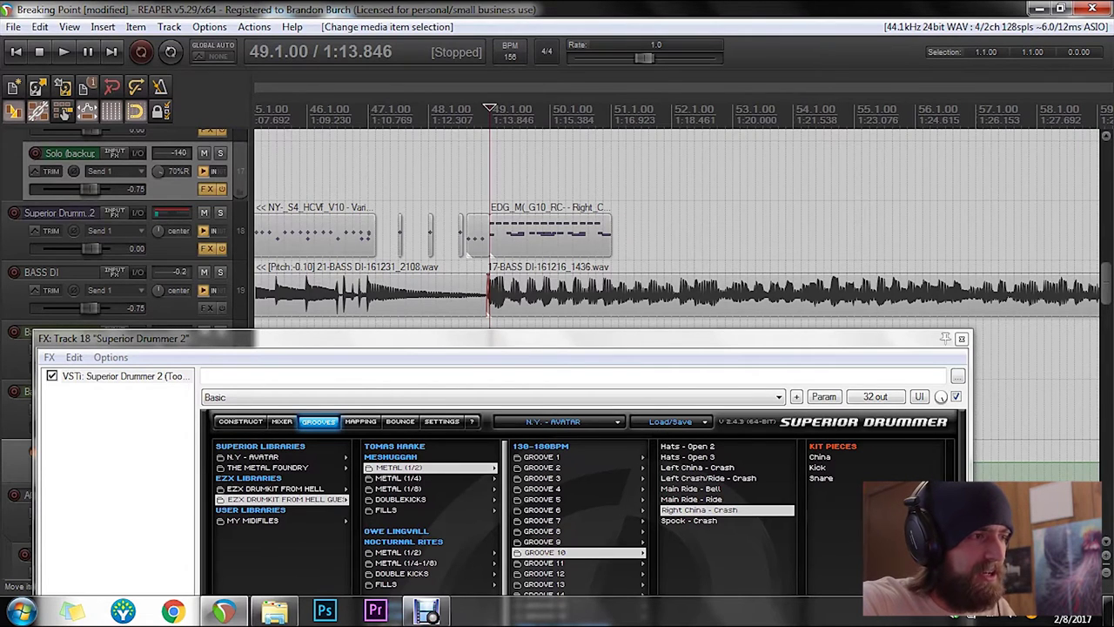
key(space)
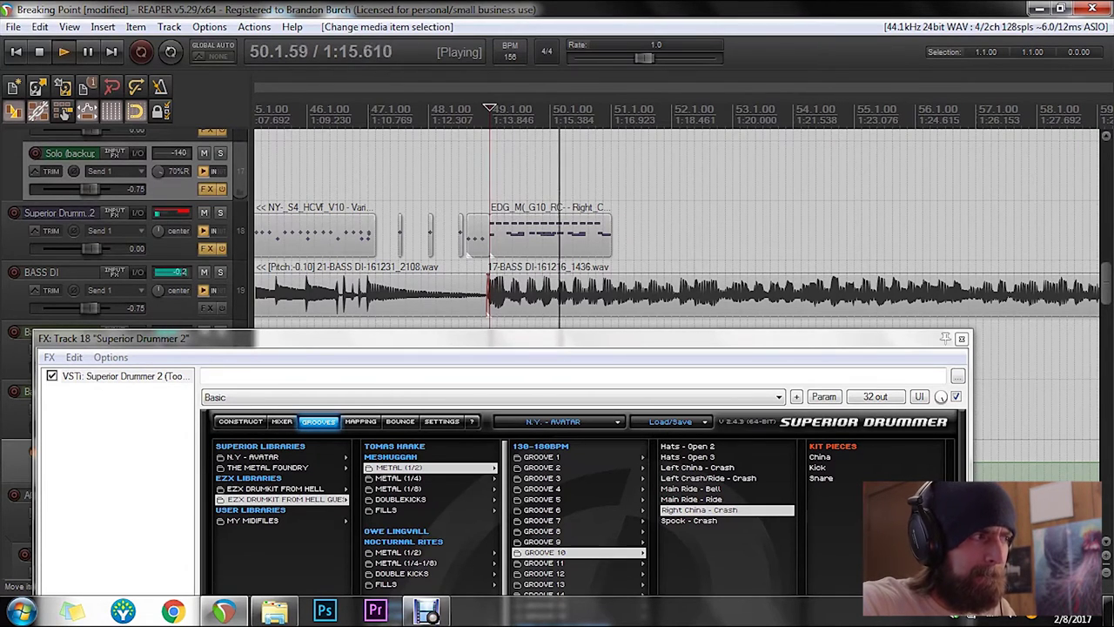
key(space)
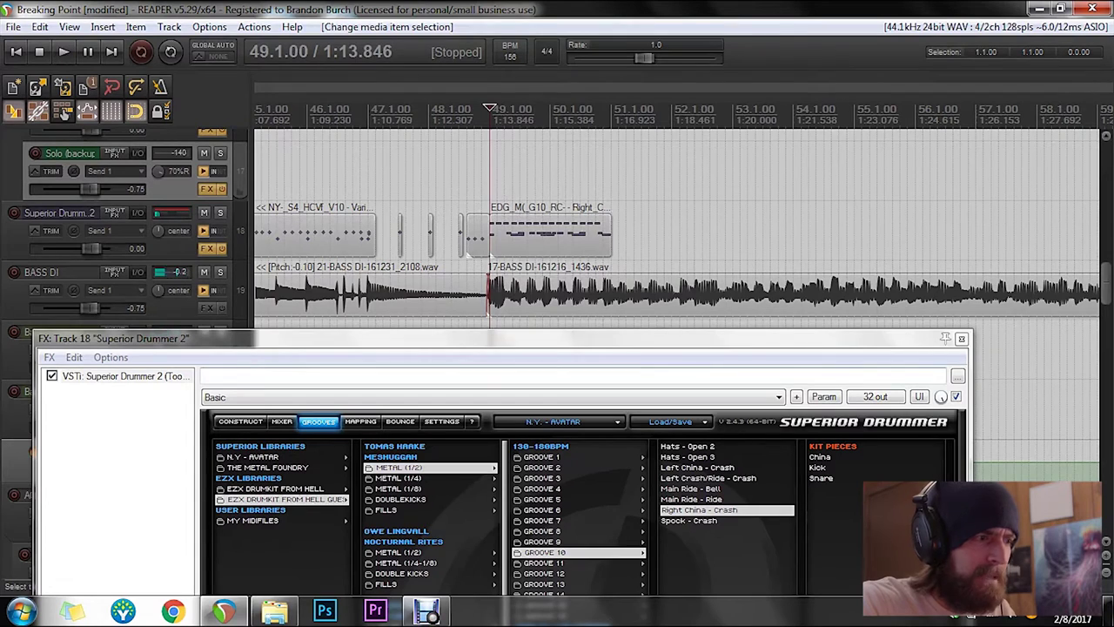
Step: Bring Superior Drummer's groove browser back into view and audition Groove 10's Right China - Crash variation
drag(504, 338, 476, 161)
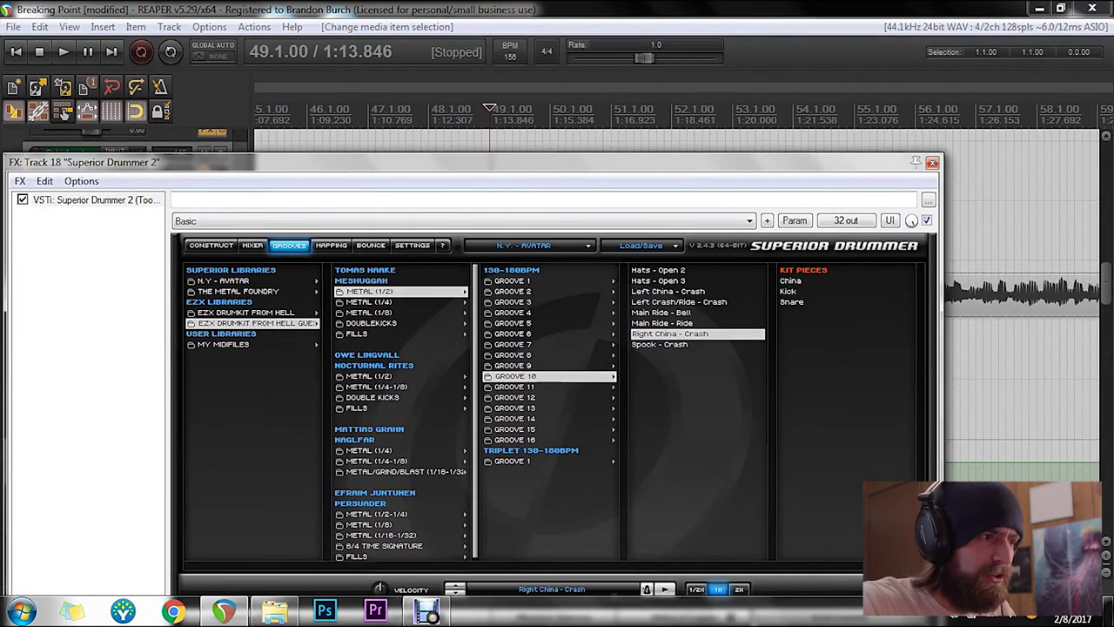
key(Up)
key(Down)
key(space)
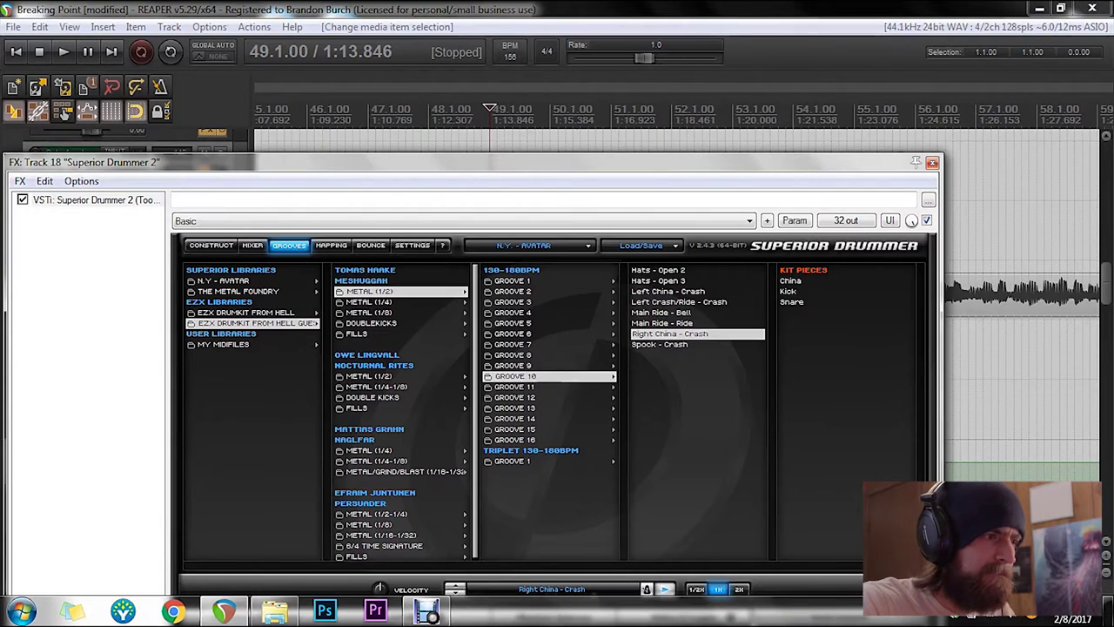
Step: Audition Groove 11's Right China - Crash variation and insert it at measure 51, directly after the Groove 10 item
click(515, 387)
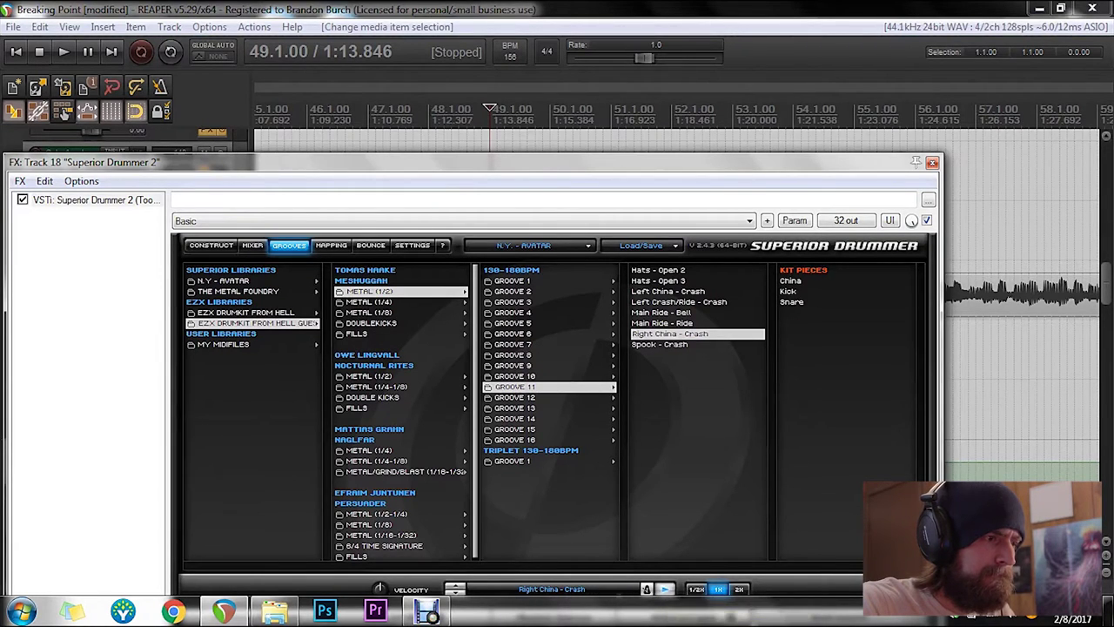
key(space)
key(space)
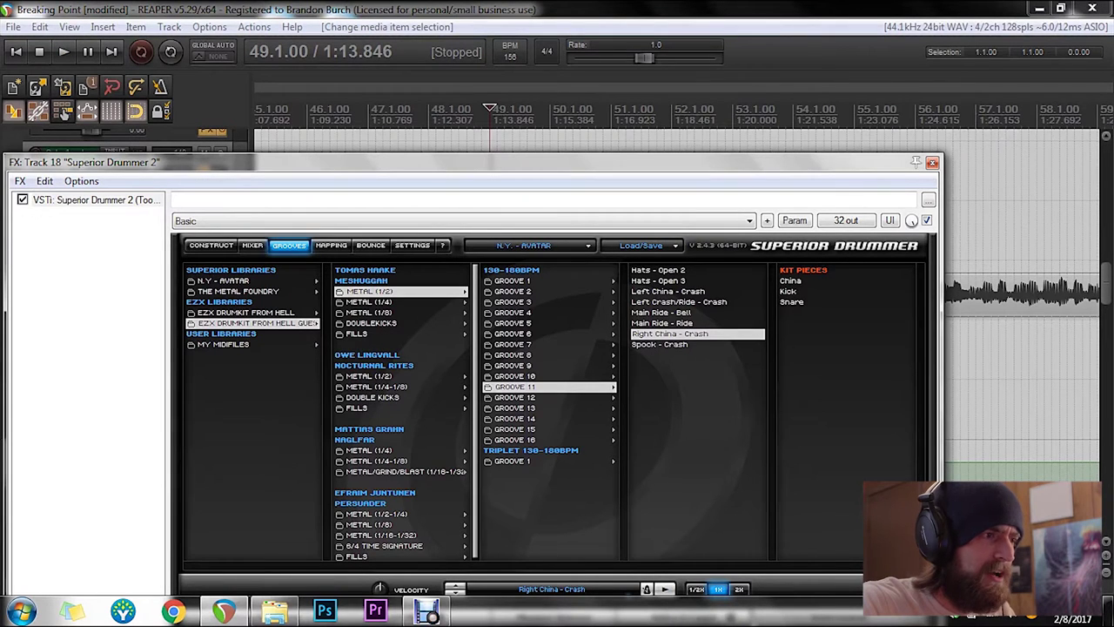
drag(514, 163, 414, 355)
drag(571, 527, 620, 235)
Step: Pick FillVariation 5 from Meshuggah's fast straight fills and place it at measure 52 on the track above Superior Drummer 2
drag(540, 355, 535, 268)
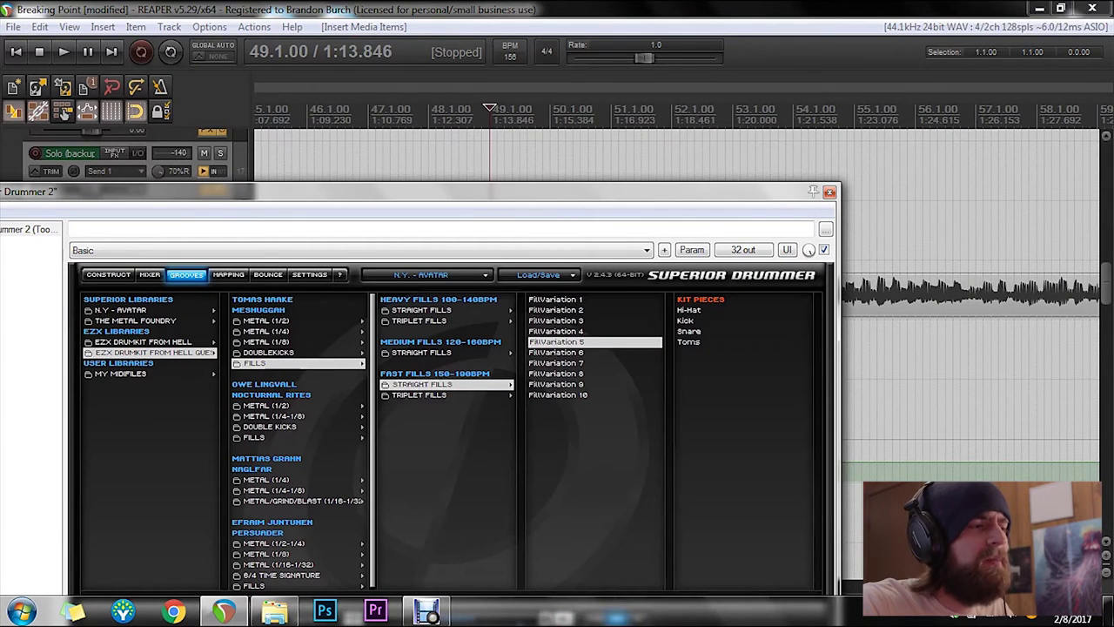
drag(610, 191, 200, 183)
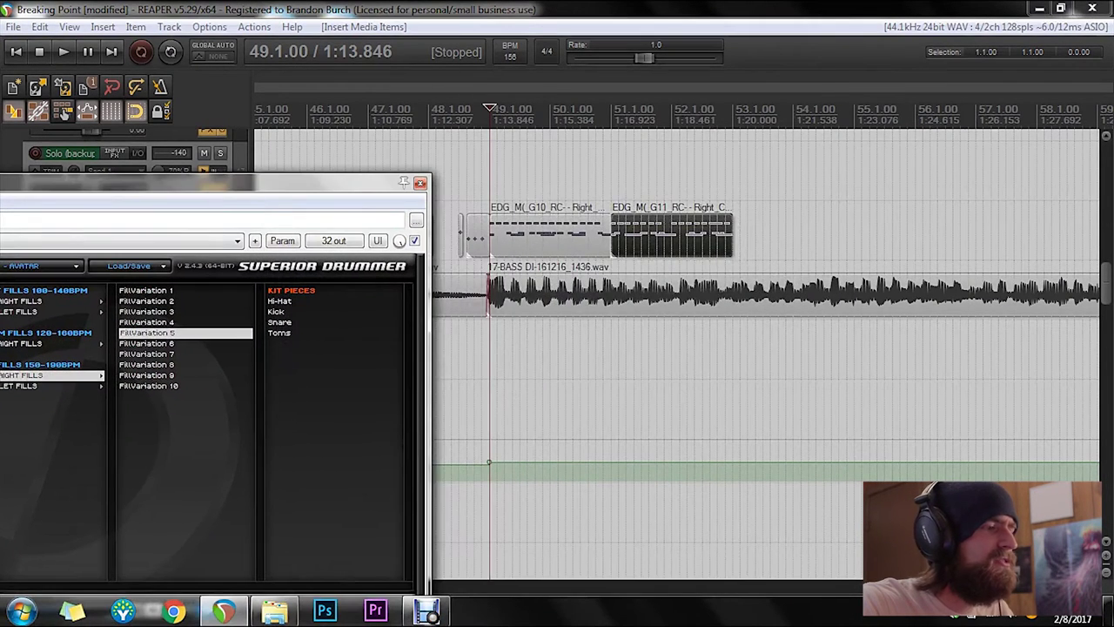
drag(148, 332, 702, 177)
click(733, 176)
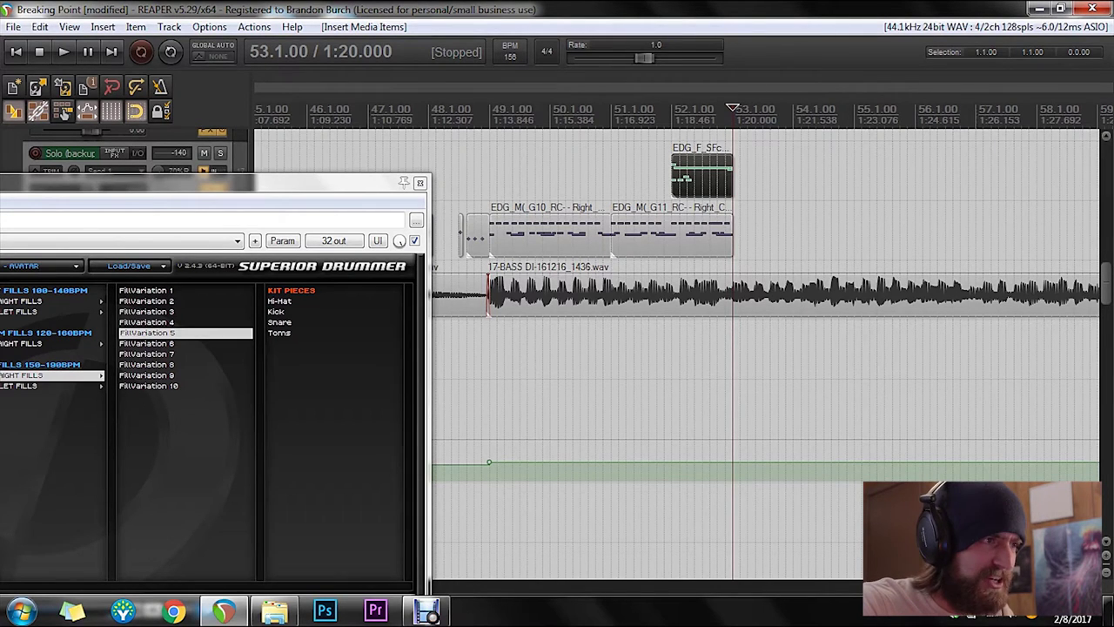
Step: Shorten the Groove 11 item to end at 52.1.00 and move the fill into the freed measure on the Superior Drummer 2 track
click(672, 177)
drag(733, 233, 682, 237)
drag(686, 185, 685, 244)
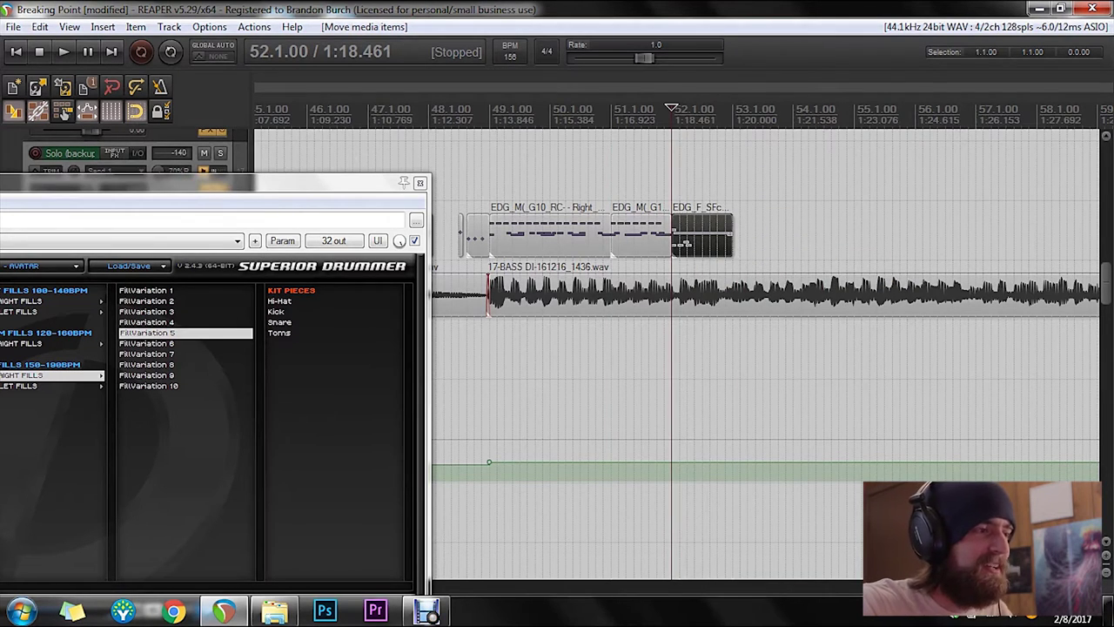
Step: Trim the fill's start to 52.3.00 and extend the Groove 11 item up to that point
scroll(686, 243, down, 2)
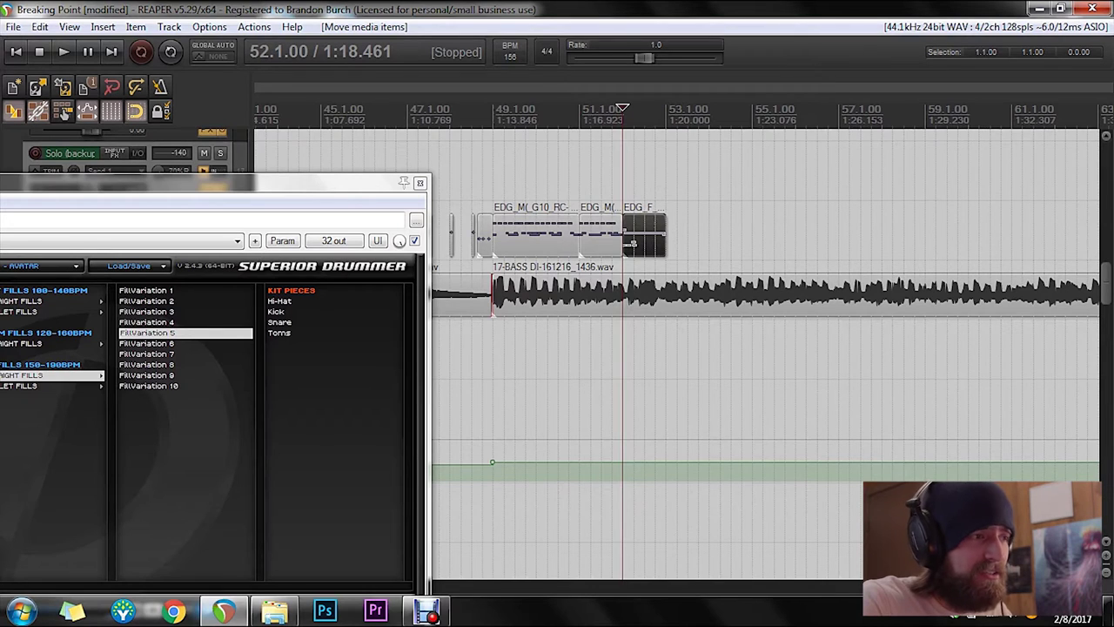
scroll(632, 244, up, 2)
scroll(591, 255, down, 2)
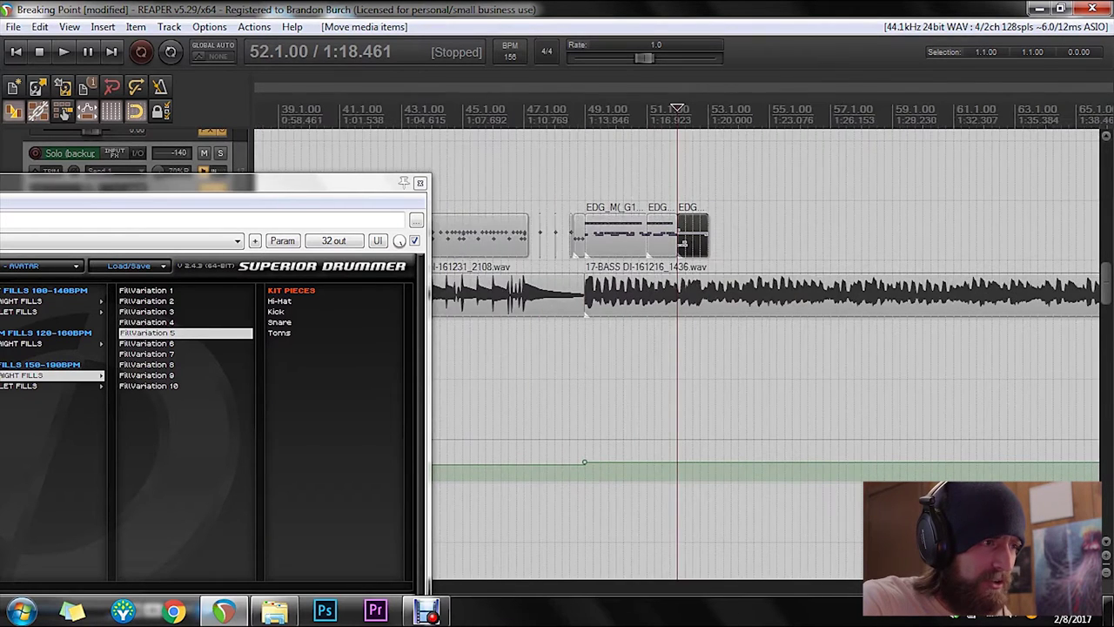
click(699, 236)
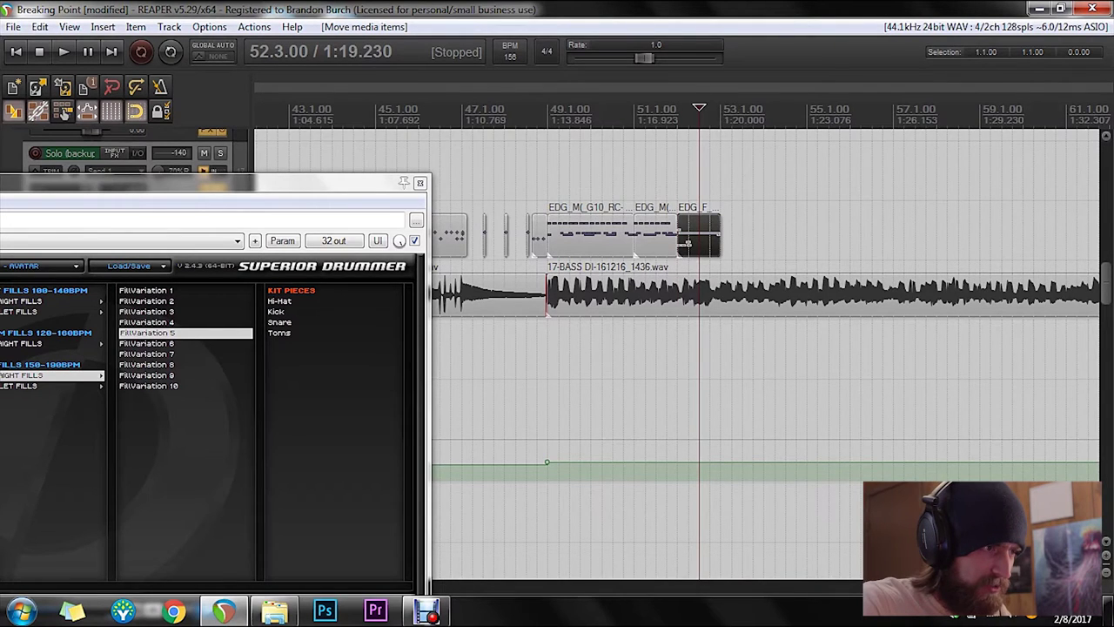
drag(687, 244, 700, 246)
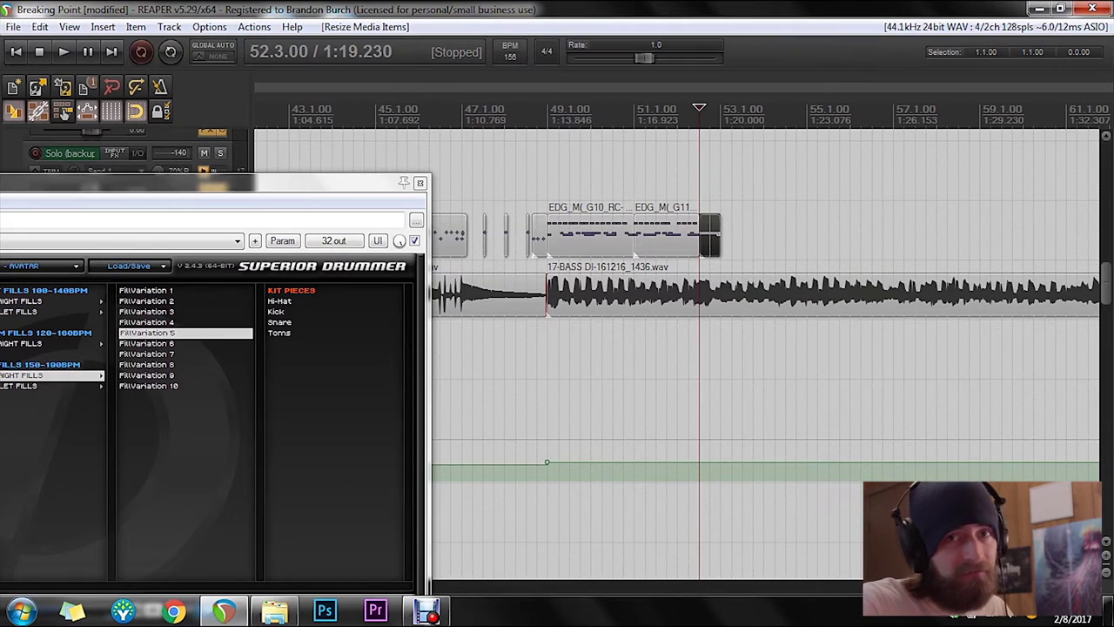
Step: Play the groove's transition into the fill from 51.1.00, and stop playback
click(634, 348)
key(space)
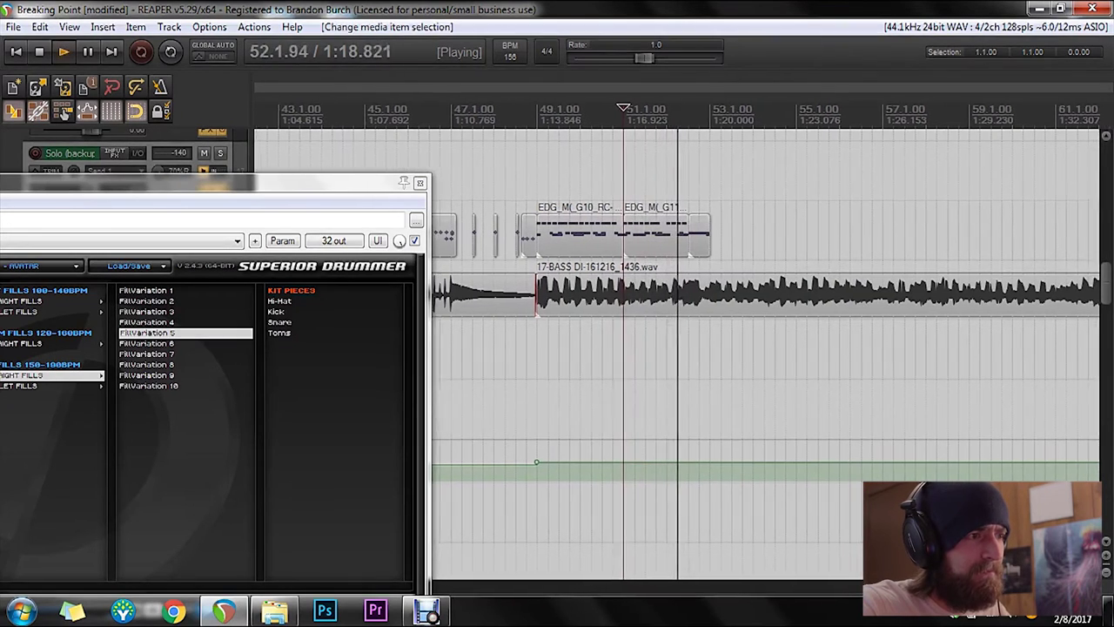
key(space)
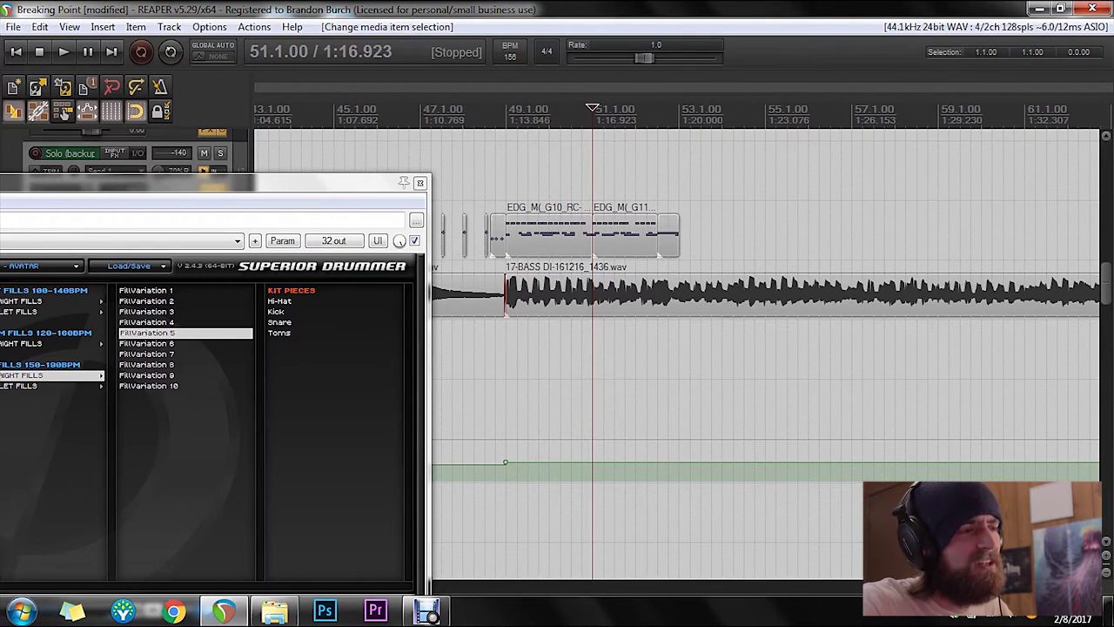
Step: Select the Groove 10 and Groove 11 items without the fill, and copy them to about measure 54
drag(636, 184, 575, 235)
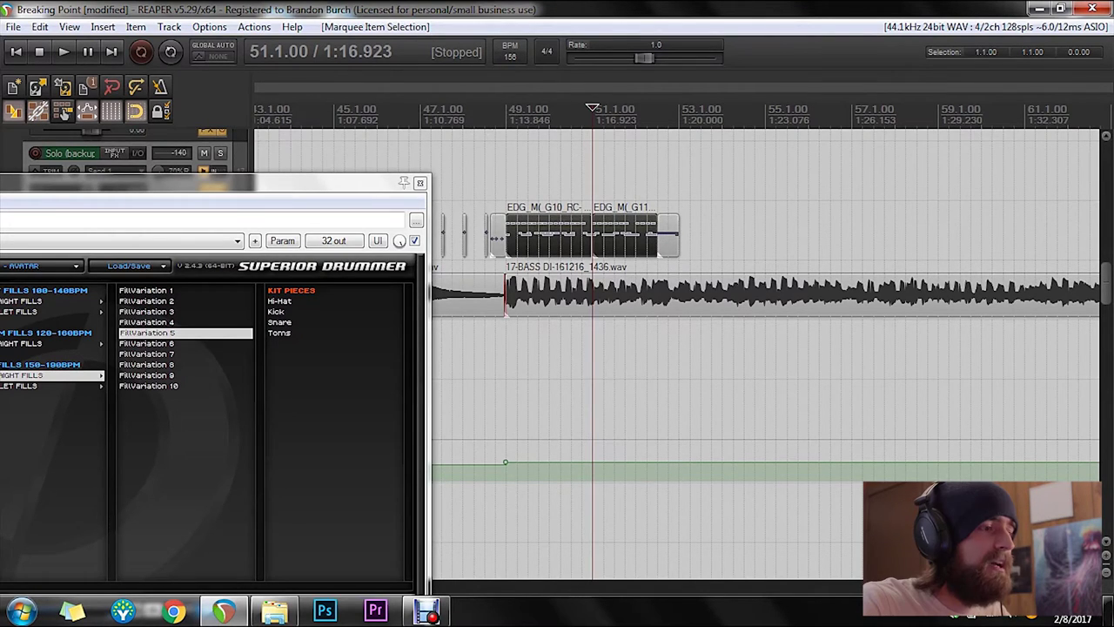
drag(547, 171, 632, 243)
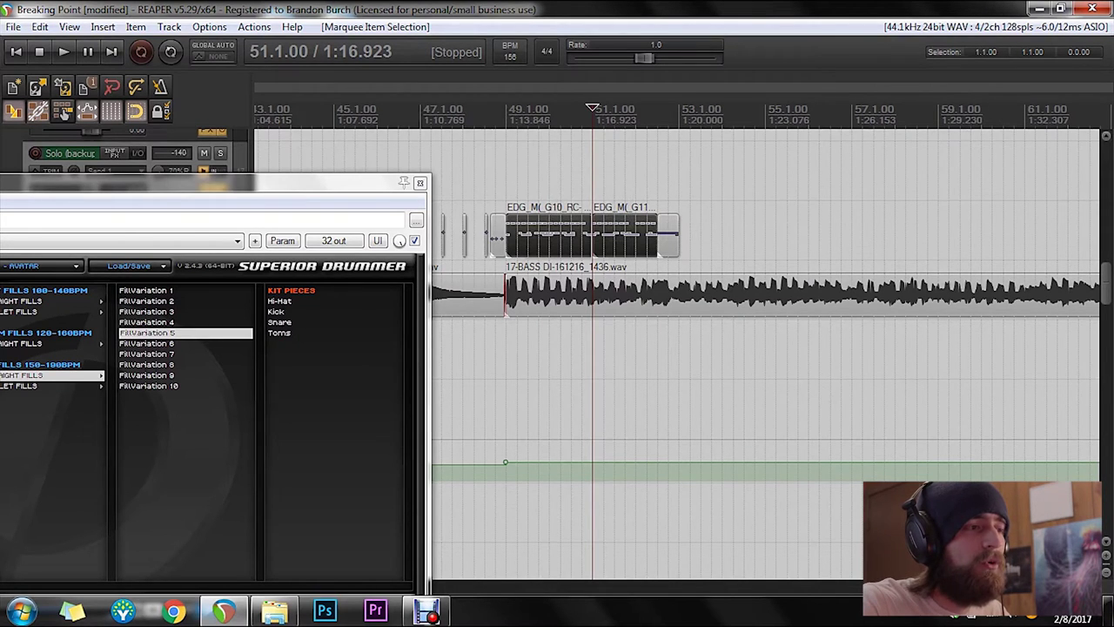
key(Escape)
drag(505, 228, 772, 231)
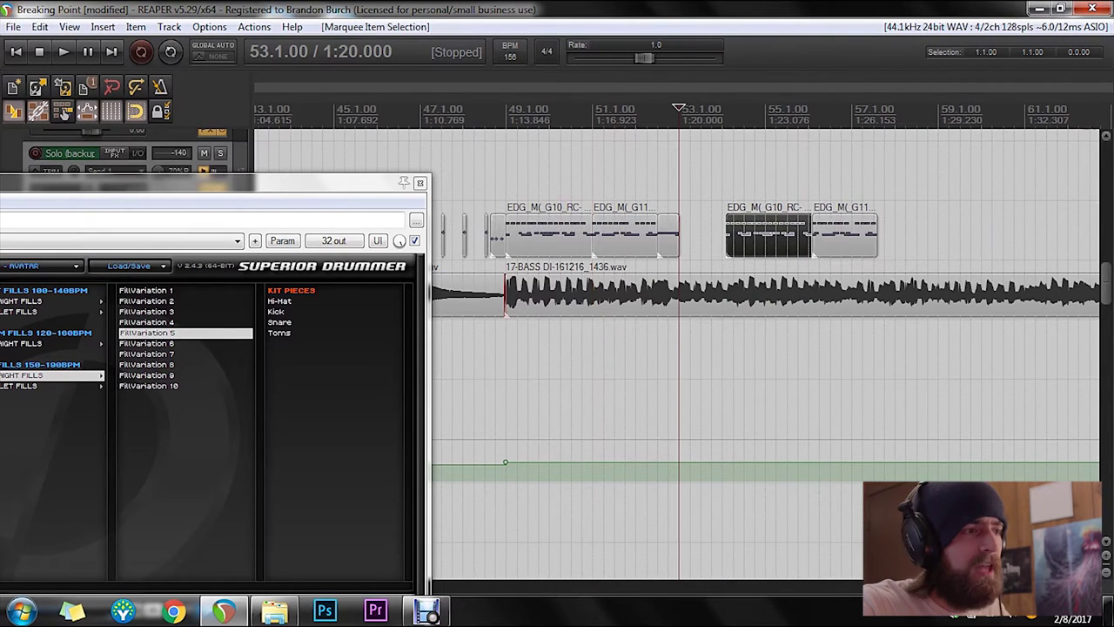
Step: Move the copied Groove 10 and Groove 11 items to 53.1.00 and add the fast straight FillVariation 2 after them
drag(756, 174, 753, 228)
key(Escape)
click(668, 179)
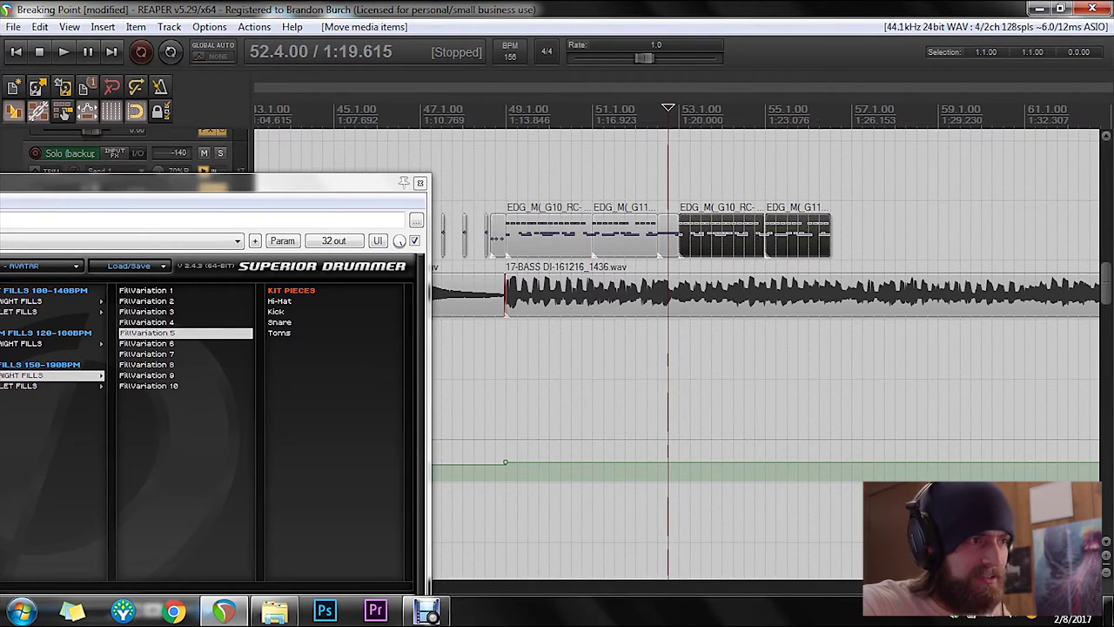
click(662, 235)
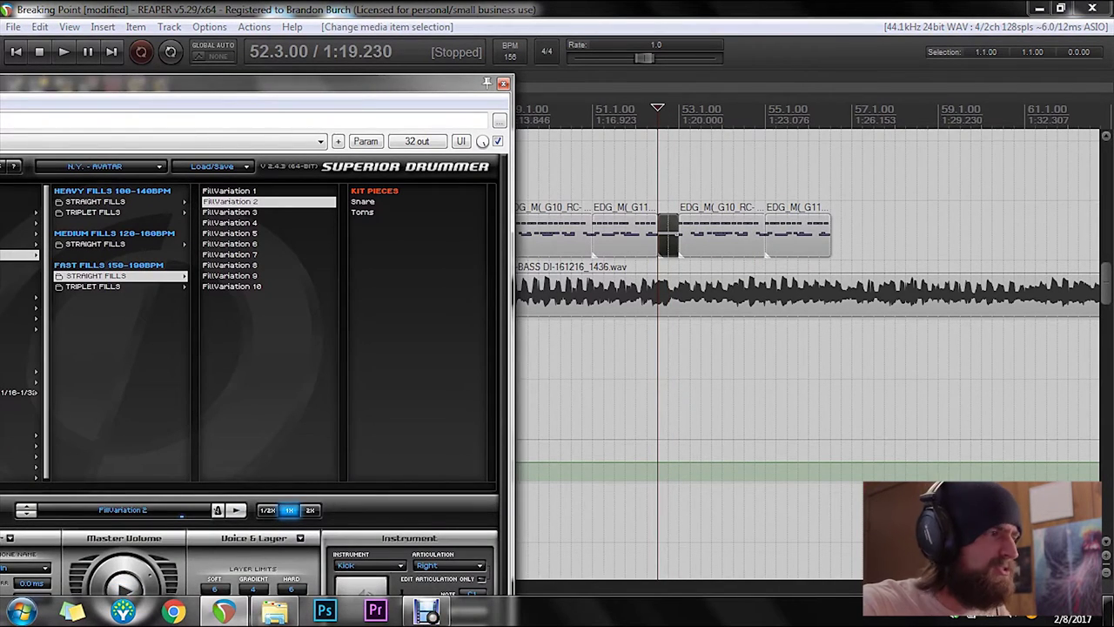
drag(231, 201, 842, 177)
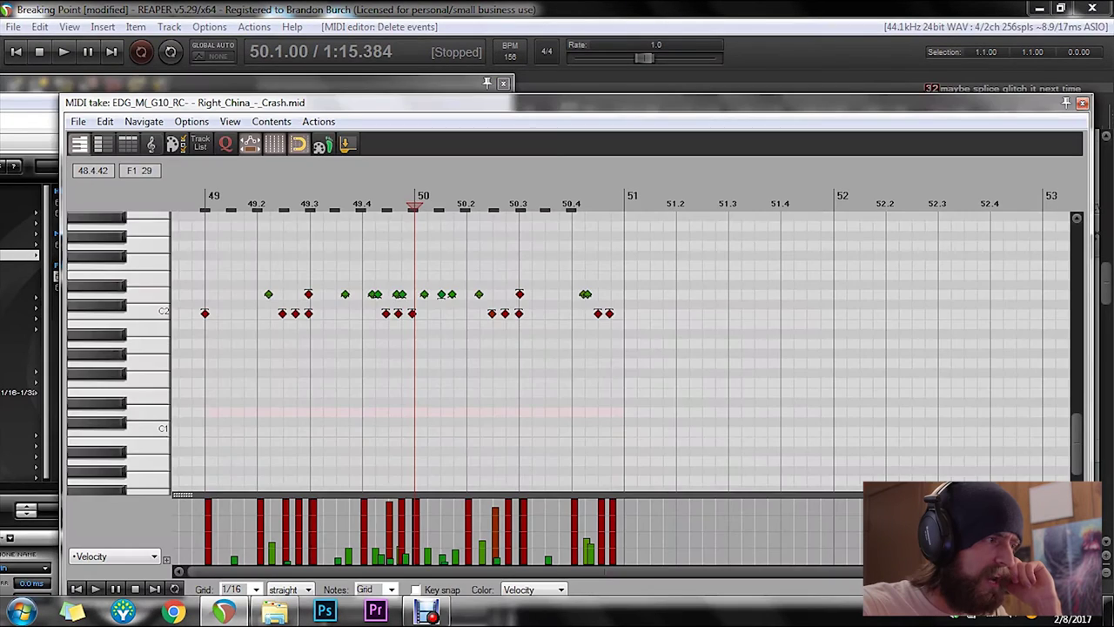
Step: Add seven consecutive sixteenth notes on A2 from 49.1.00 in the Groove 10 MIDI item, and select them
scroll(118, 382, up, 2)
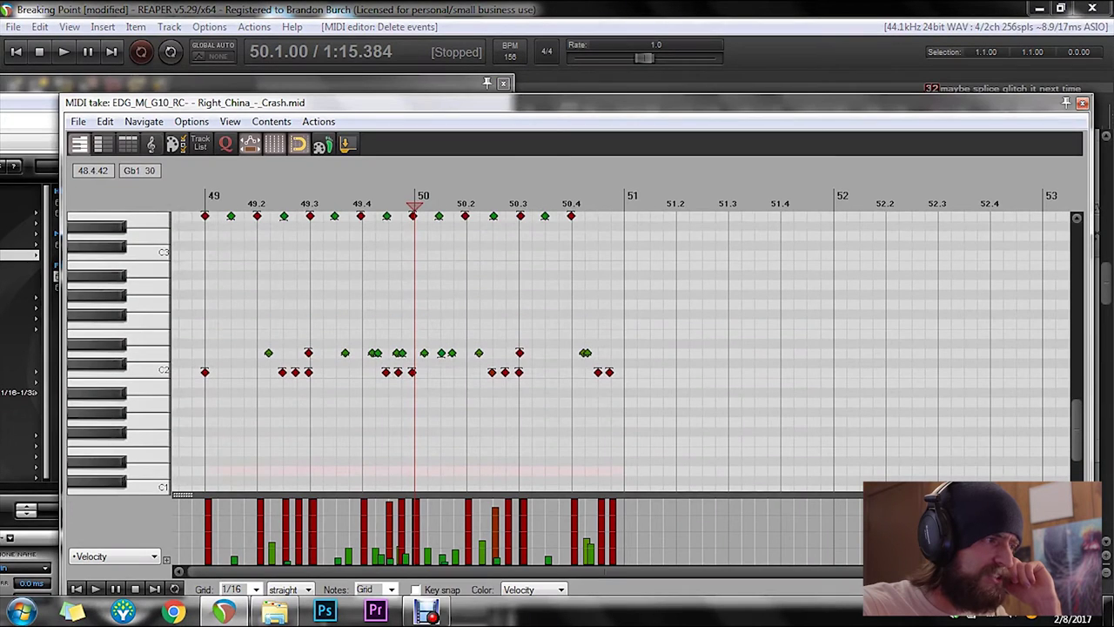
click(146, 286)
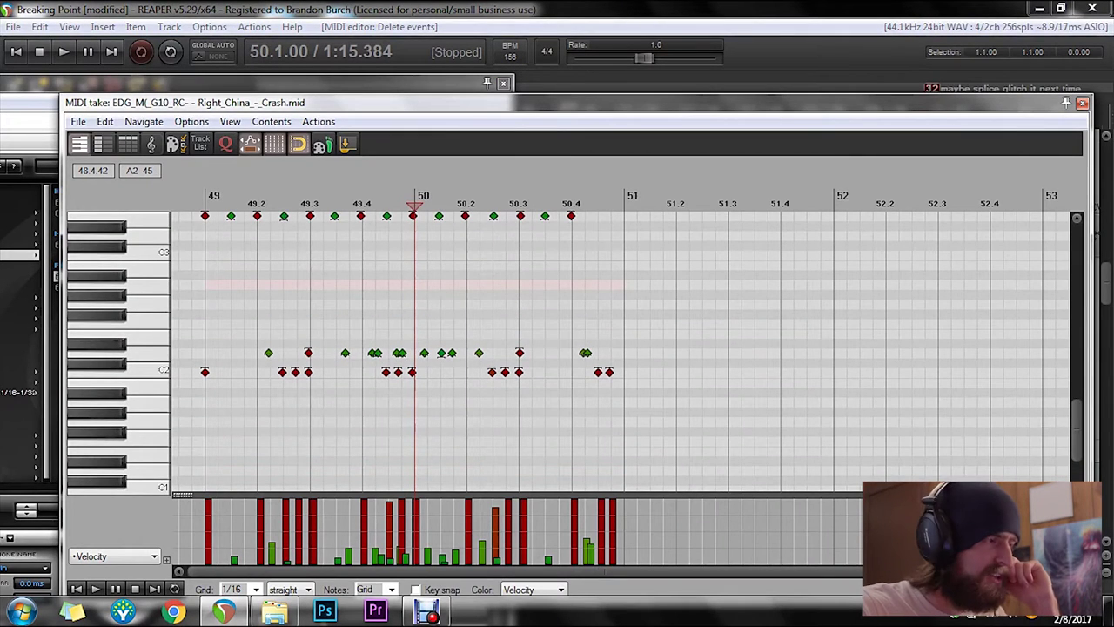
click(204, 283)
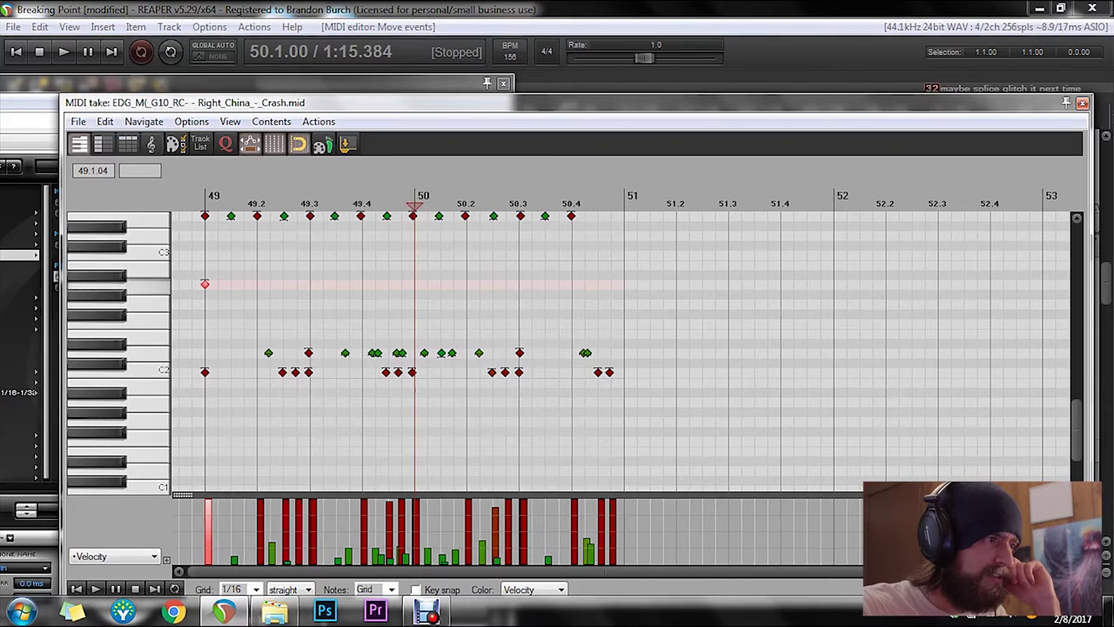
click(218, 284)
click(231, 284)
click(244, 284)
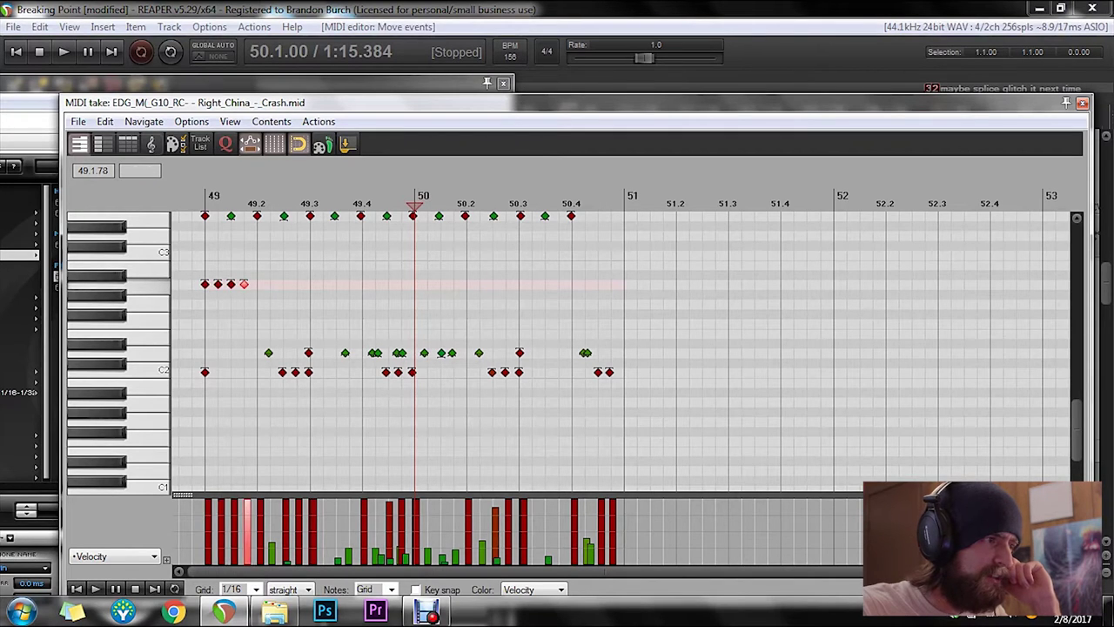
click(257, 284)
click(270, 283)
click(283, 283)
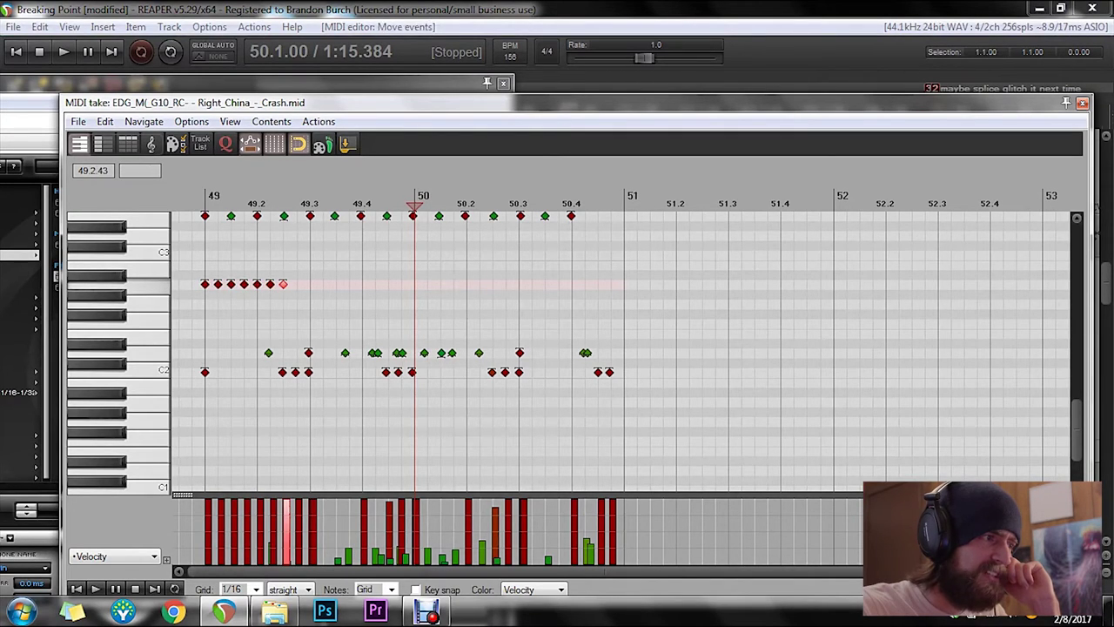
drag(295, 278, 191, 295)
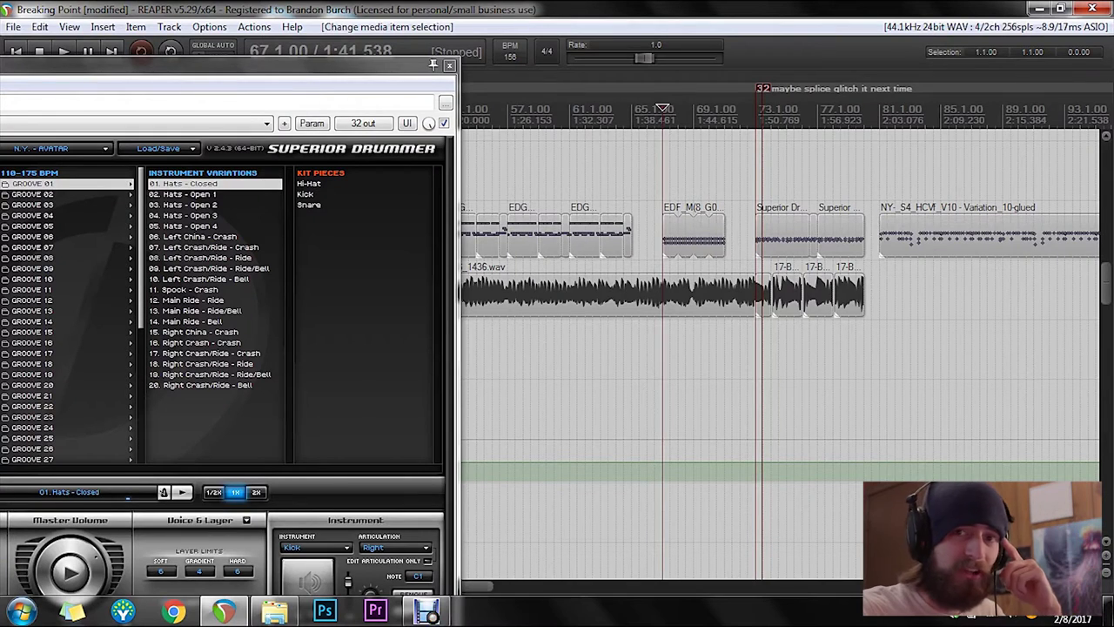
Step: Try adding a note at D3 in measure 67 of the looped Groove 01 Hats - Closed item in the MIDI editor
right_click(688, 236)
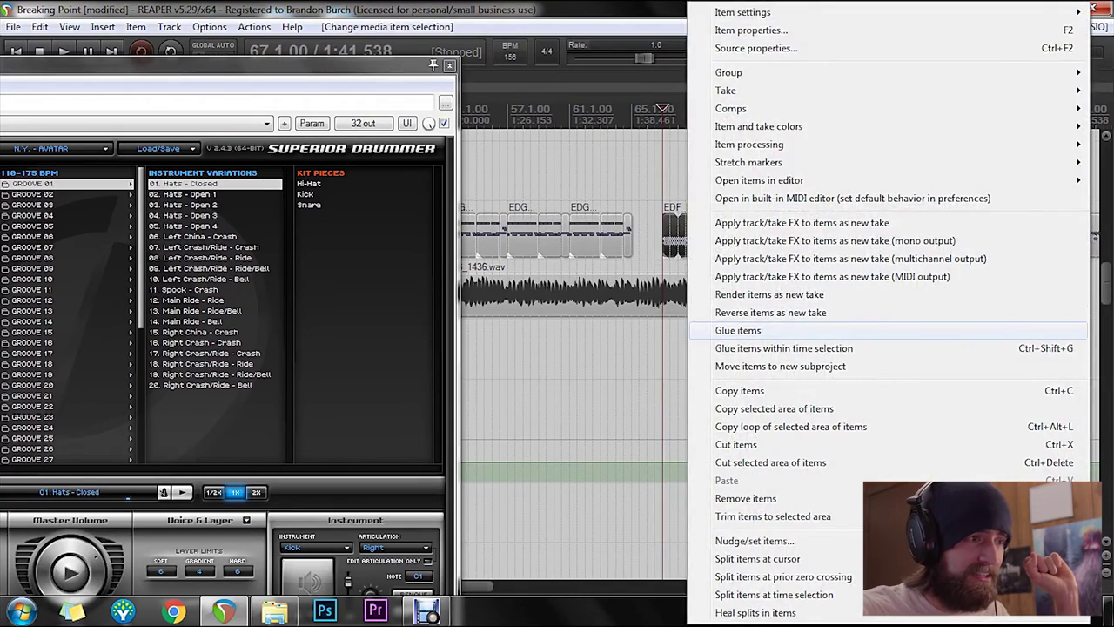
click(738, 329)
double_click(693, 235)
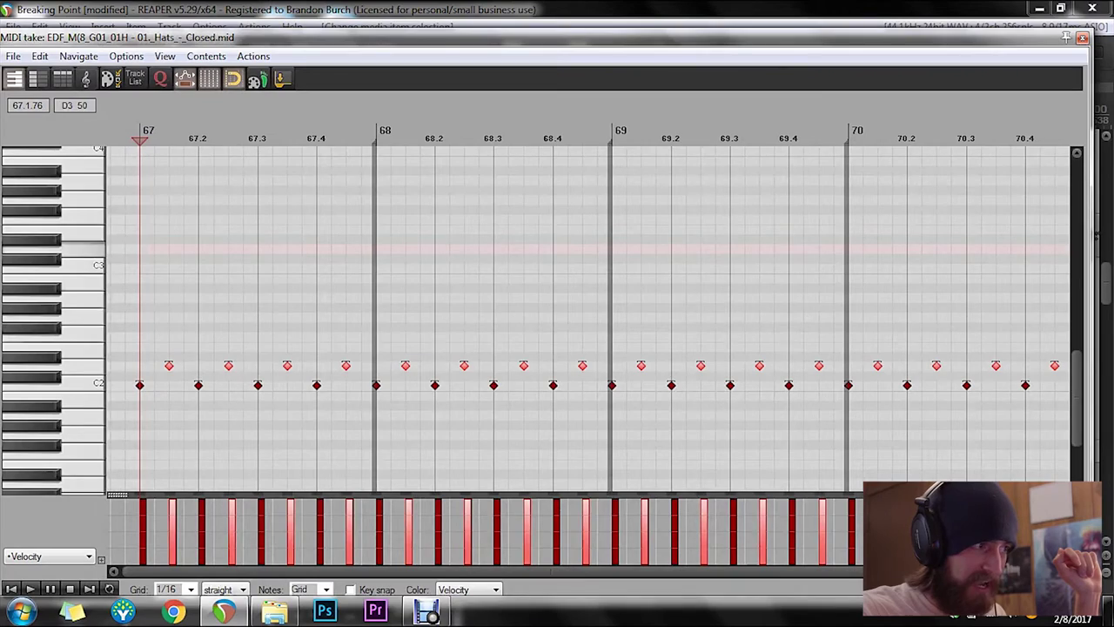
double_click(184, 248)
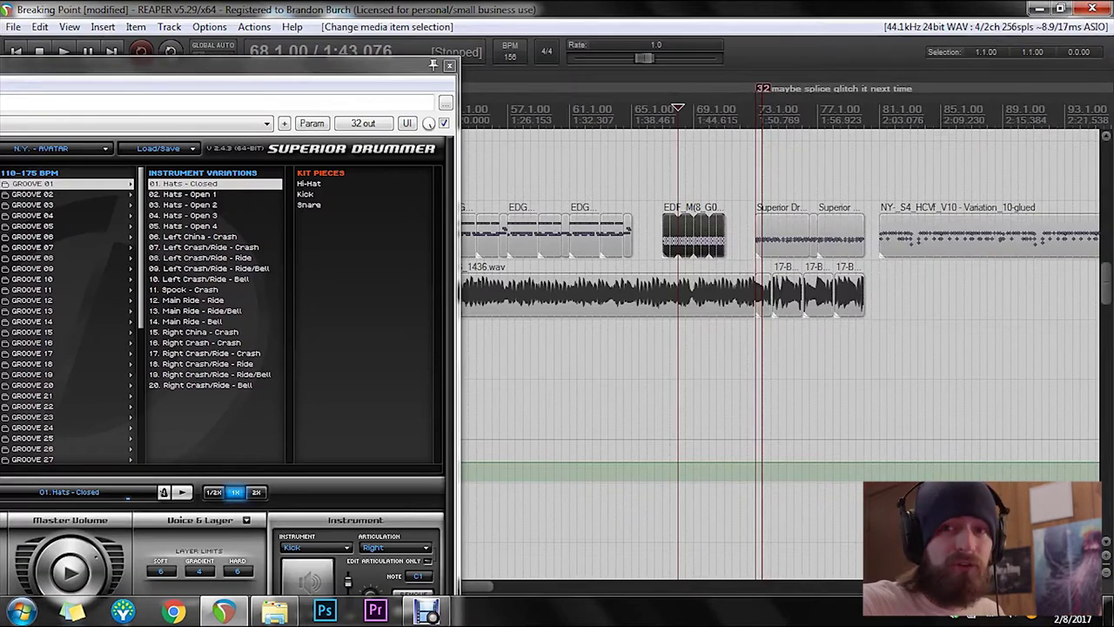
Step: Glue the looped Groove 01 Hats - Closed item at measure 67 and open the glued item in the MIDI editor
right_click(693, 235)
click(745, 330)
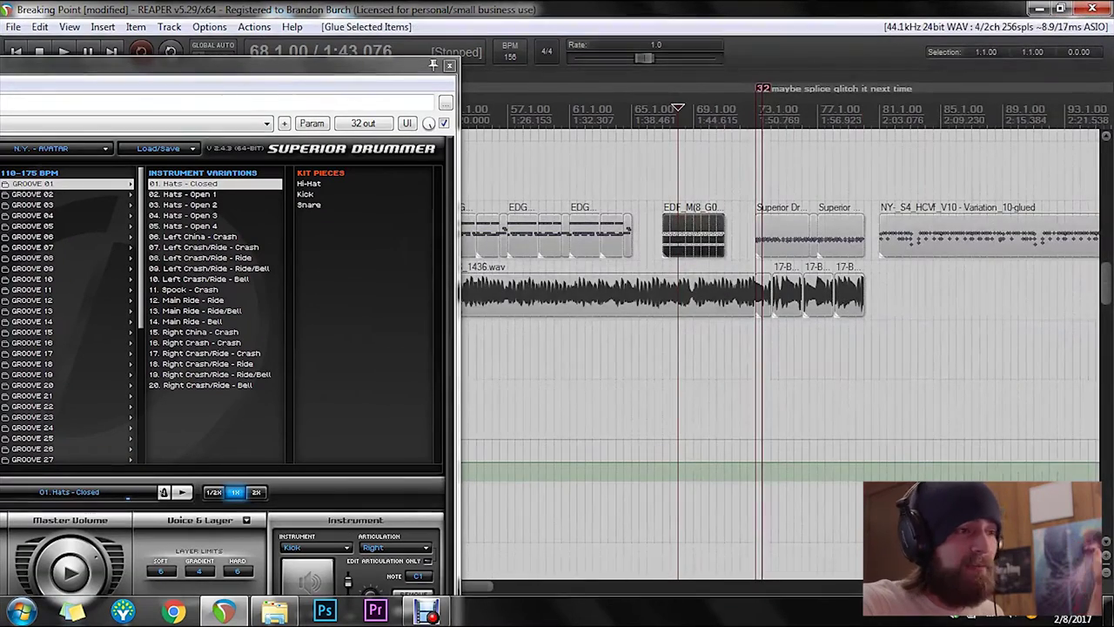
double_click(679, 230)
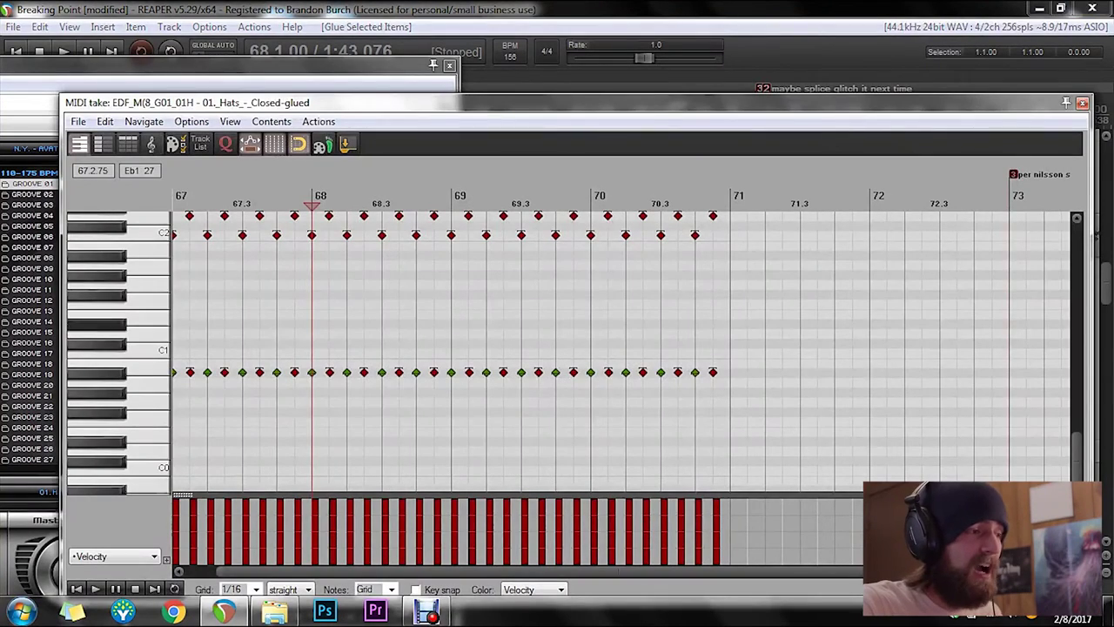
Step: Add a few test notes at scattered pitches above the snare hits across measures 67 to 70 of the glued item
scroll(122, 332, up, 5)
scroll(262, 332, down, 5)
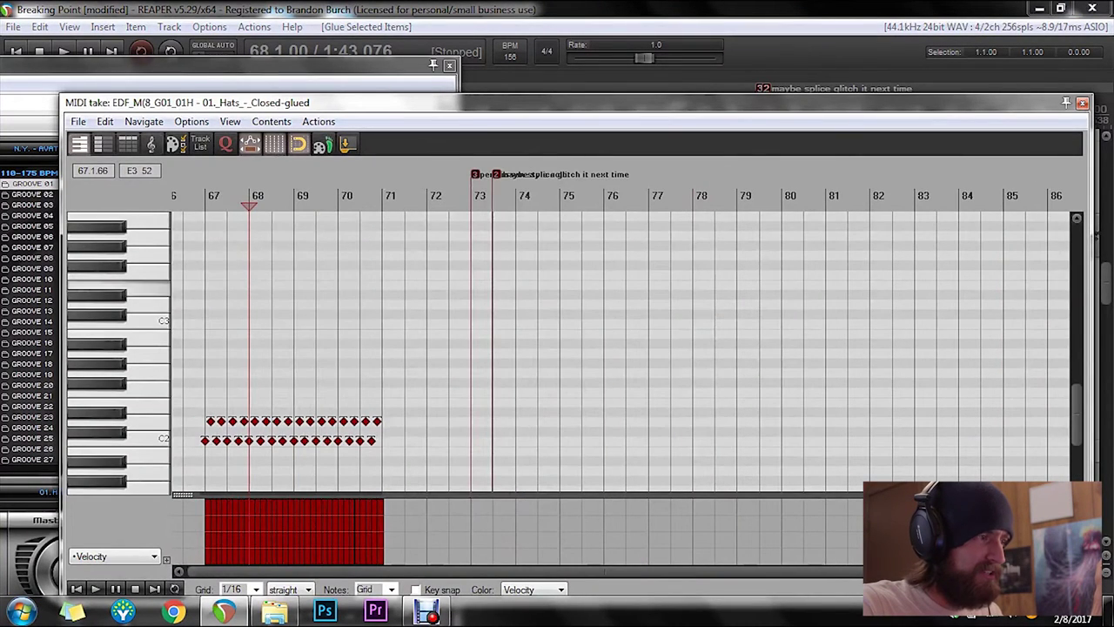
click(213, 303)
click(246, 283)
click(300, 334)
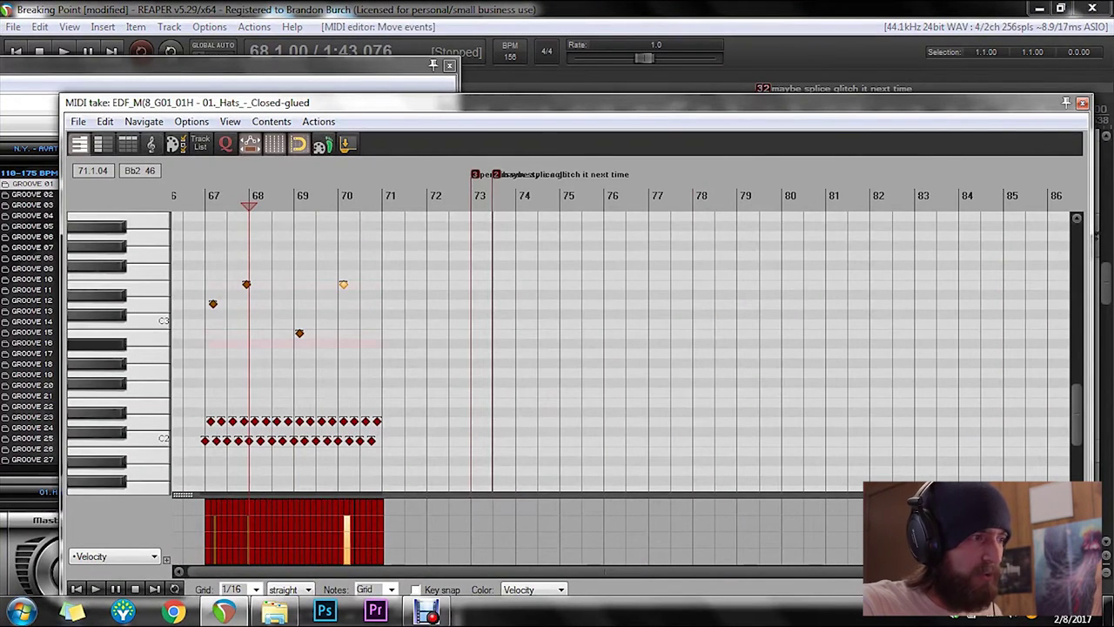
scroll(296, 313, down, 3)
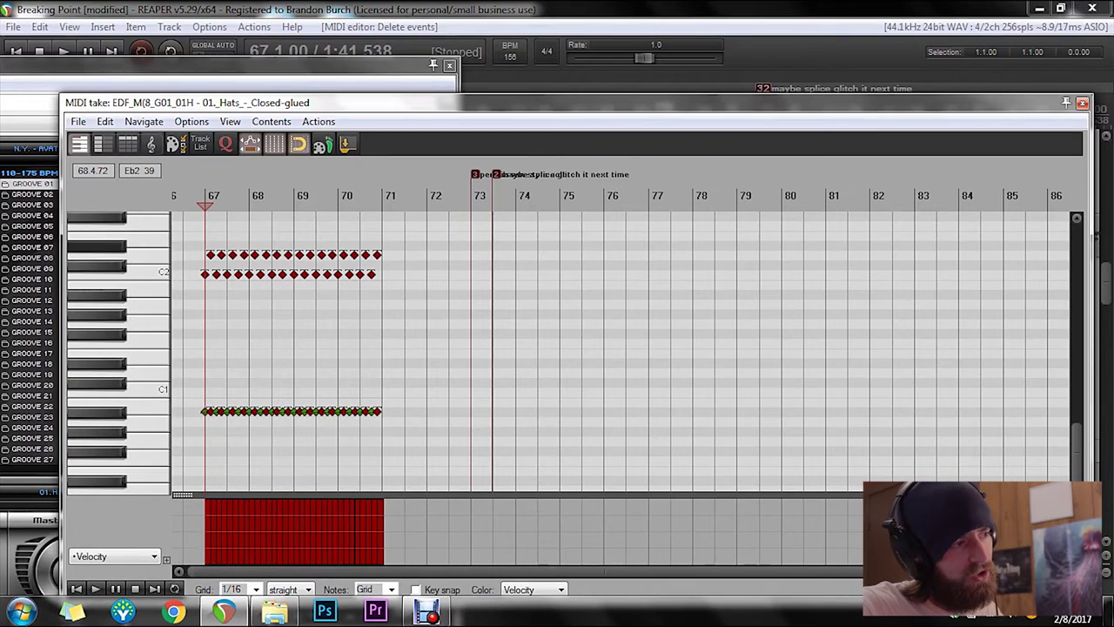
Step: Start humanizing all notes of the glued hi-hat groove and generate a series of new random seeds
key(ctrl+a)
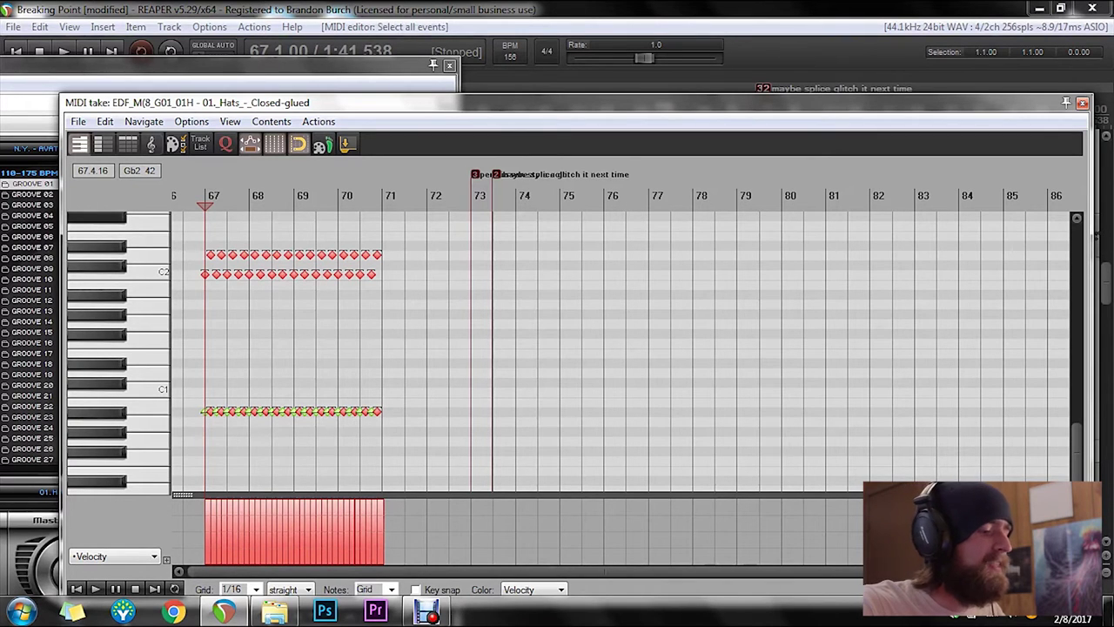
key(h)
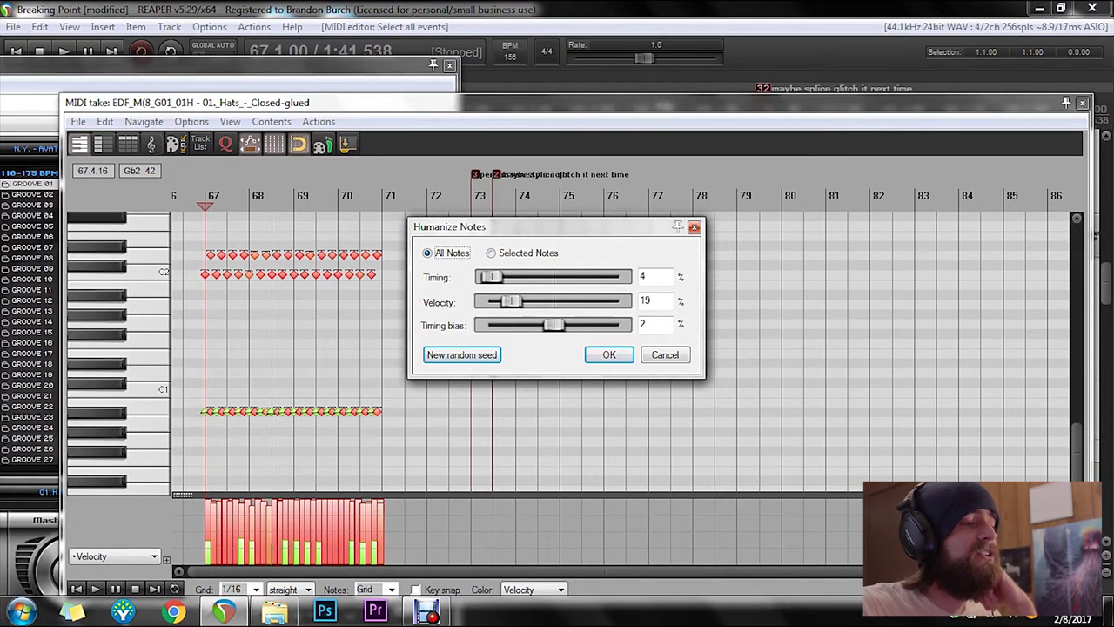
click(462, 355)
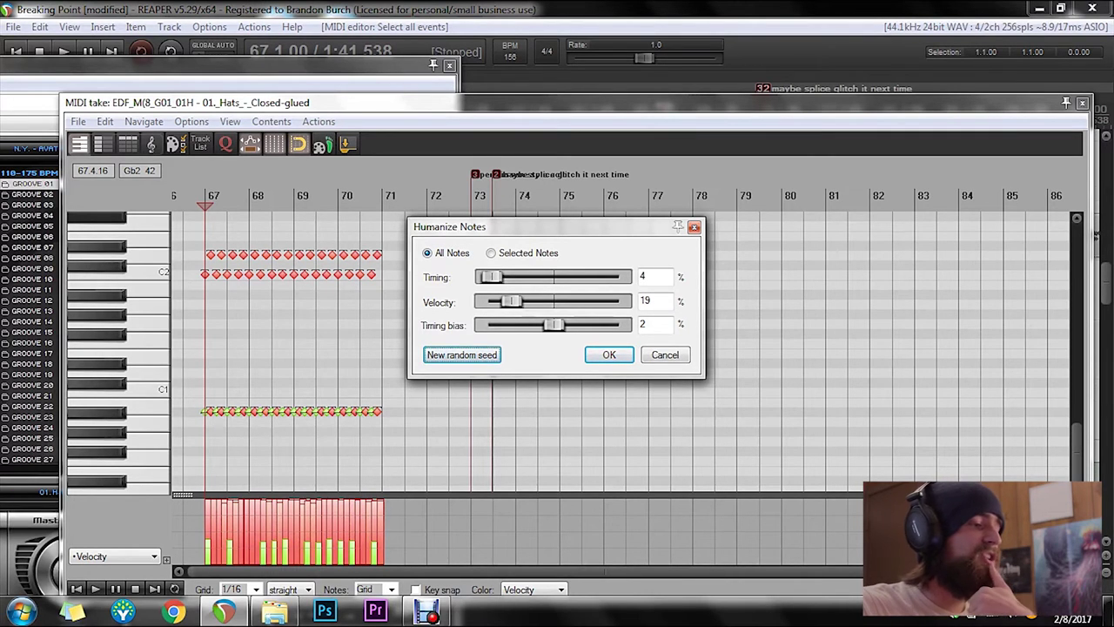
click(462, 355)
click(462, 355)
click(463, 355)
click(462, 355)
click(462, 355)
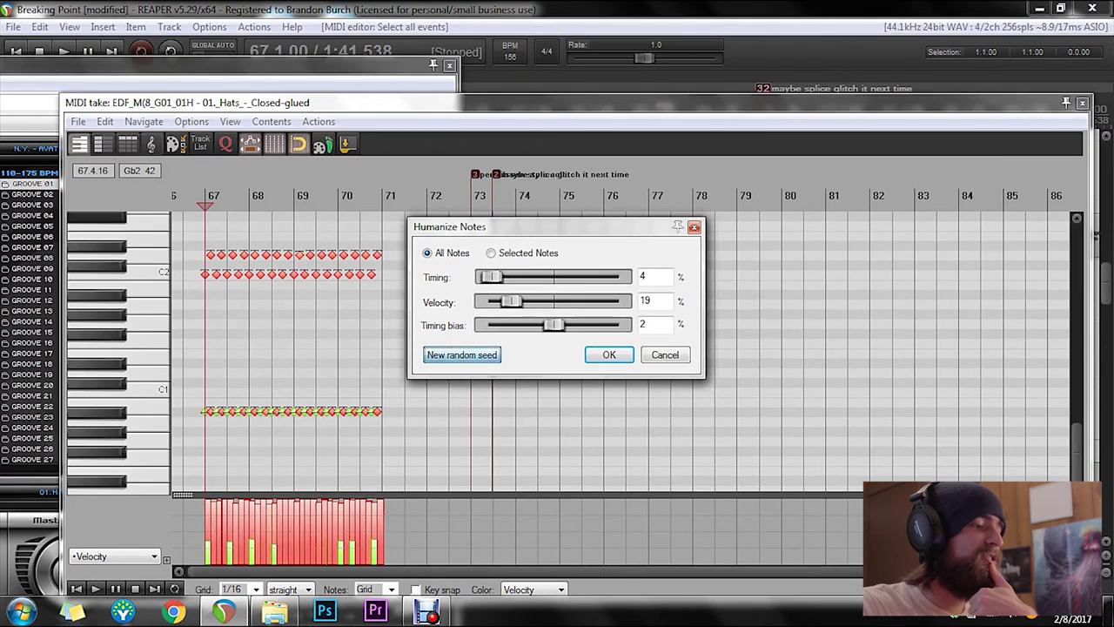
click(462, 355)
click(462, 355)
click(462, 355)
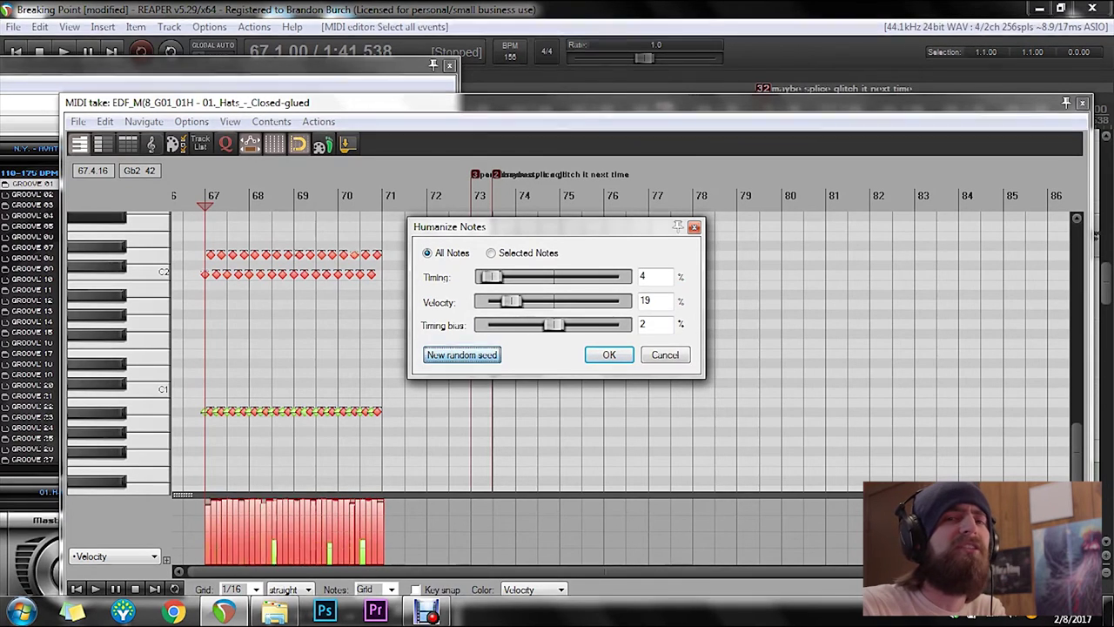
click(462, 354)
click(461, 354)
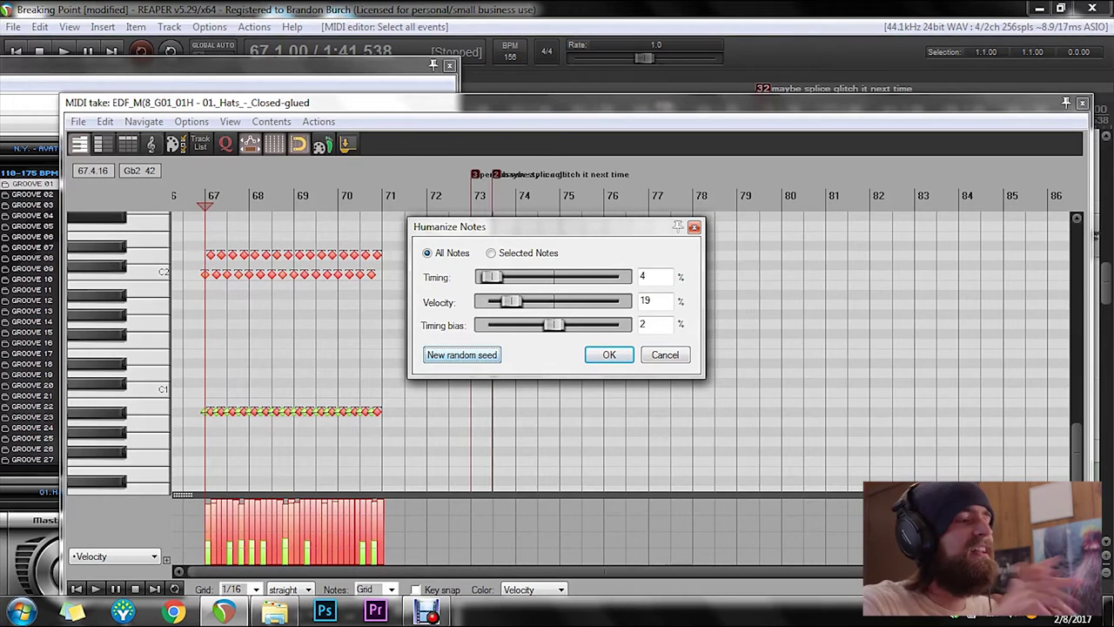
Step: Humanize the notes with timing 8% and velocity 28%, trying timing bias at -100% and 100% before returning it near the centre
mouse_move(490, 277)
mouse_down()
mouse_move(559, 277)
mouse_move(496, 277)
mouse_up()
drag(557, 325, 485, 325)
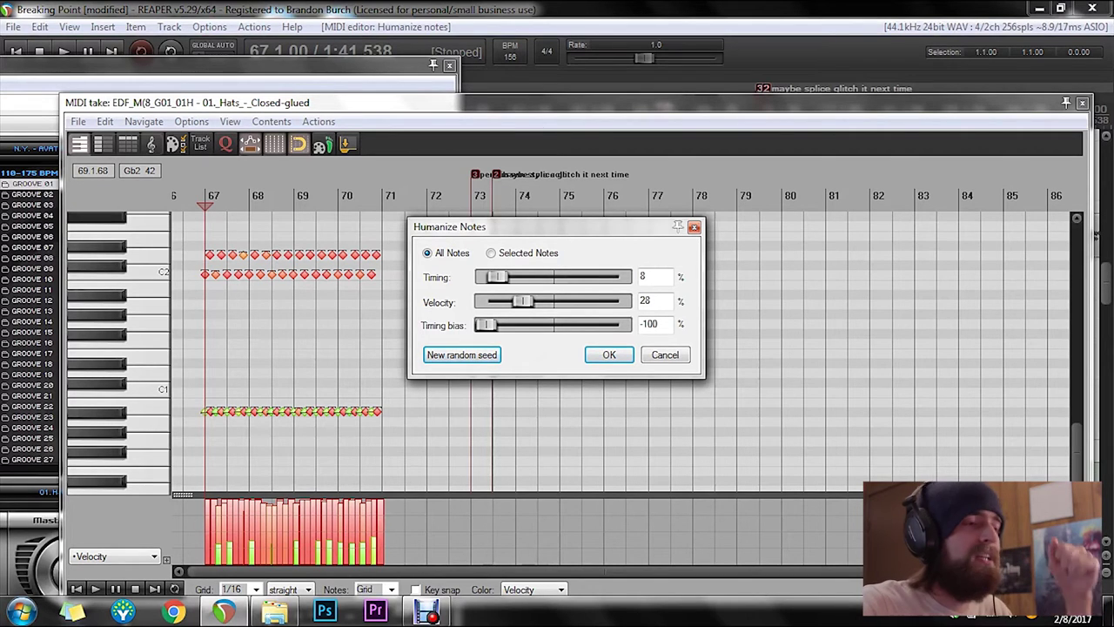
drag(485, 325, 619, 325)
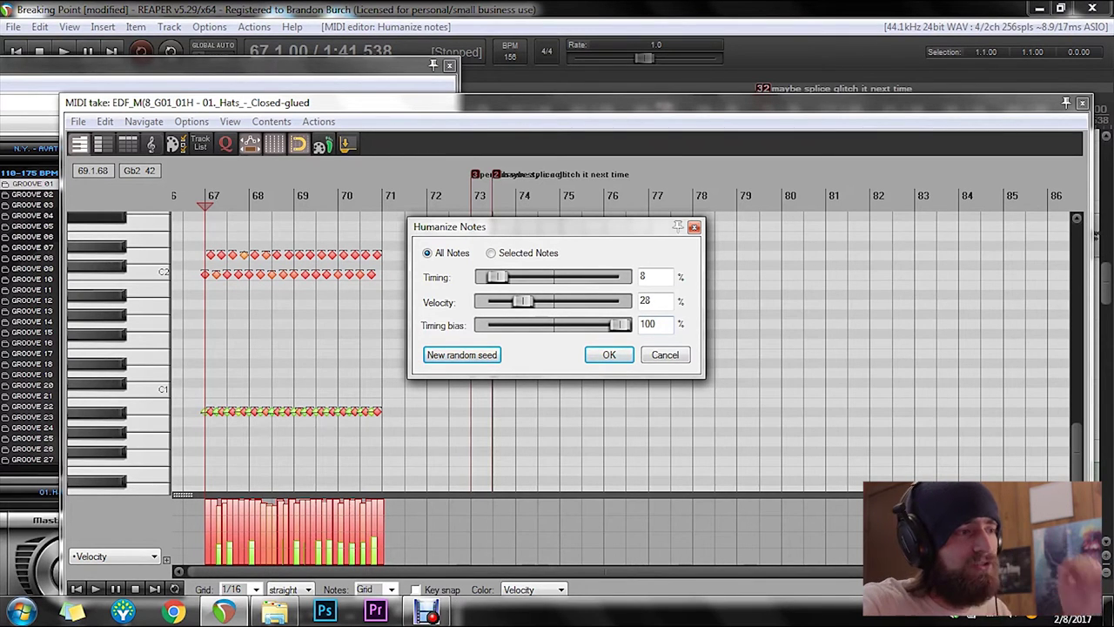
drag(619, 325, 549, 324)
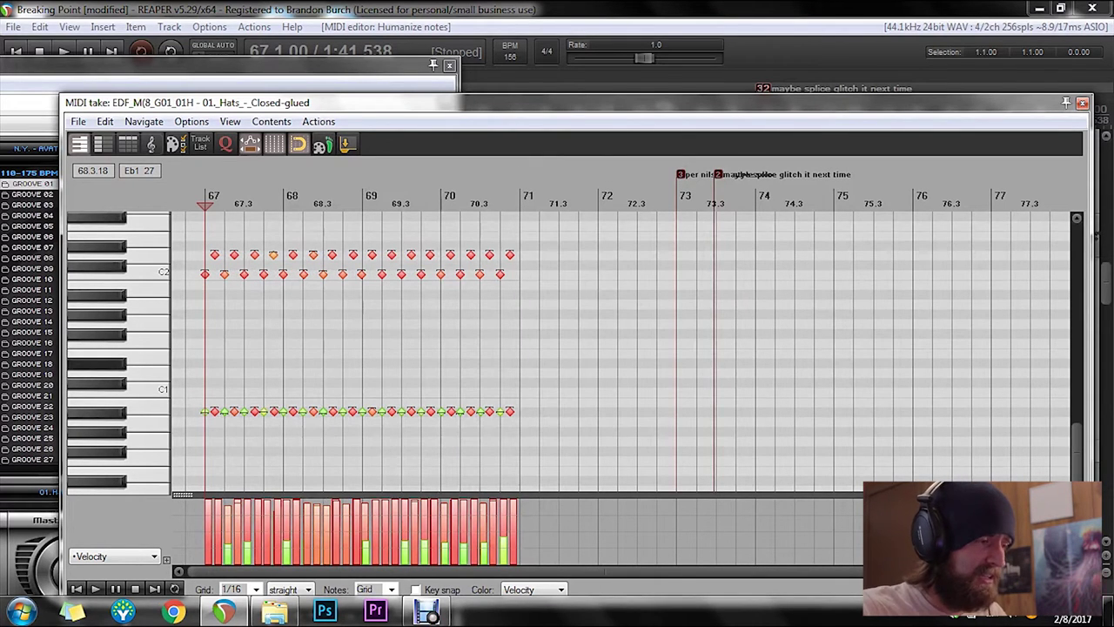
Step: Play the humanized groove from 67.1.00, stop playback, and audition a single drum note on the piano roll keyboard
key(space)
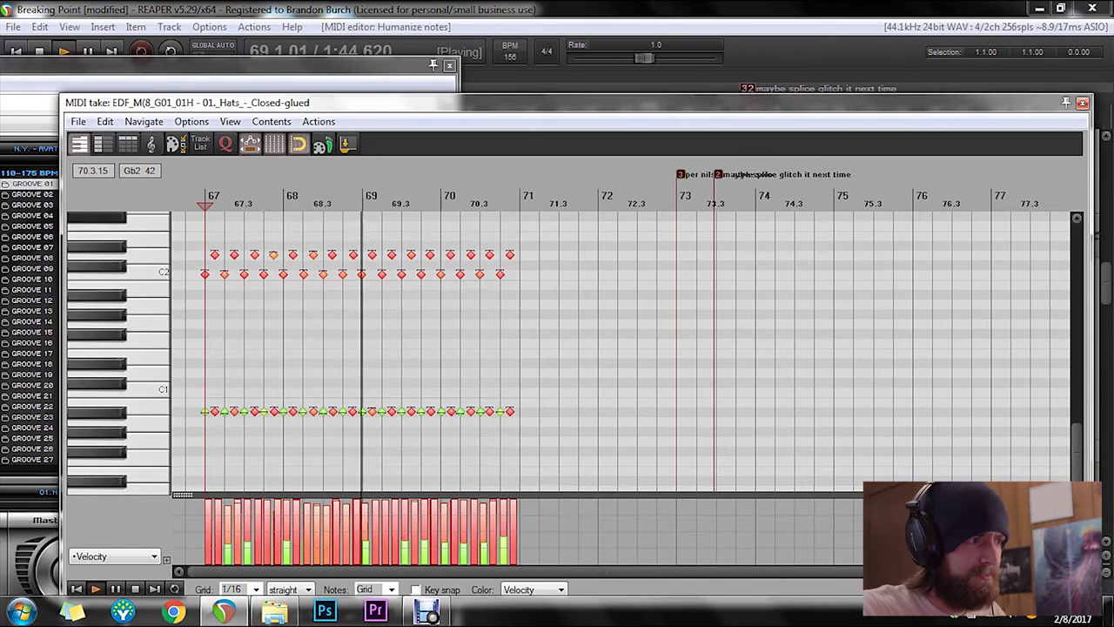
key(space)
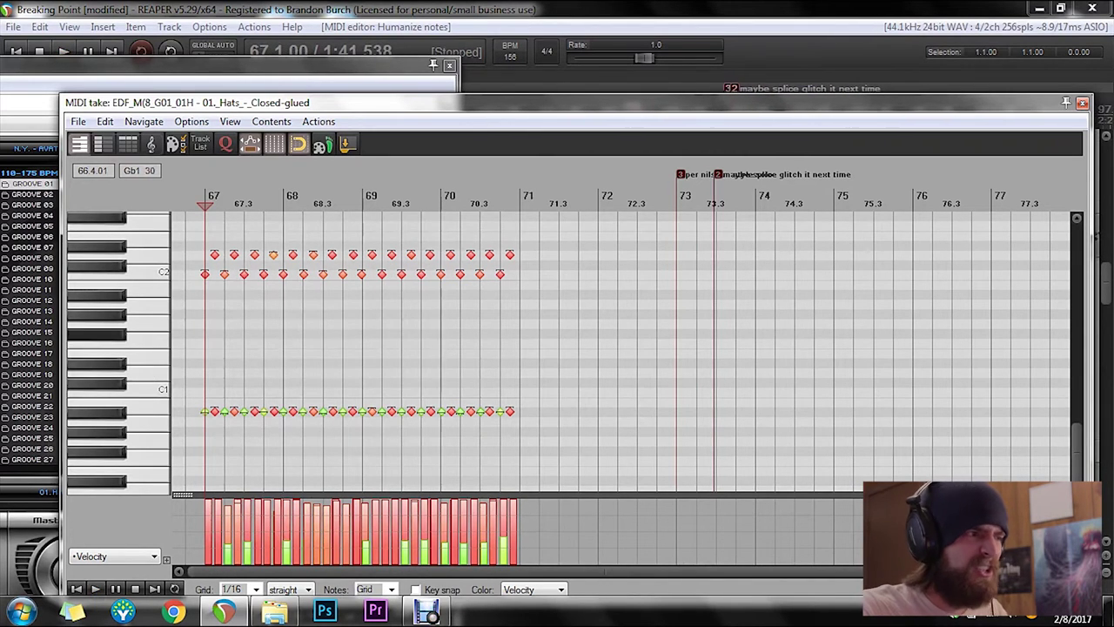
click(143, 254)
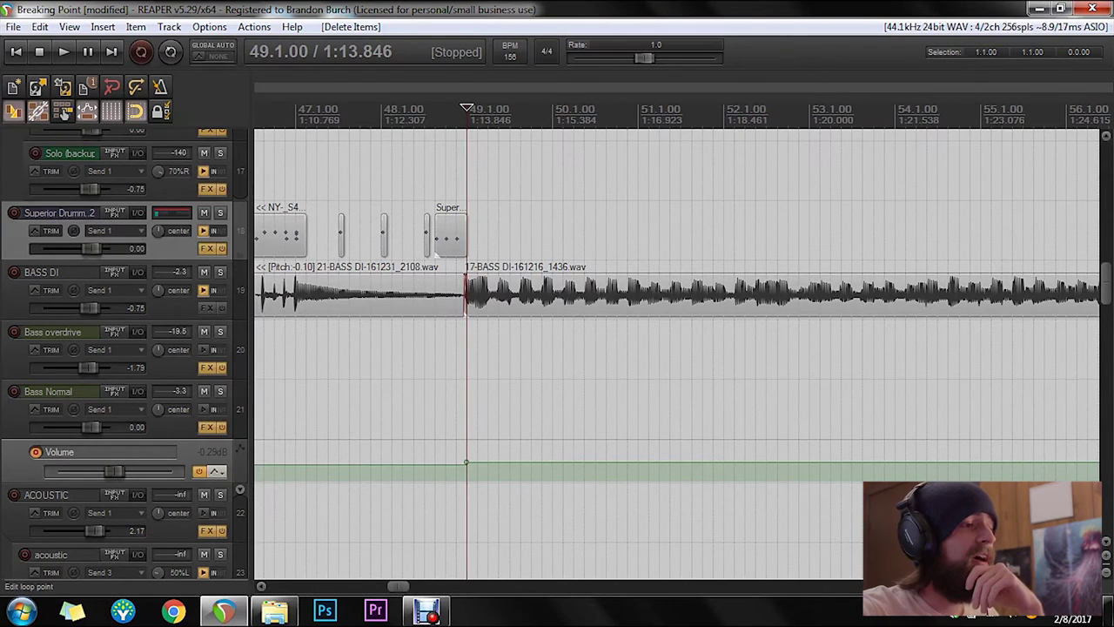
Step: Insert a MIDI item at 49.1.00 on Bass overdrive, moved onto the Superior Drummer 2 track, and inspect it in the MIDI editor
scroll(437, 251, down, 2)
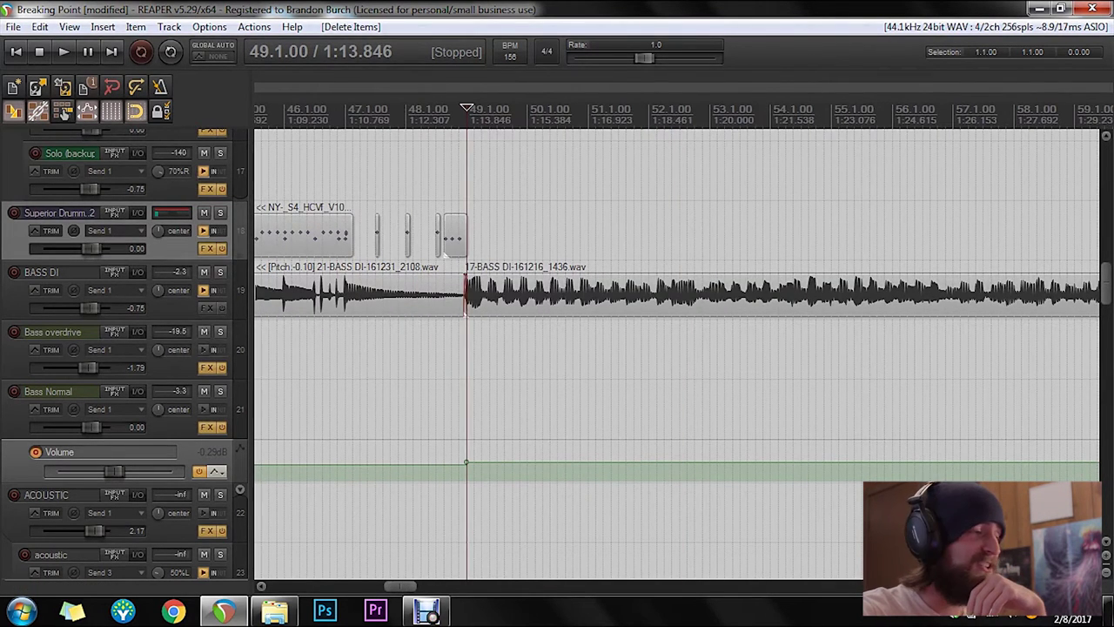
click(96, 357)
click(103, 27)
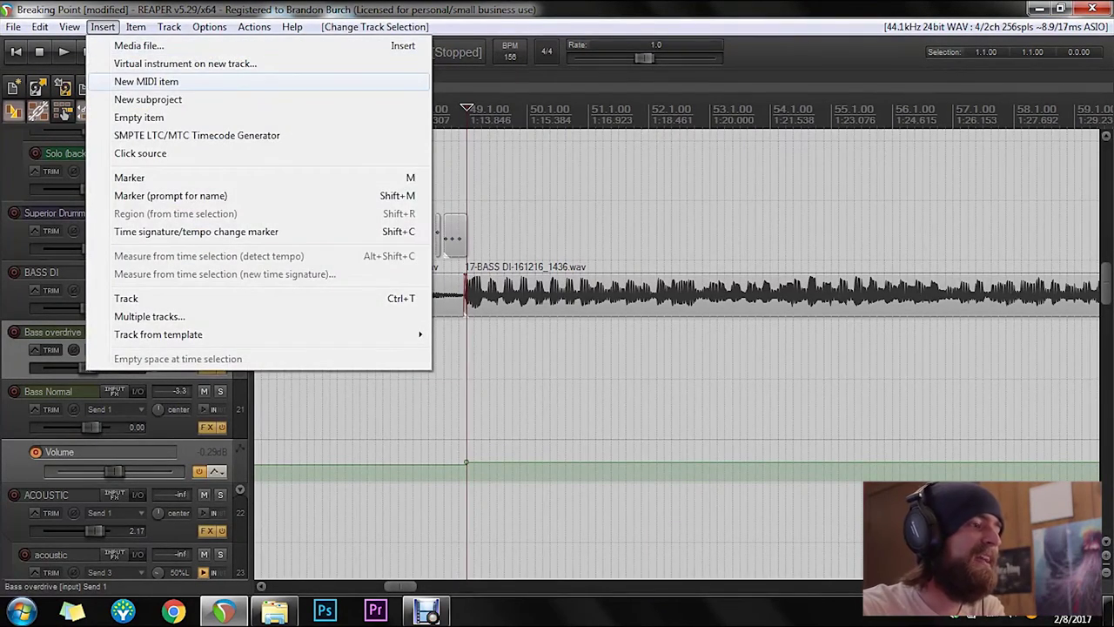
click(146, 81)
drag(510, 353, 510, 227)
double_click(484, 234)
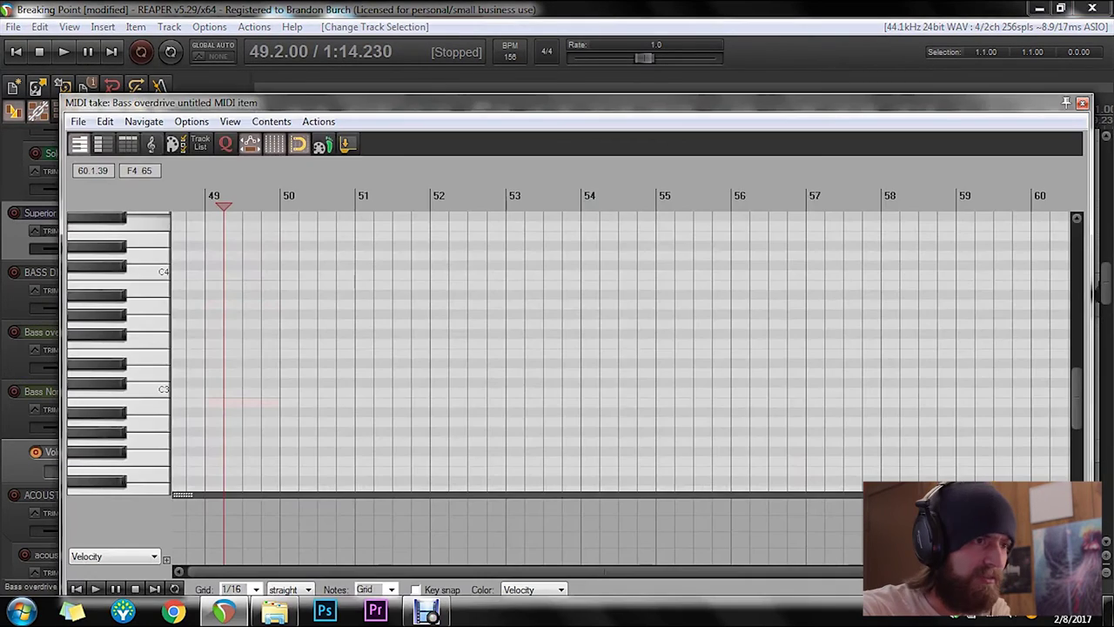
click(1082, 104)
Step: Extend the empty MIDI item on the Superior Drummer 2 track to end at 51.1.00 and glue it
scroll(465, 296, down, 3)
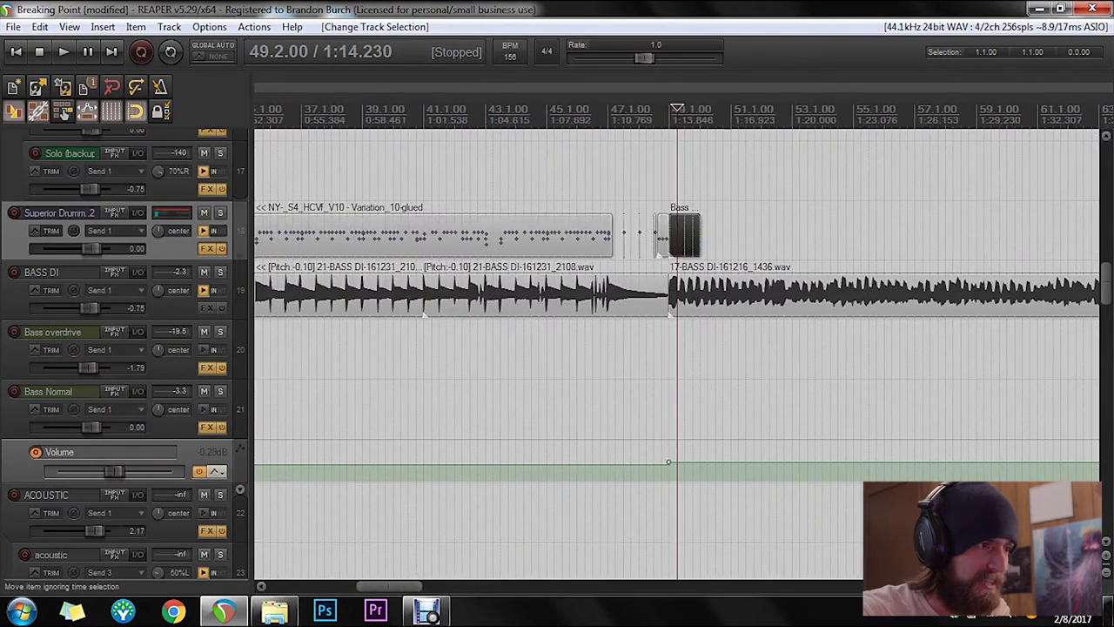
scroll(465, 348, right, 1)
drag(587, 235, 611, 235)
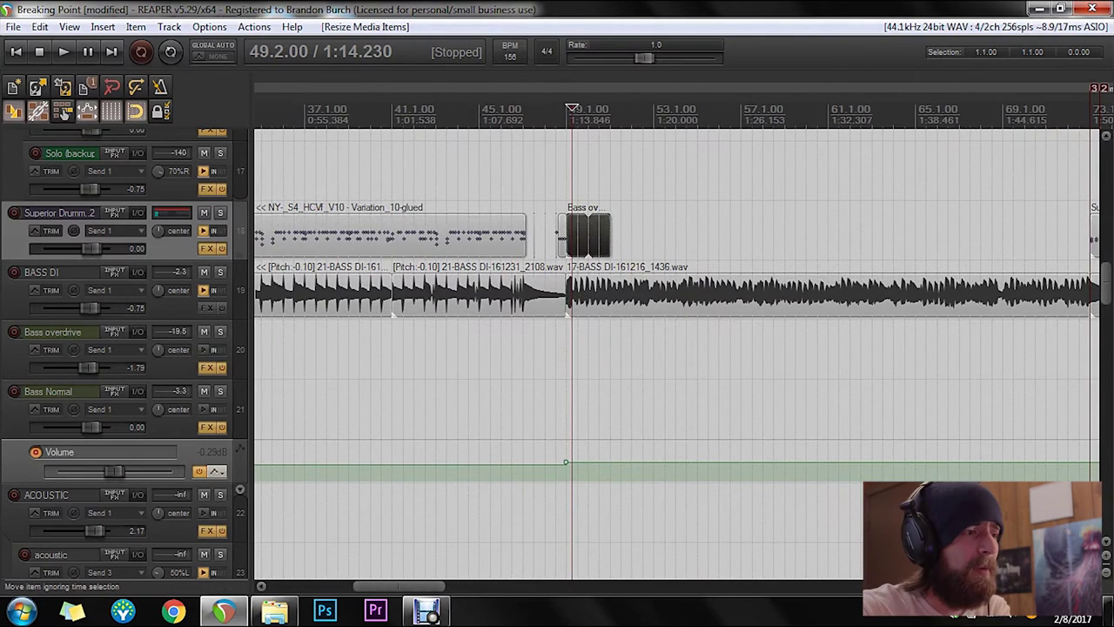
right_click(586, 235)
click(652, 326)
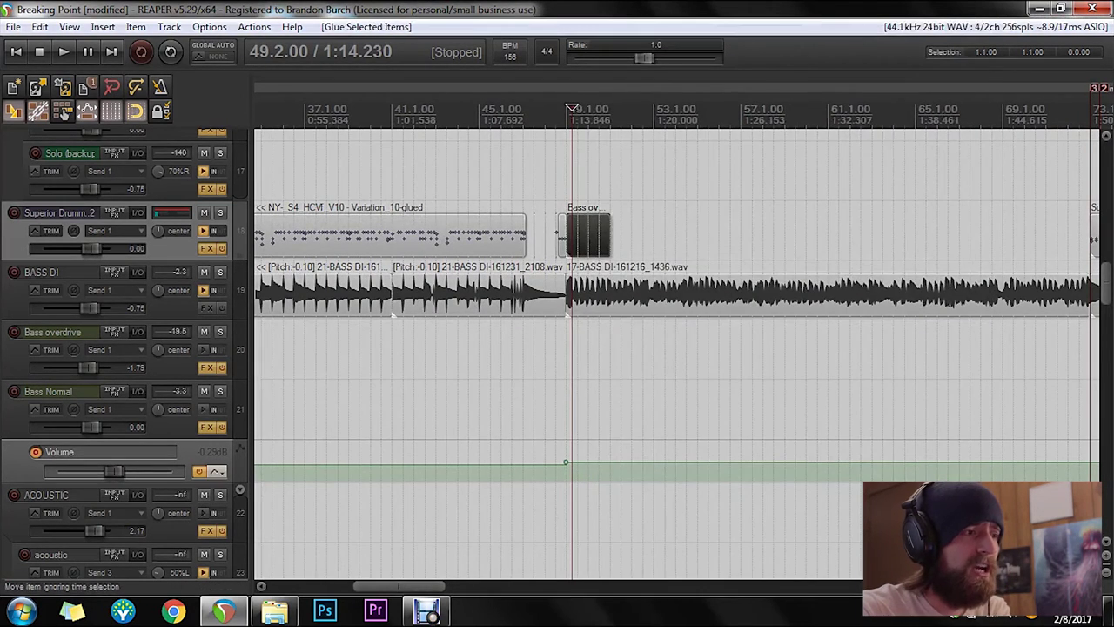
Step: Open the glued MIDI item at bar 49 of the Superior Drummer 2 track in the MIDI editor
click(588, 235)
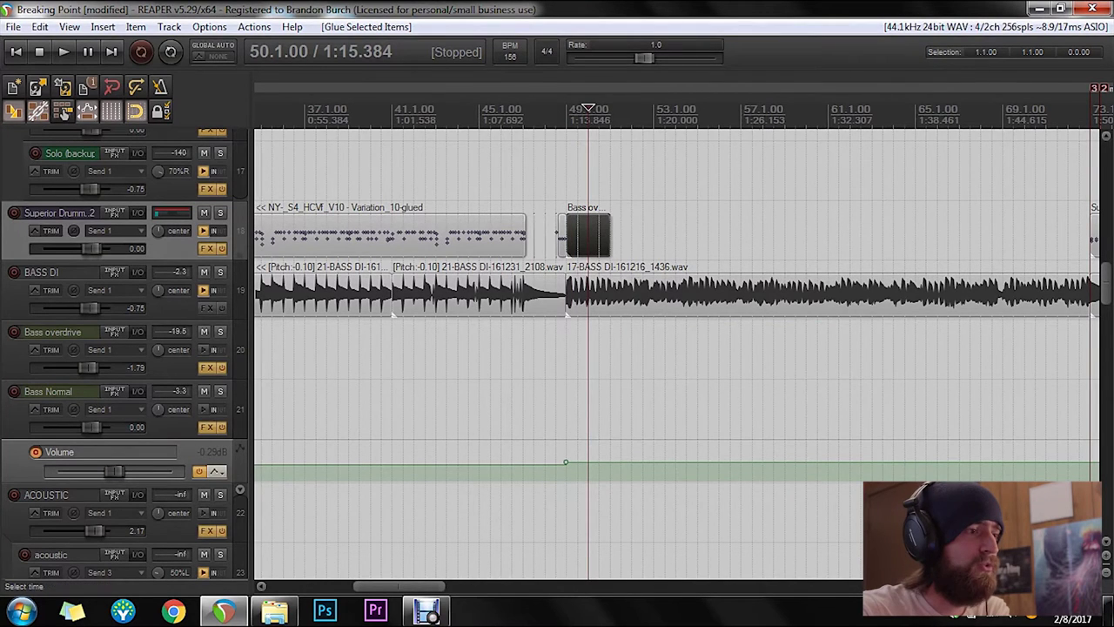
click(567, 235)
double_click(577, 235)
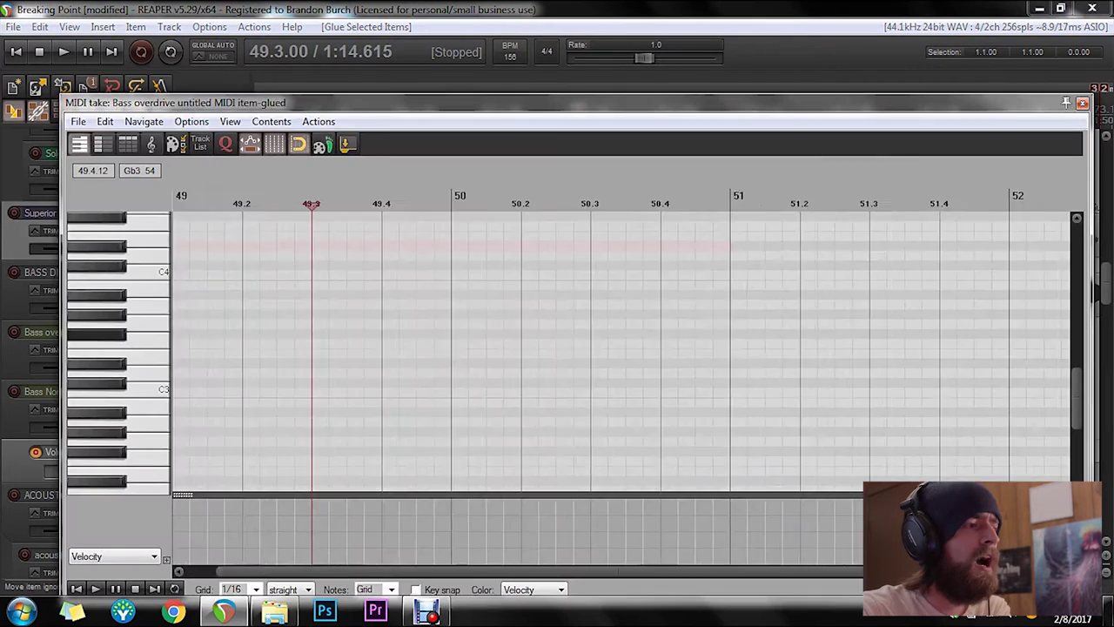
scroll(577, 235, down, 3)
scroll(165, 339, down, 4)
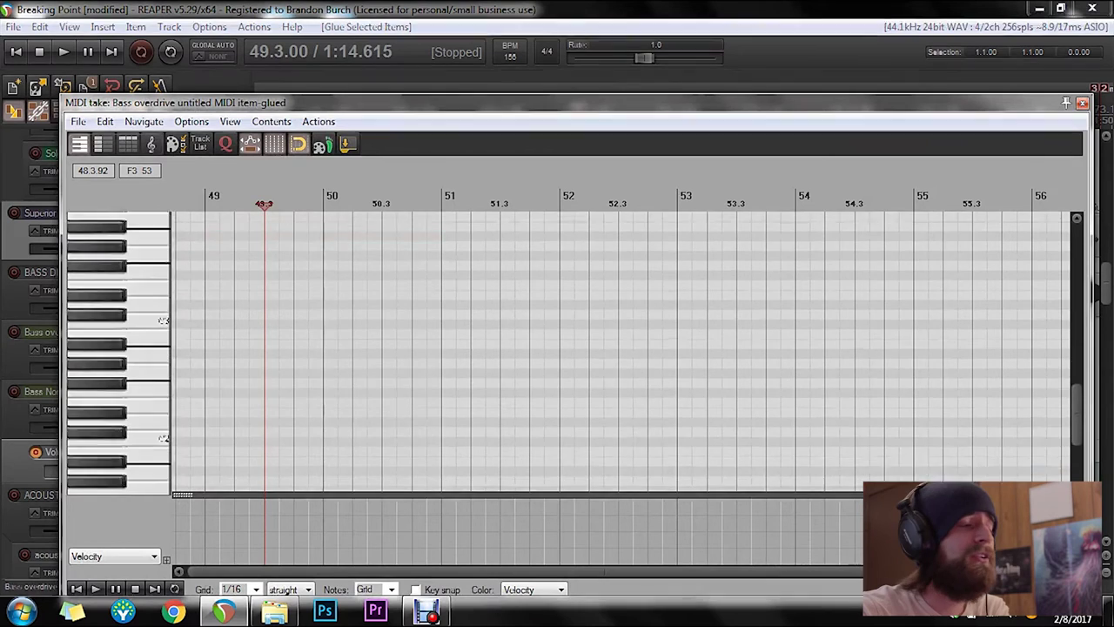
scroll(165, 339, up, 2)
Step: Place five scattered trial notes between B2 and Eb3 across bars 49 and 50, and delete them all
click(249, 294)
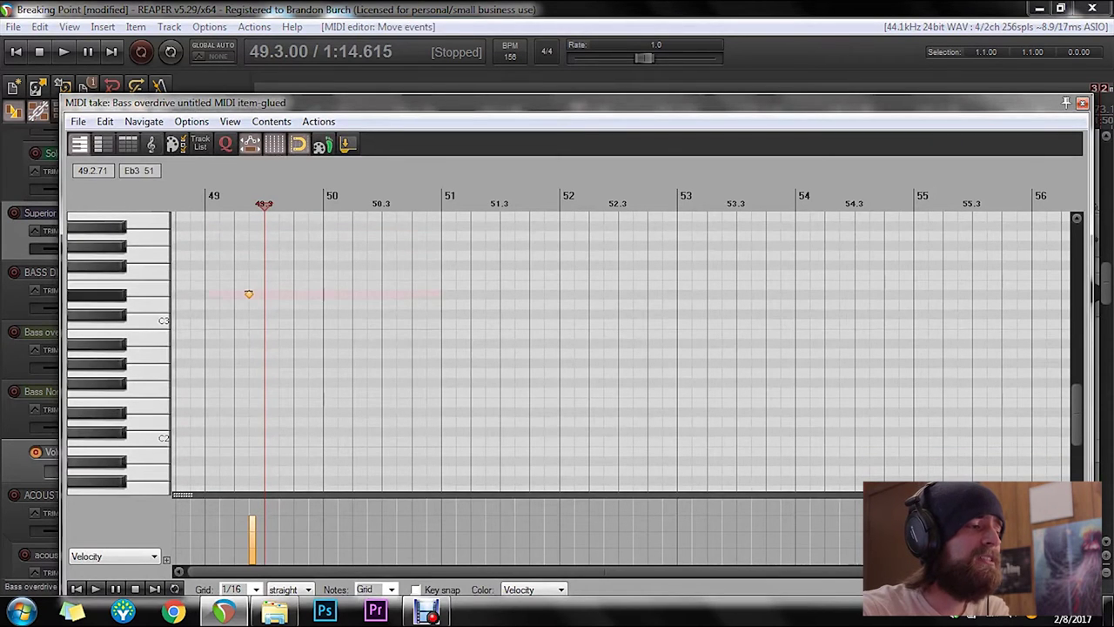
click(271, 303)
click(294, 333)
click(330, 293)
click(366, 322)
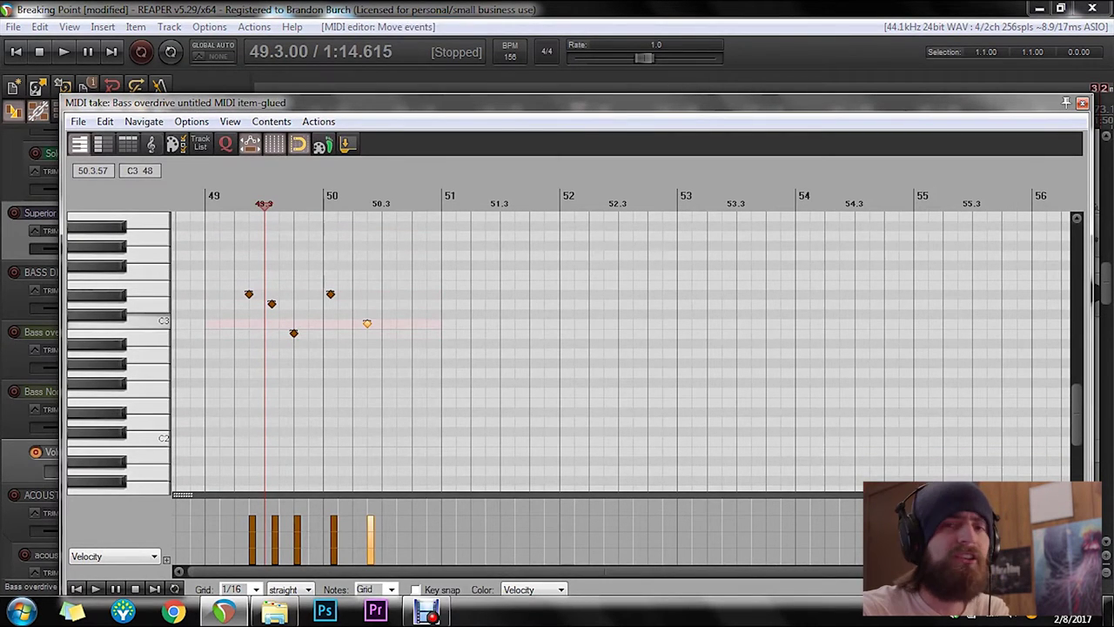
drag(398, 268, 235, 343)
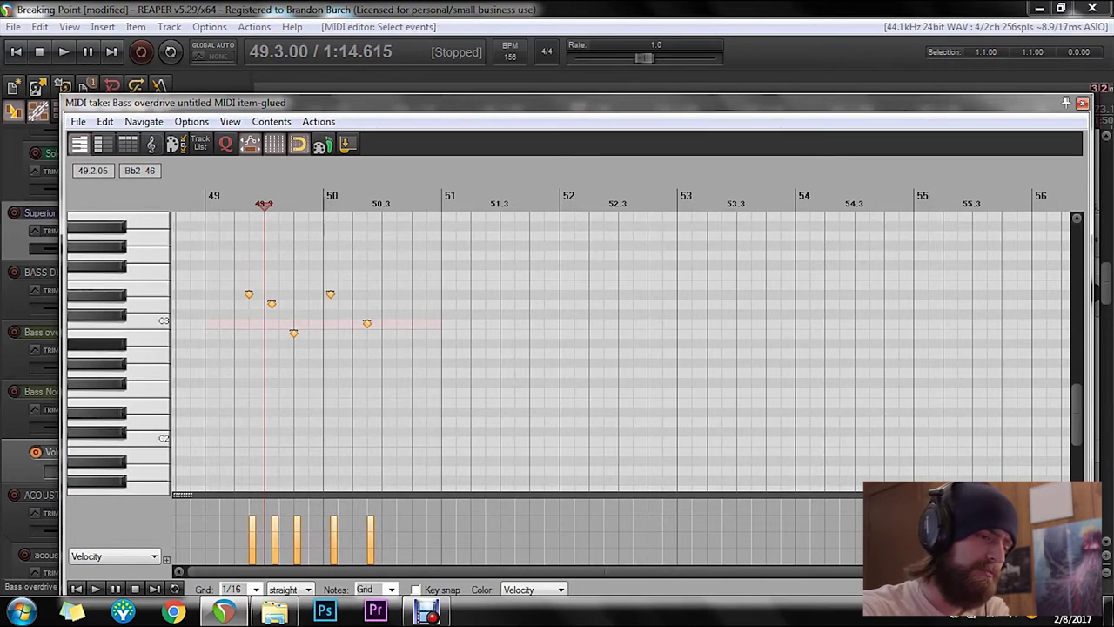
key(Delete)
Step: Set the piano roll to draw notes as Triangles (drum mode)
click(230, 121)
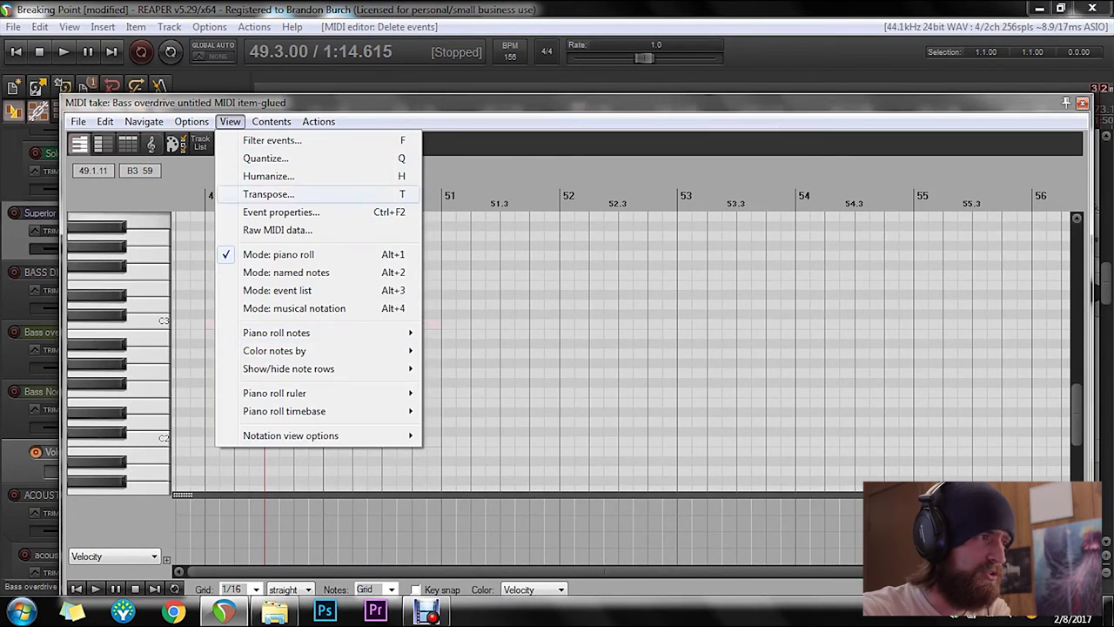
mouse_move(276, 333)
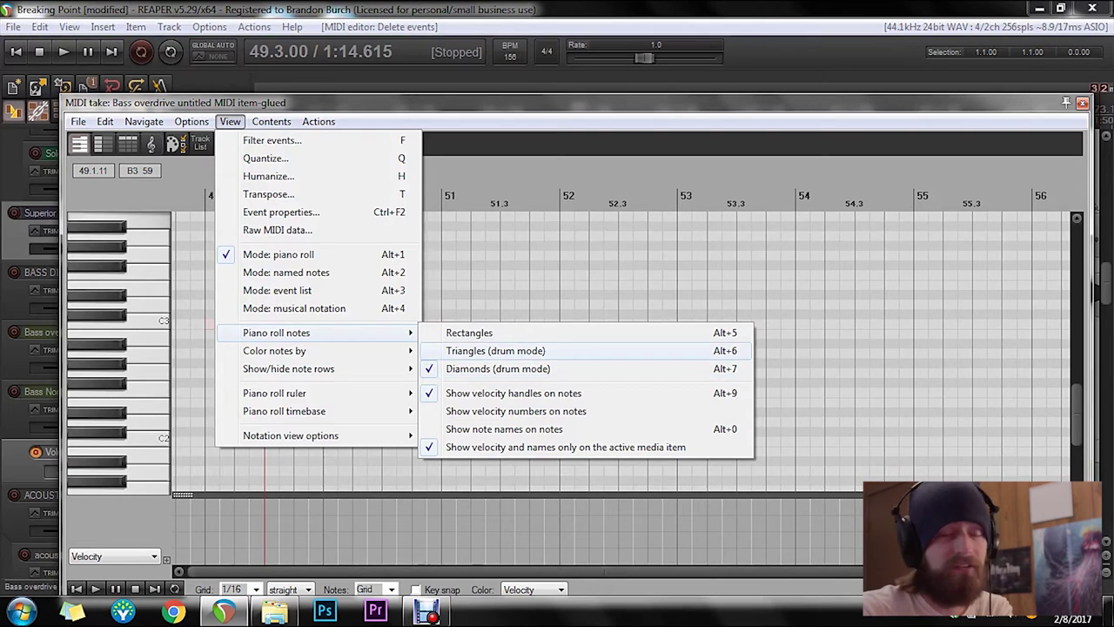
click(496, 350)
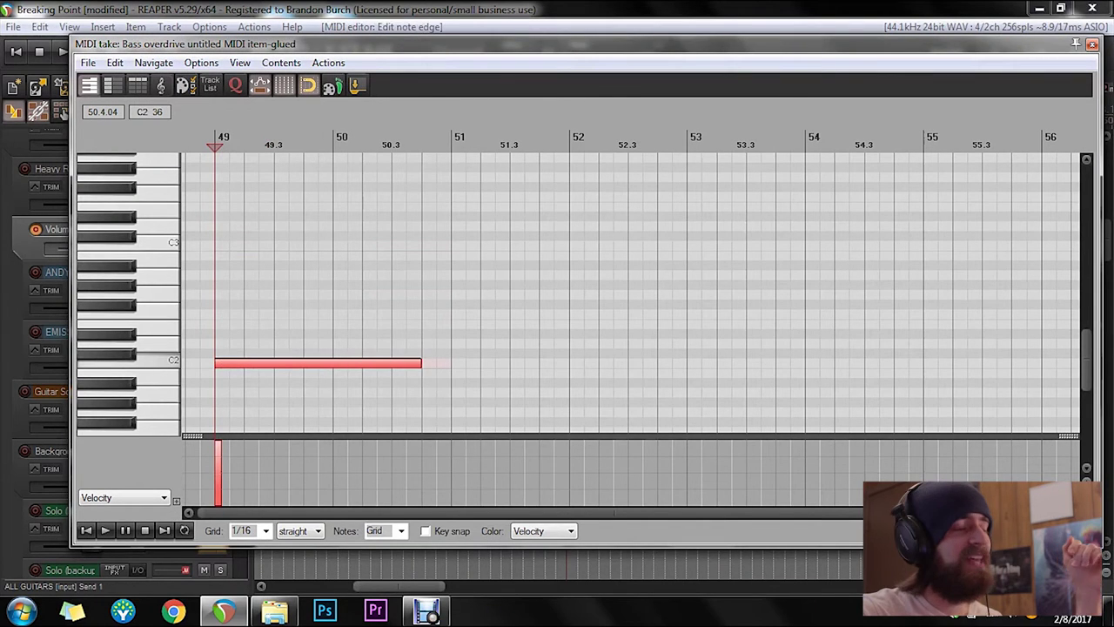
Step: Play the long rectangular C2 note from 49.1.00 twice, and delete it
key(space)
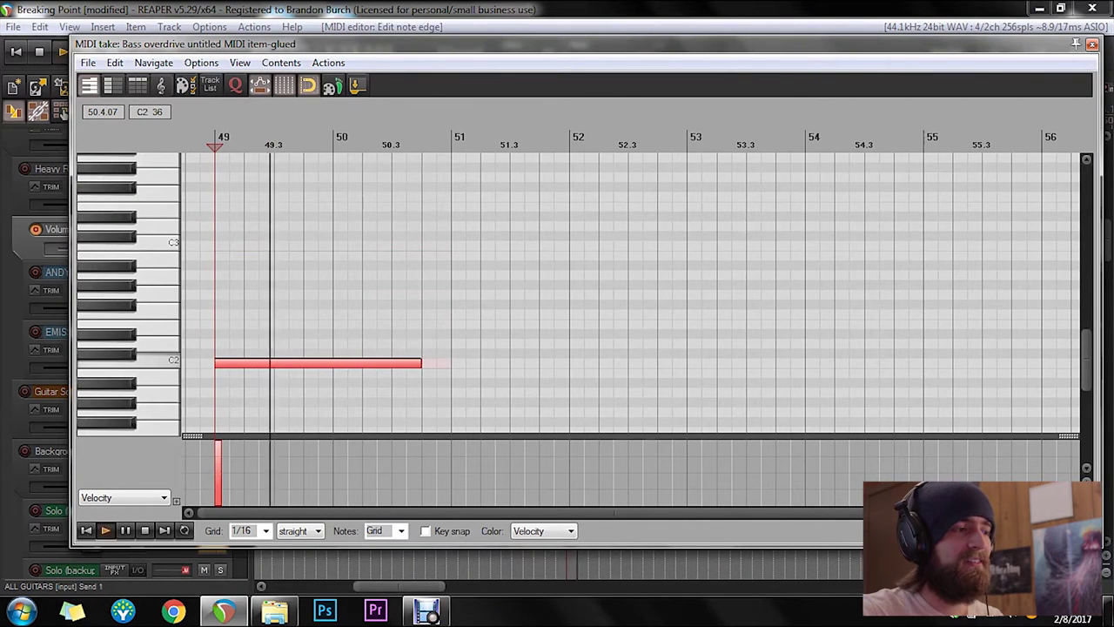
key(space)
key(space)
key(space)
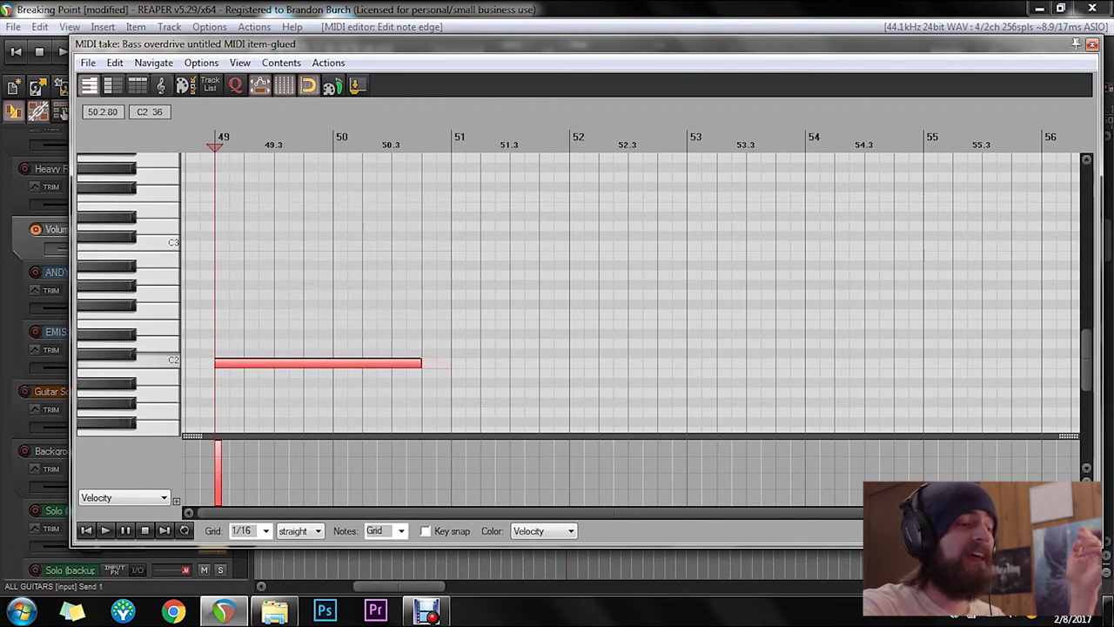
key(Delete)
Step: Switch the piano roll note shape from Rectangles to Triangles (drum mode)
click(201, 62)
mouse_move(241, 63)
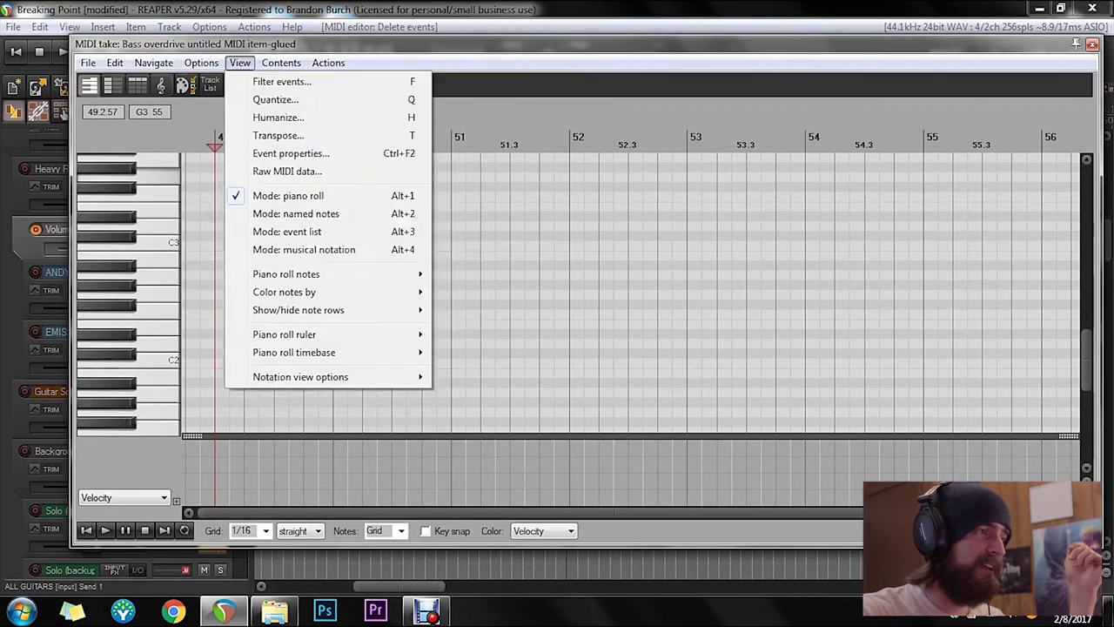
mouse_move(286, 273)
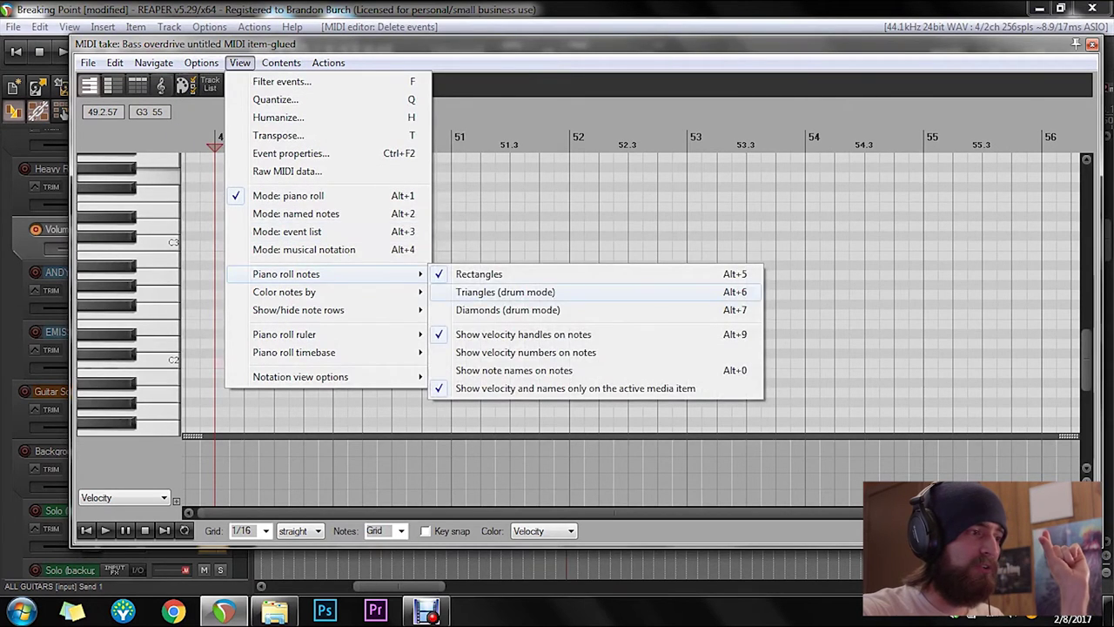
click(497, 288)
double_click(217, 363)
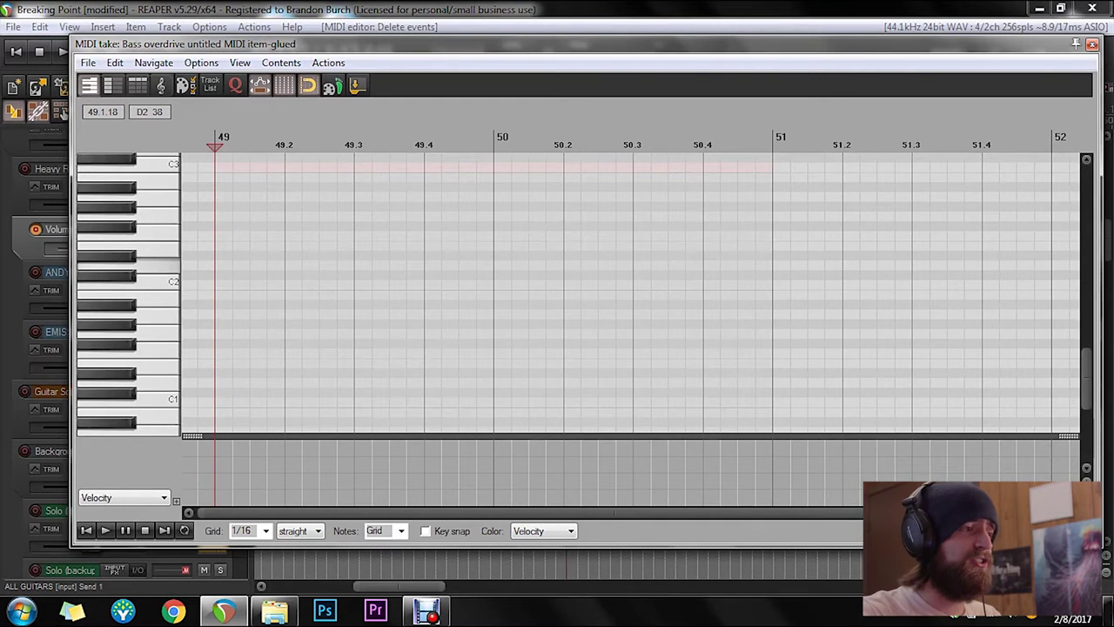
Step: Play the empty MIDI item from 49.1.00 and stop playback
key(space)
scroll(626, 293, down, 3)
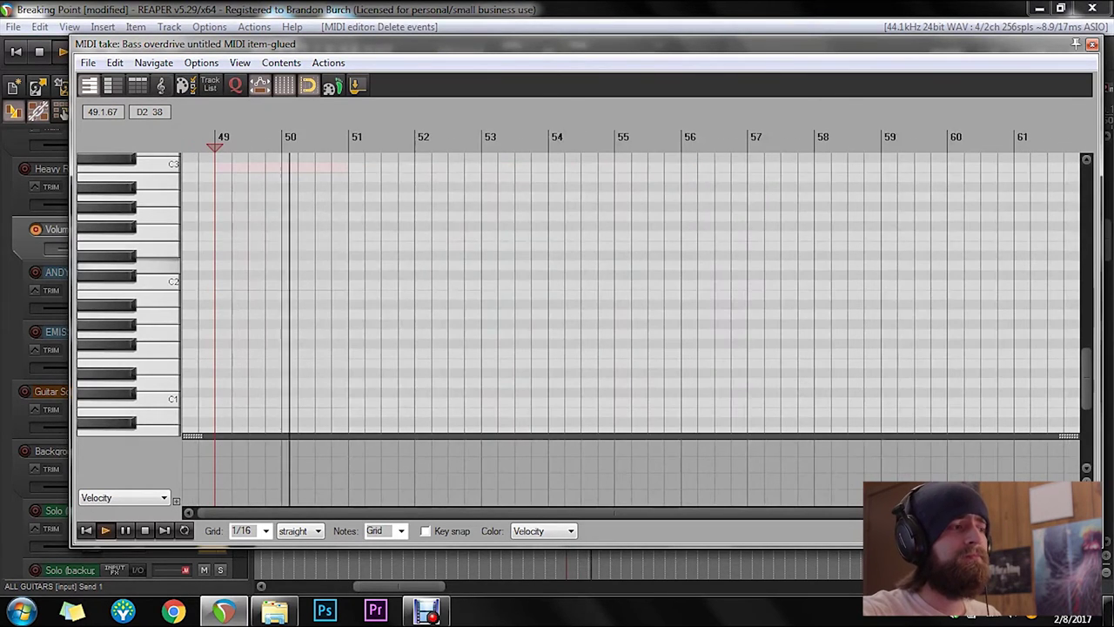
scroll(252, 277, up, 2)
key(space)
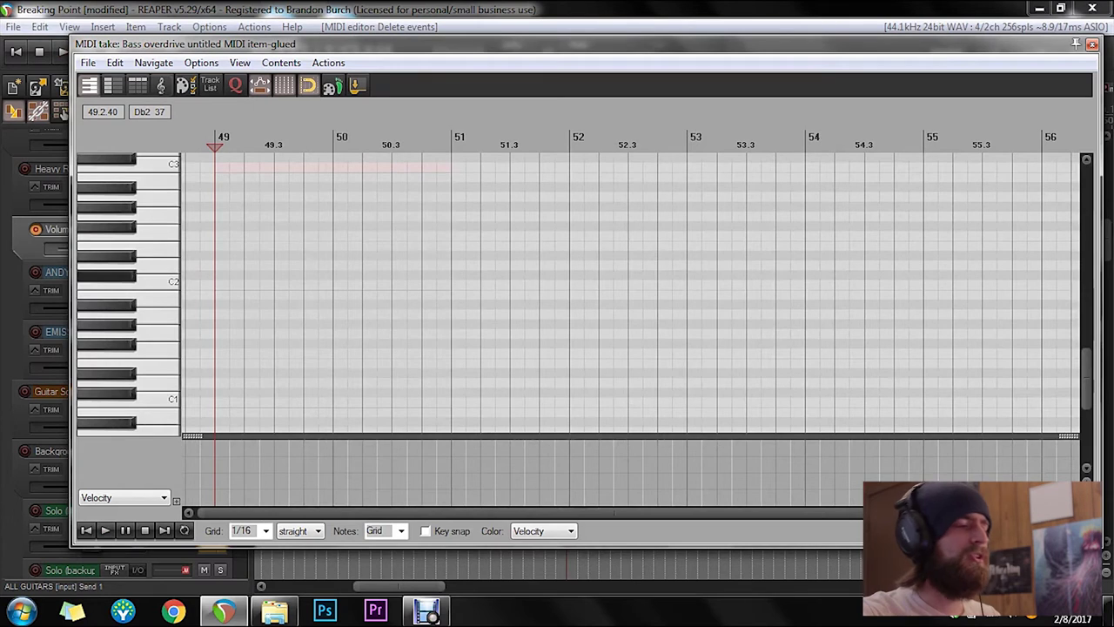
Step: Insert a C2 drum note at the very start of bar 49
scroll(261, 279, up, 2)
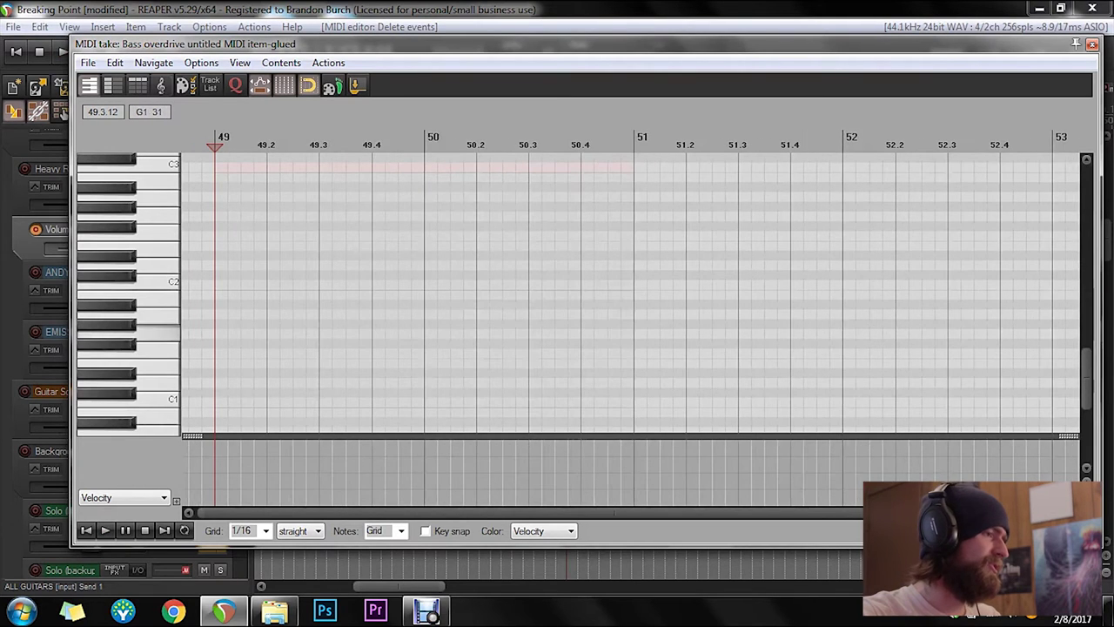
click(218, 283)
scroll(261, 287, up, 2)
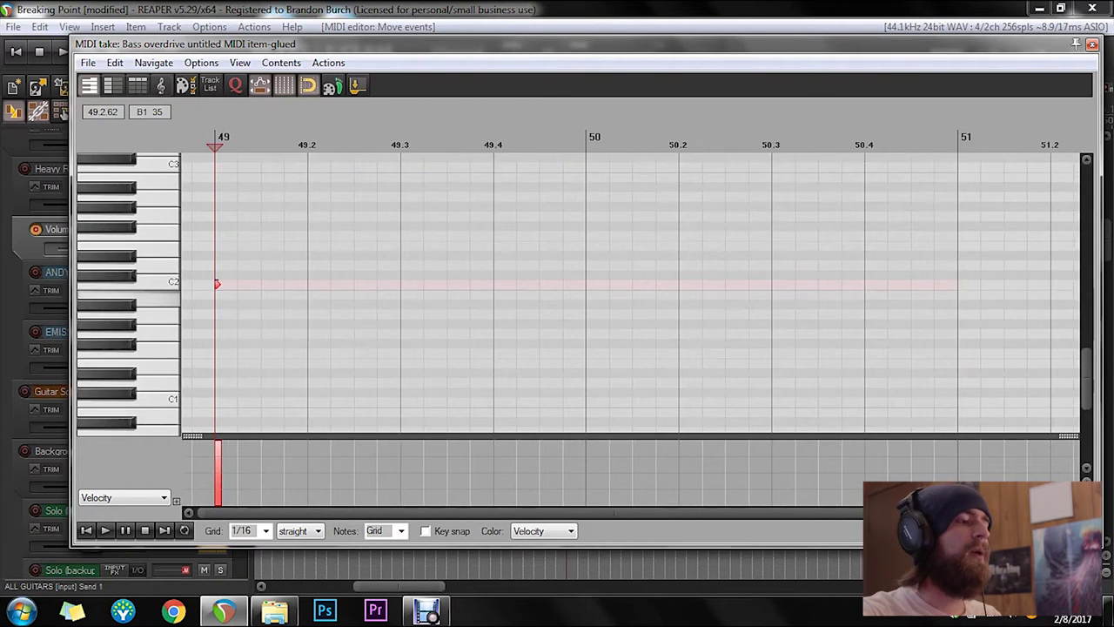
scroll(261, 287, down, 2)
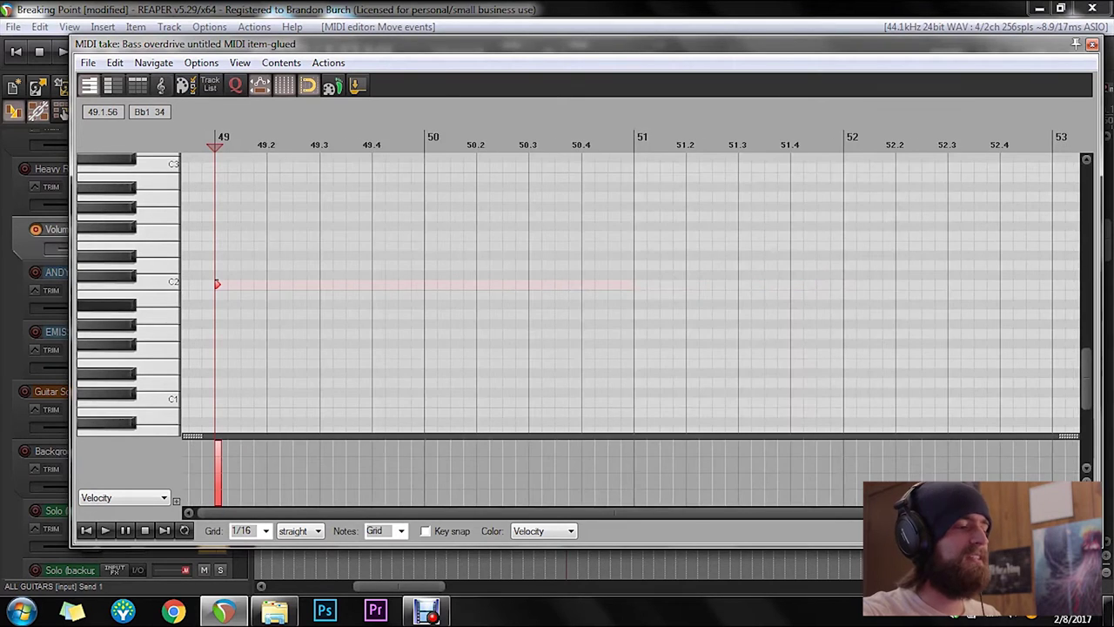
Step: Set the MIDI editor grid to 1/8, trying 1/4 along the way
click(248, 531)
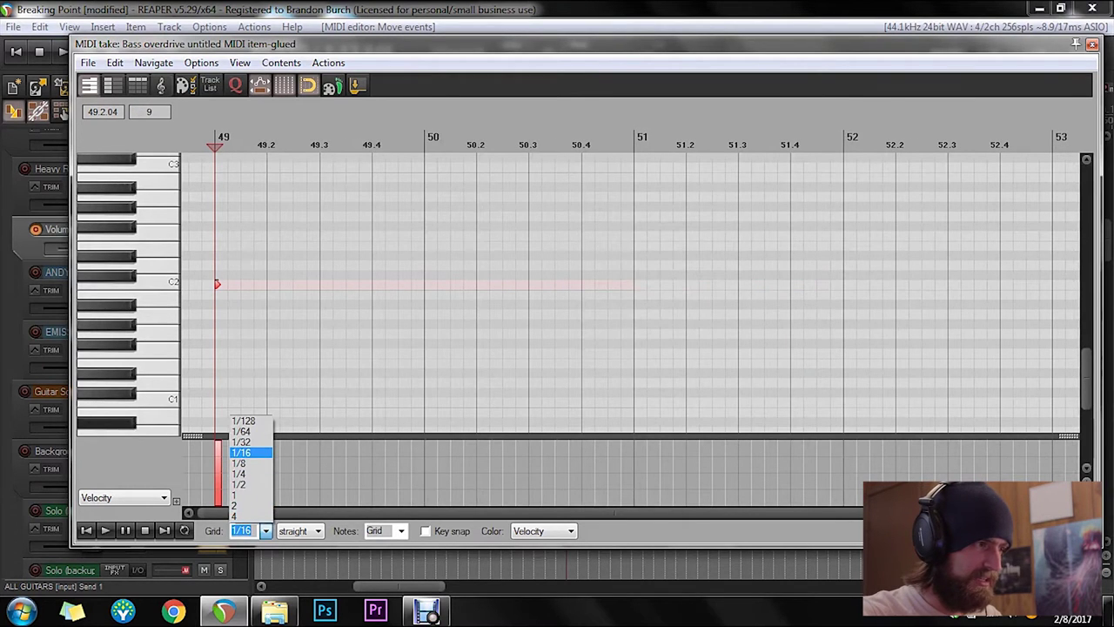
click(246, 442)
scroll(245, 531, down, 4)
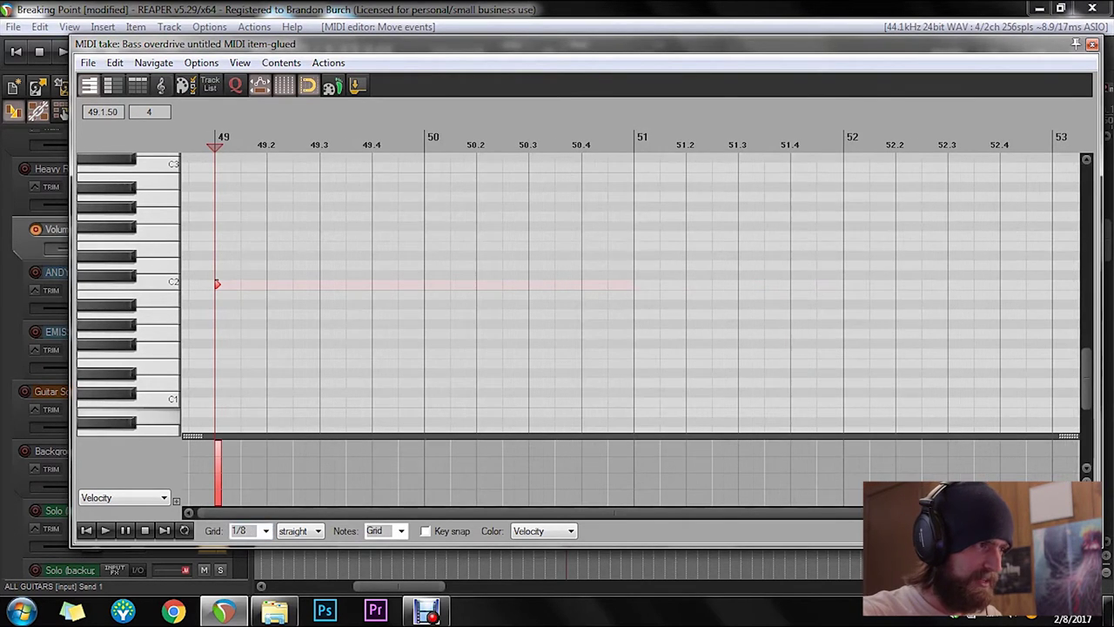
scroll(245, 531, up, 2)
key(Down)
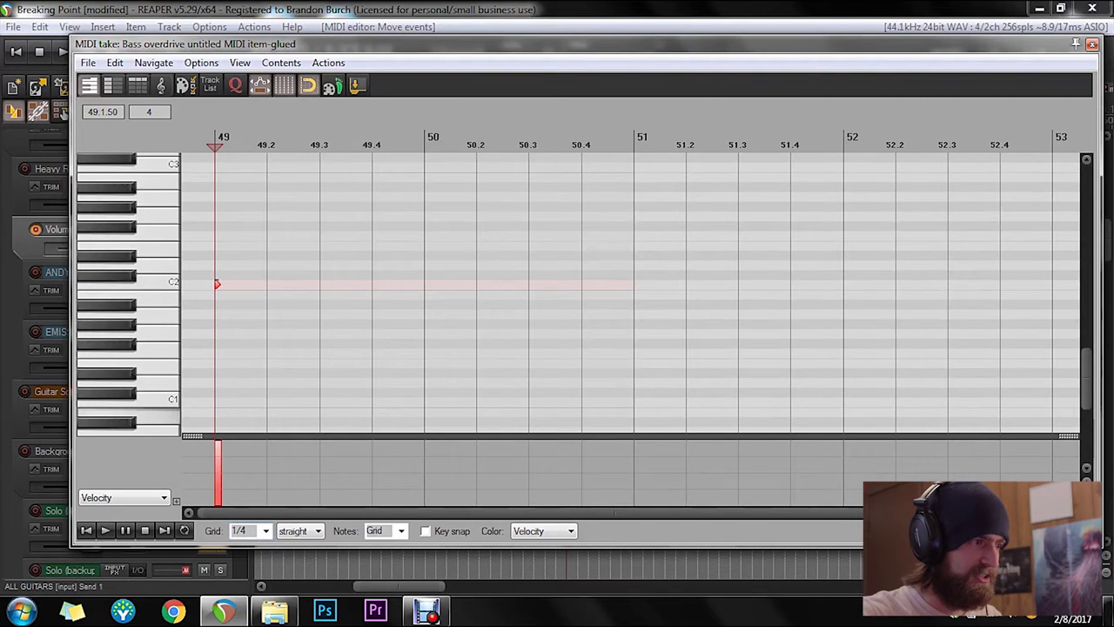
scroll(245, 531, up, 1)
scroll(267, 334, up, 1)
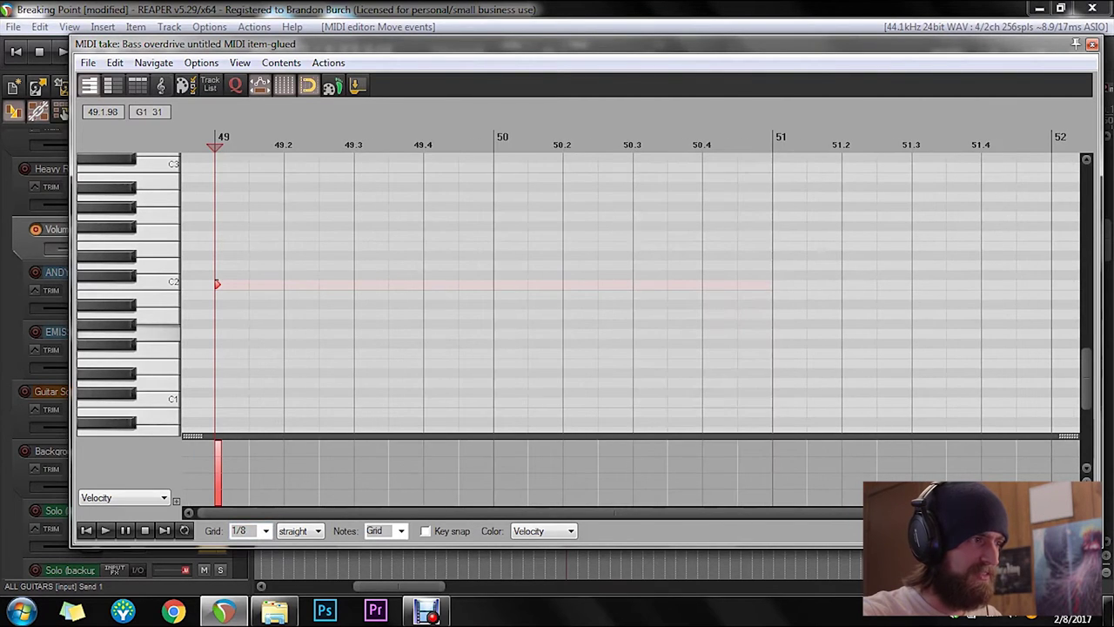
scroll(156, 331, up, 1)
Step: Add C2 notes on every following eighth note to fill the rest of bar 49
click(265, 283)
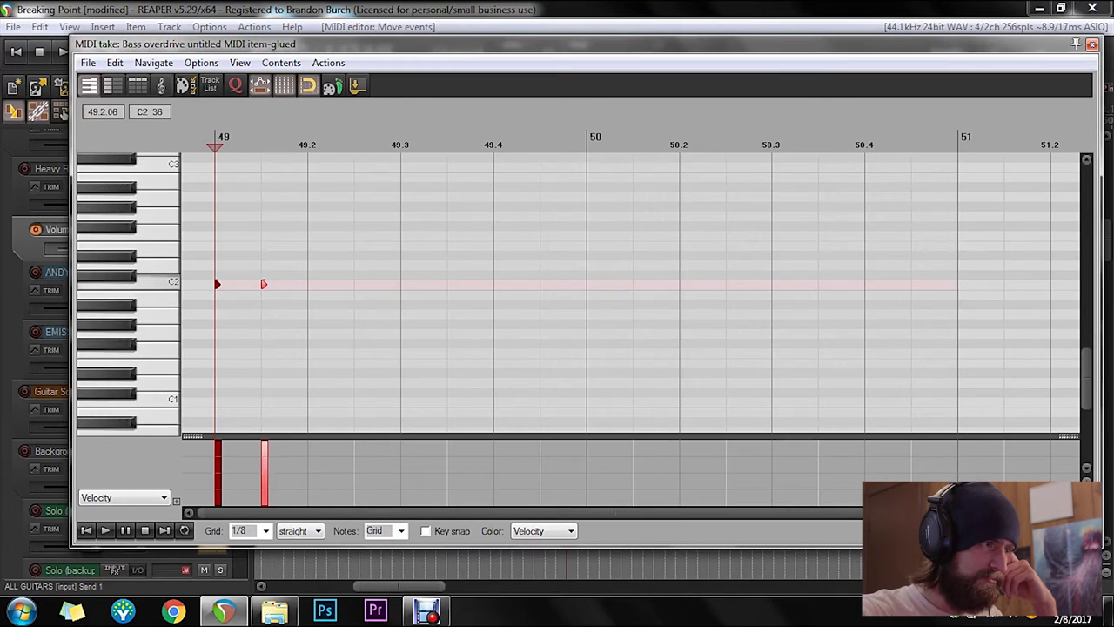
click(311, 283)
click(357, 284)
click(403, 283)
click(450, 284)
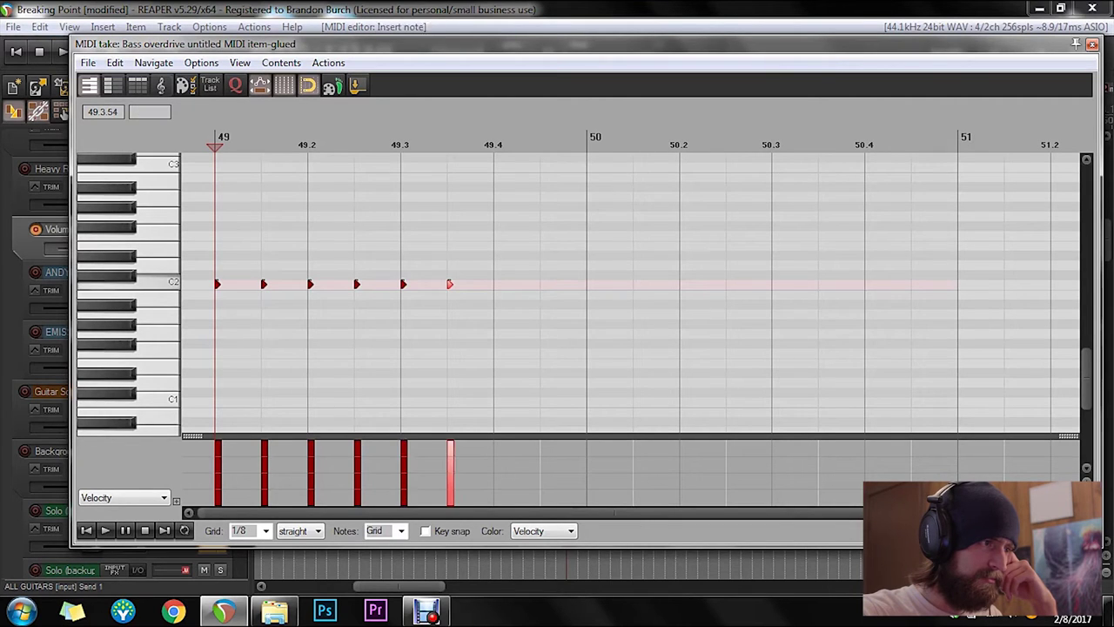
click(496, 284)
click(542, 284)
click(590, 283)
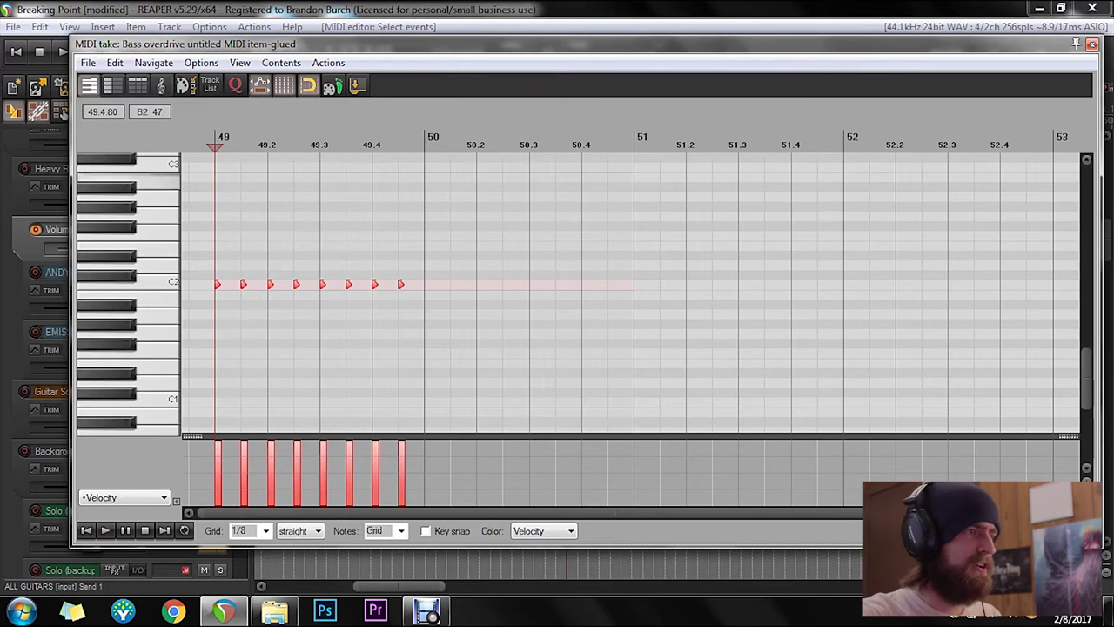
Step: Paste the bar of C2 notes at the start of bar 50 and play the two-bar pattern from 49.1.00
click(426, 147)
key(ctrl+v)
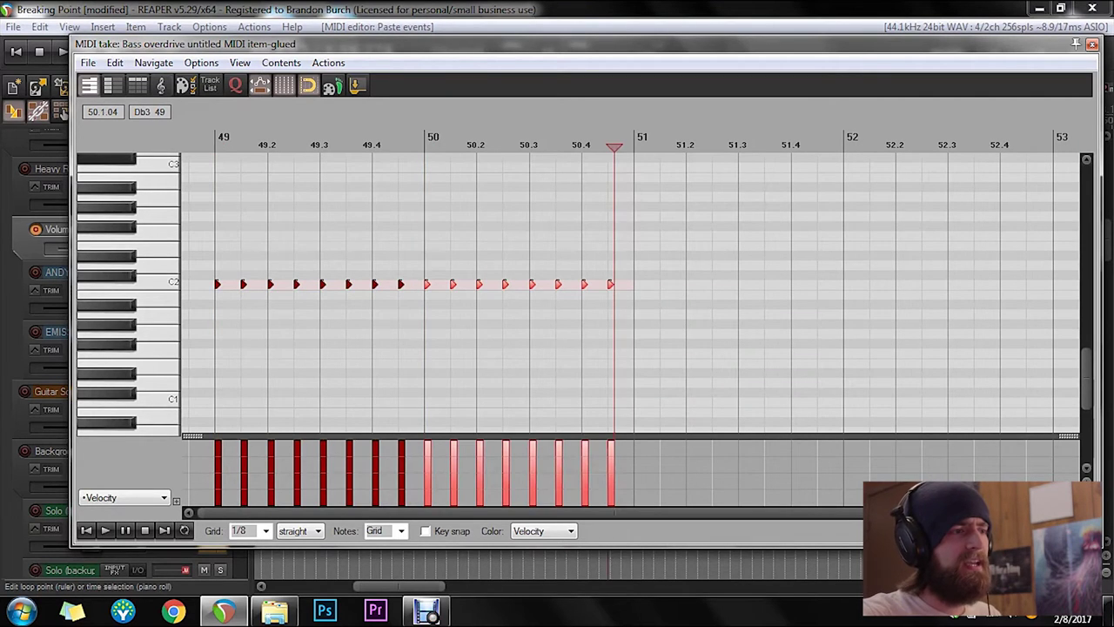
click(216, 148)
key(space)
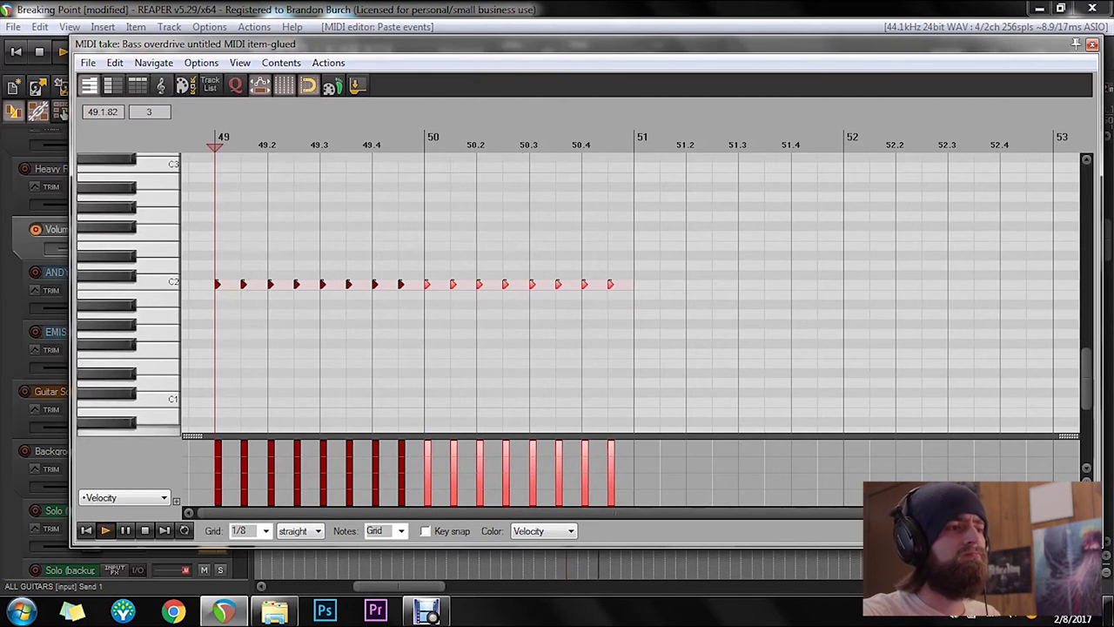
key(space)
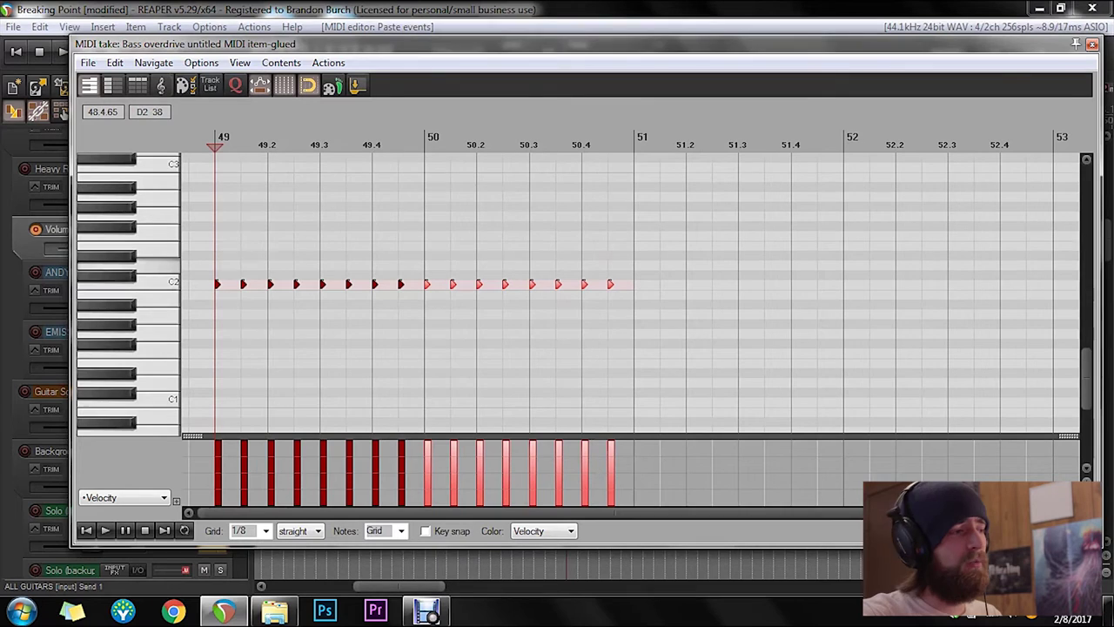
key(space)
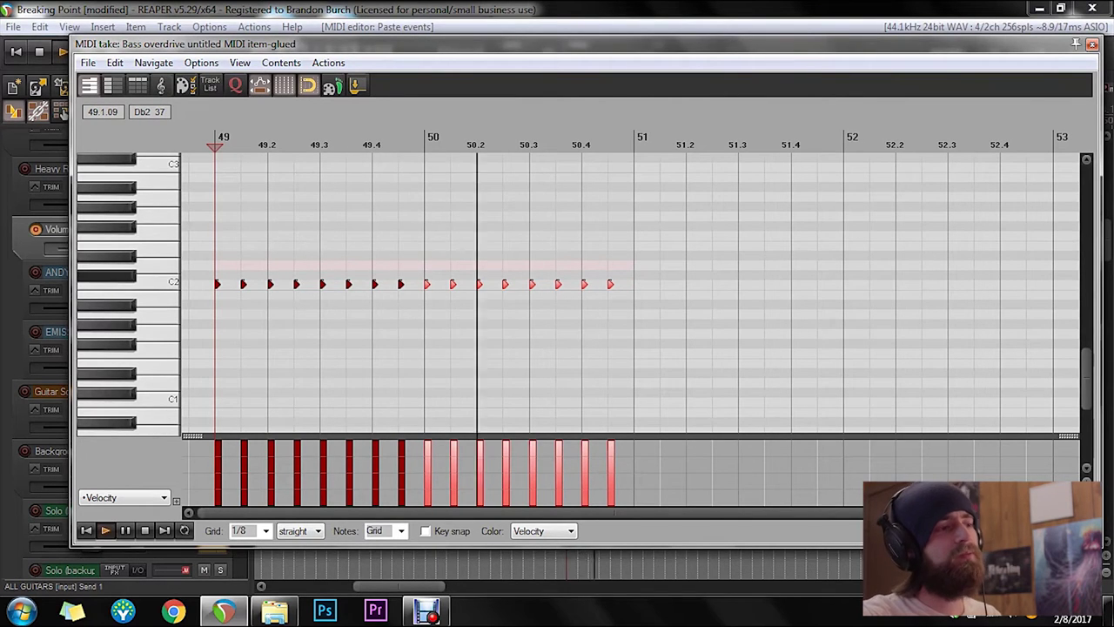
key(space)
Step: Add D2 notes on 50.3 and 49.3, and play the pattern from 49.1.00
click(533, 265)
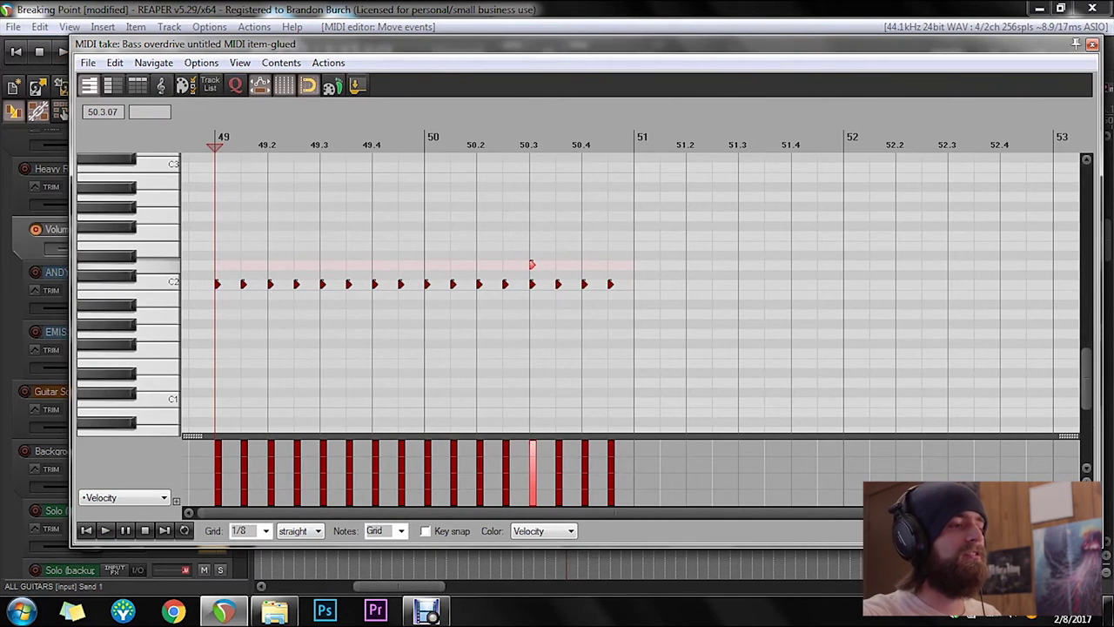
click(323, 264)
key(space)
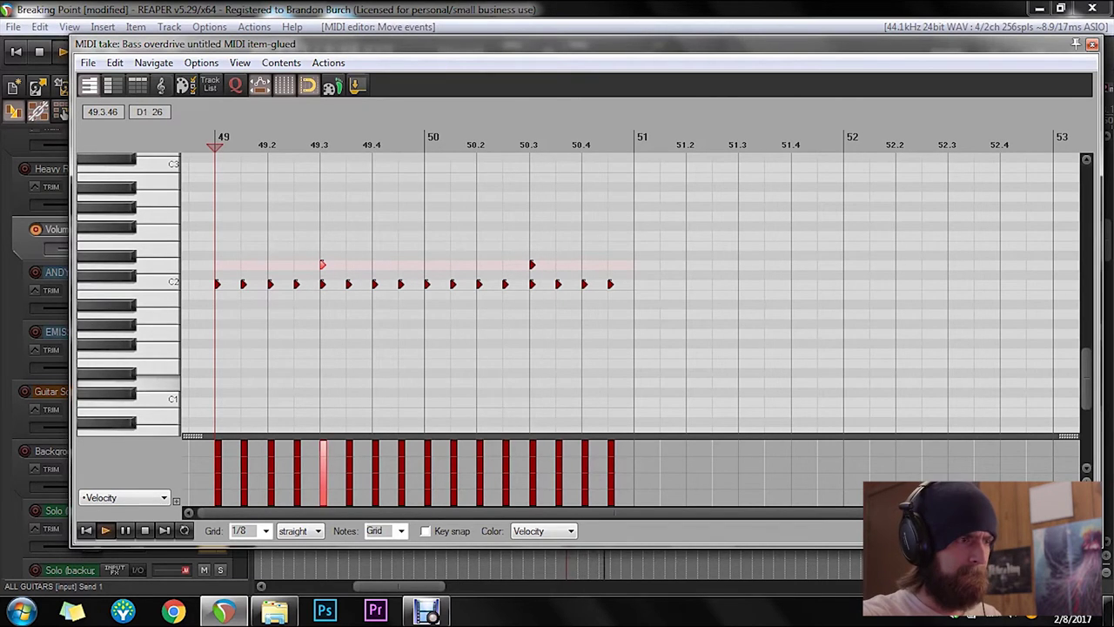
key(space)
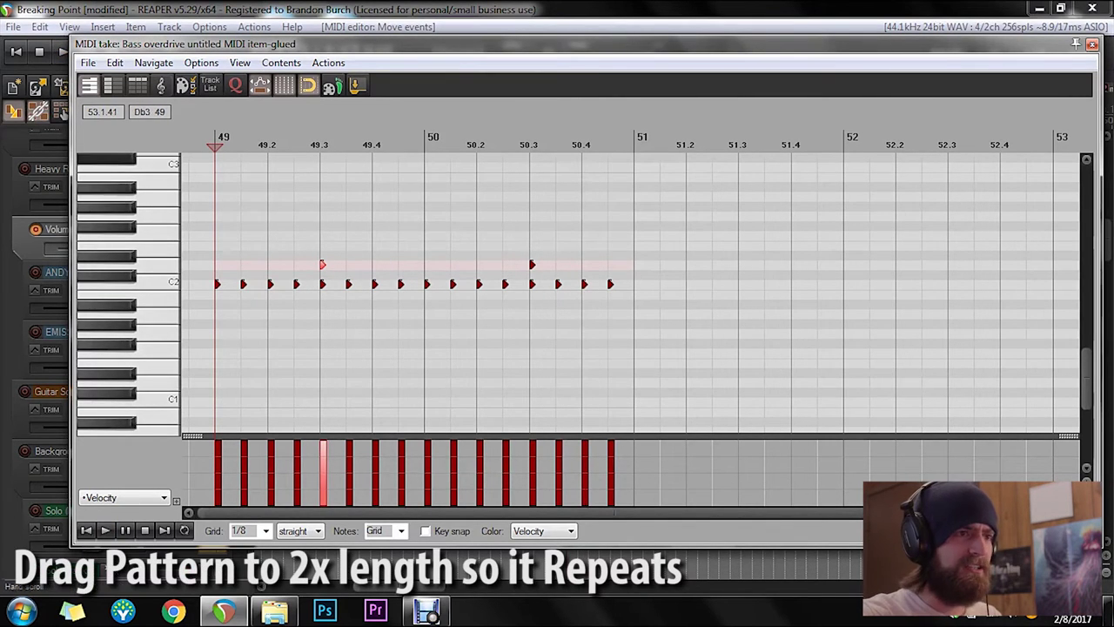
Step: Extend the drum MIDI item to twice its length, ending at bar 53, glue it and reopen it in the MIDI editor
click(1092, 44)
scroll(674, 348, down, 10)
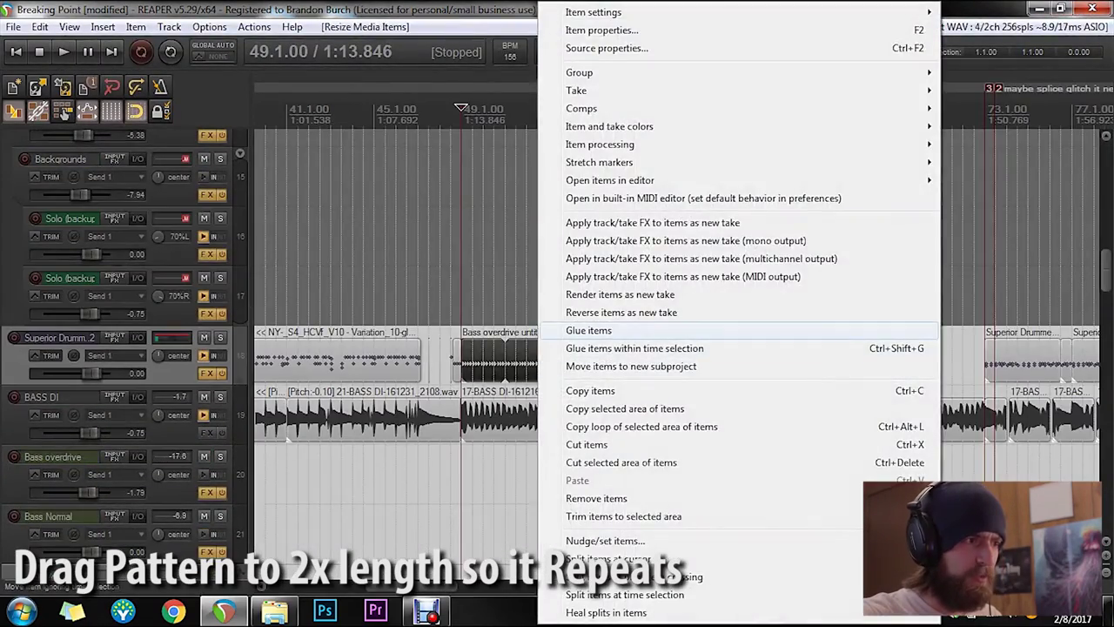
click(588, 330)
double_click(504, 359)
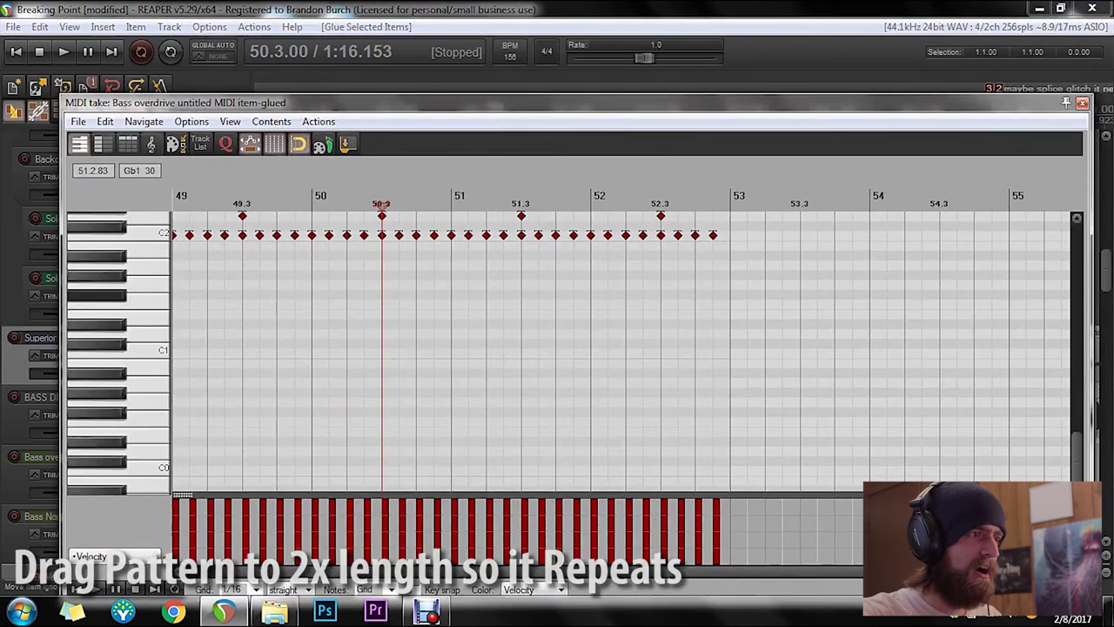
Step: Add a D2 note at velocity 127 on 52.1.00 and play the pattern from 51.1.50
scroll(150, 374, up, 5)
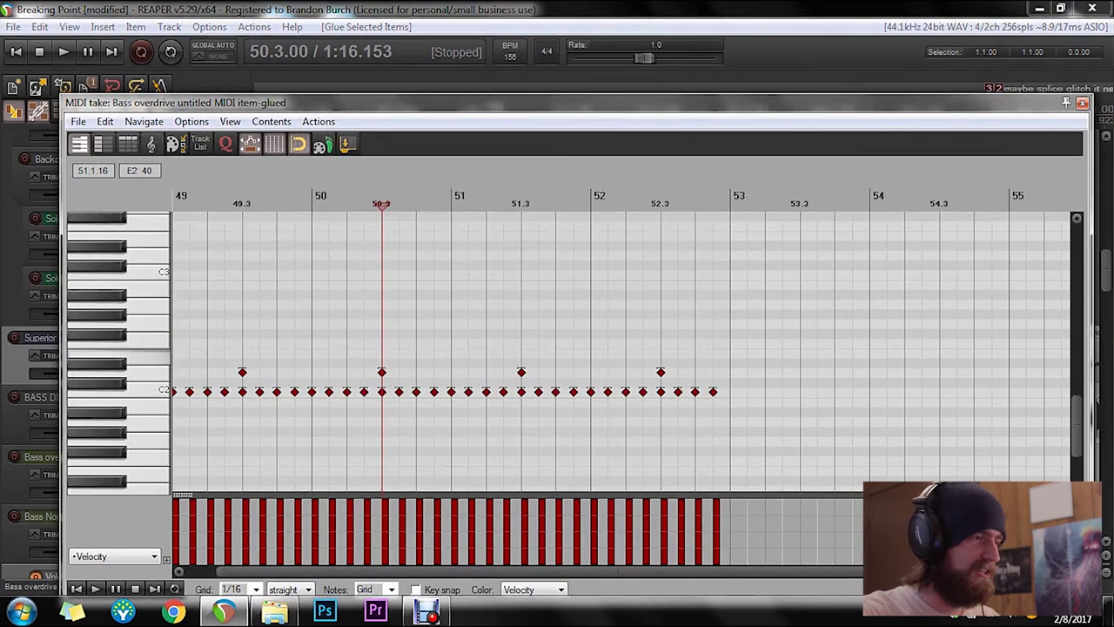
scroll(457, 354, down, 3)
scroll(574, 351, down, 1)
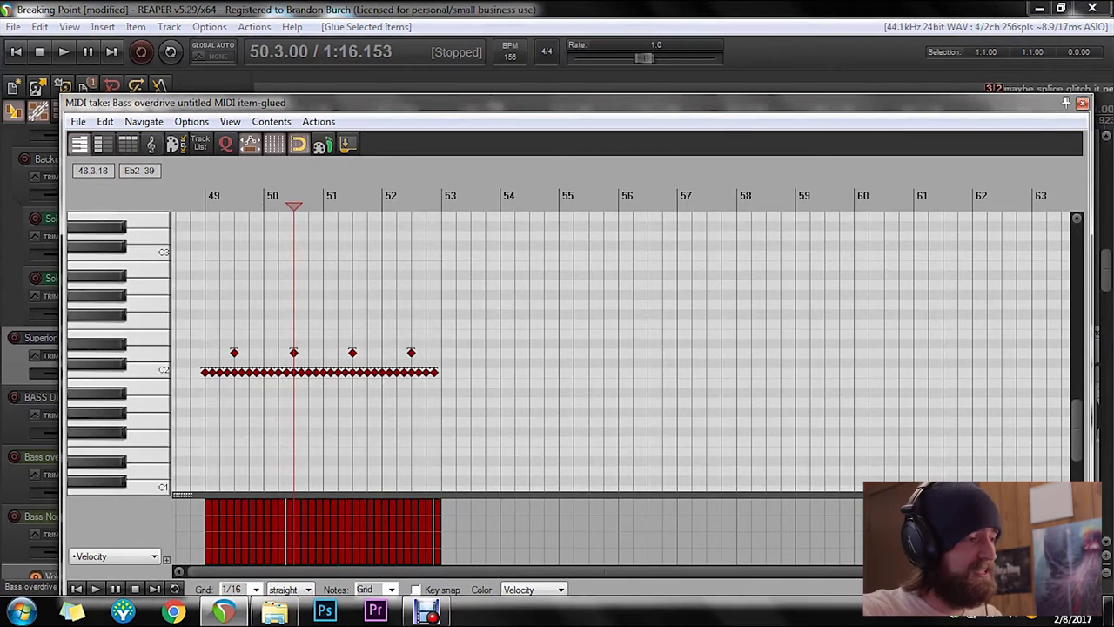
scroll(574, 352, down, 1)
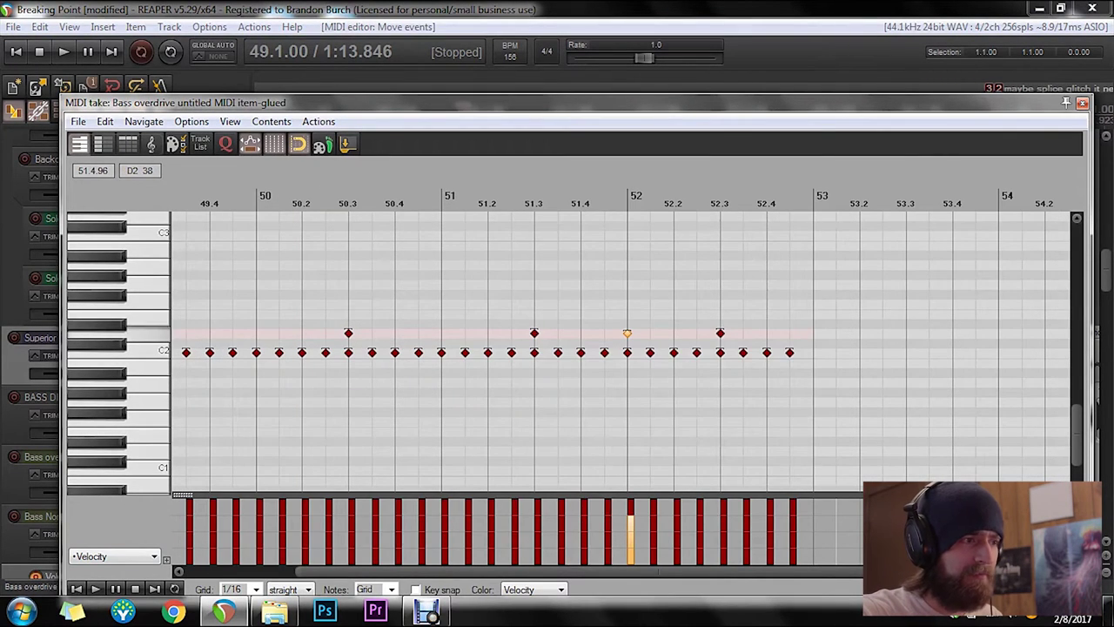
scroll(626, 334, up, 5)
click(462, 205)
key(space)
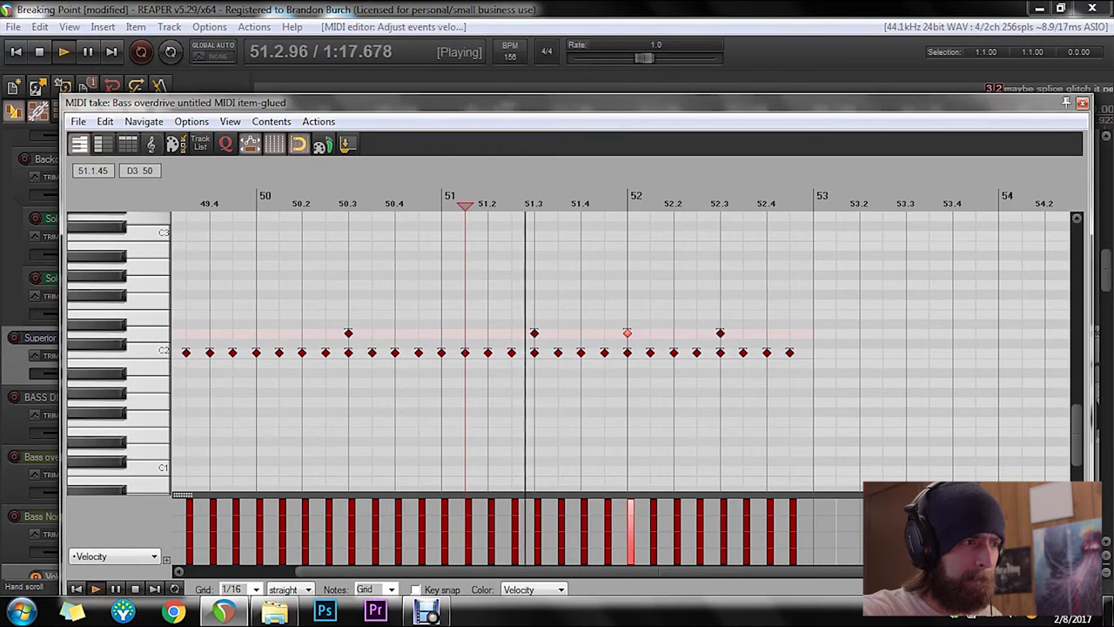
key(space)
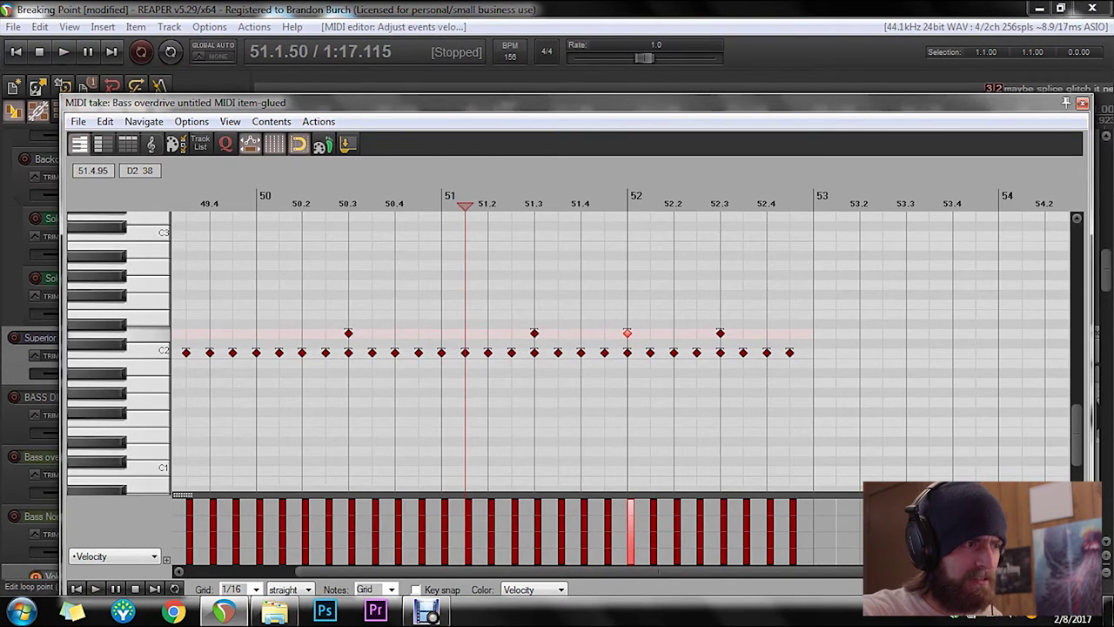
Step: Move the D2 note at 52.1.00 an eighth note later to 52.1.50 and play the pattern from 51.3.00
drag(627, 334, 650, 333)
click(534, 206)
key(space)
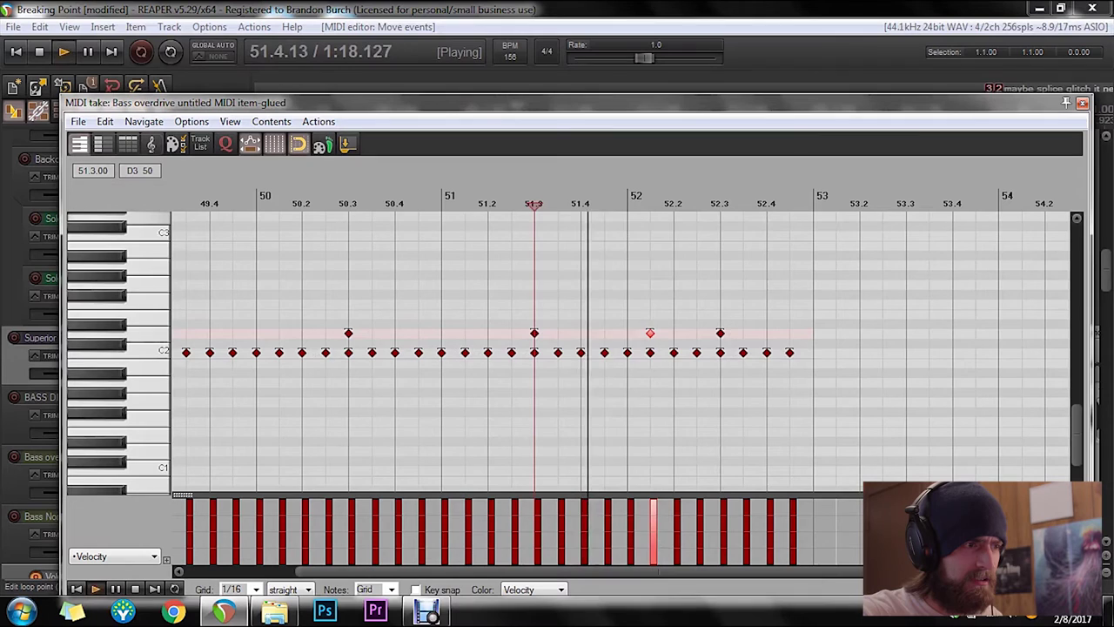
key(space)
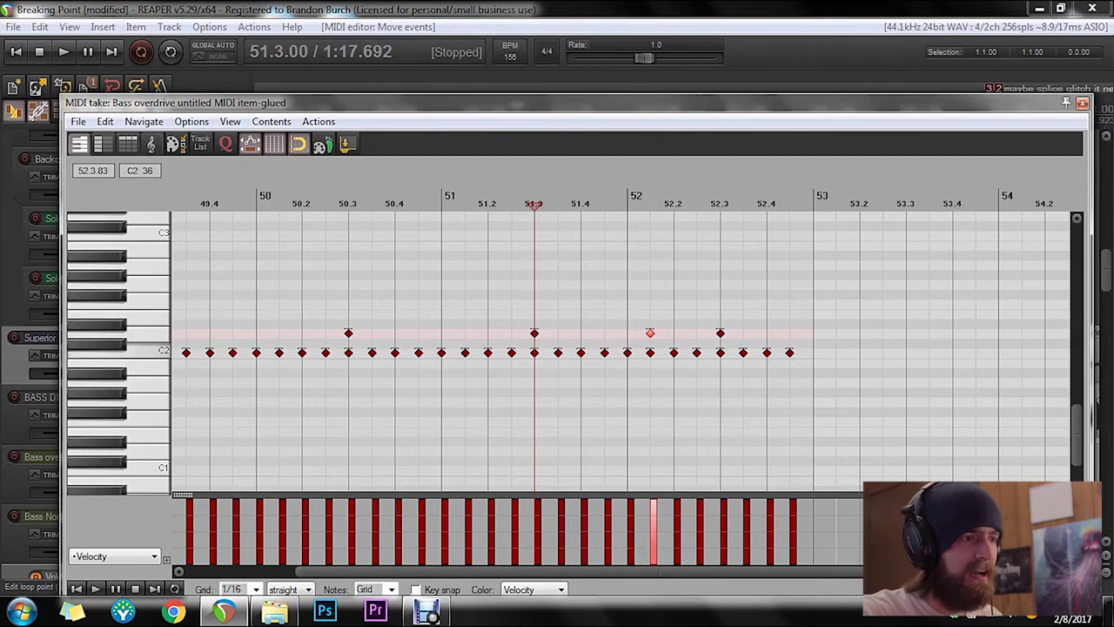
Step: Add D2 notes on 52.4.00 and 52.4.50, lower both to velocity 122 and reduce the first one slightly further
click(767, 334)
click(790, 334)
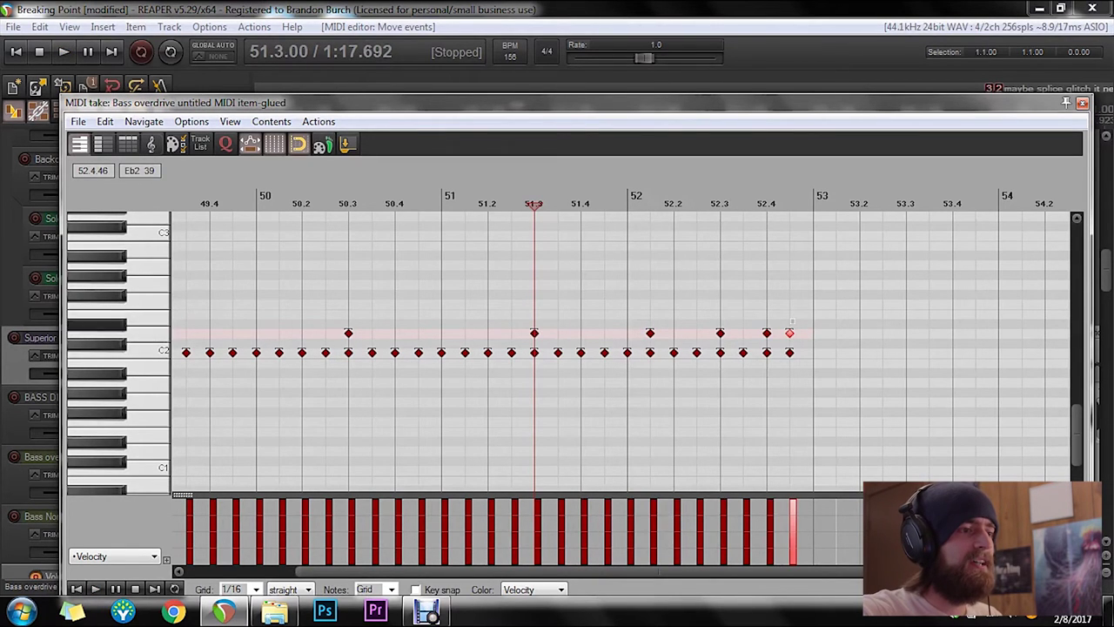
ctrl+click(767, 333)
drag(790, 330, 796, 334)
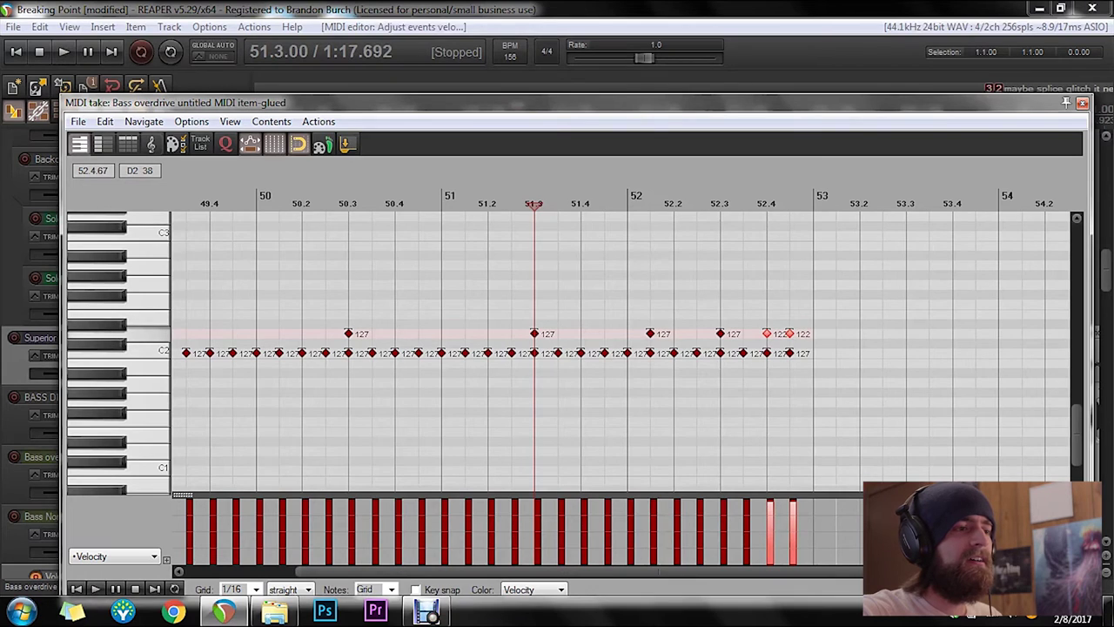
click(790, 334)
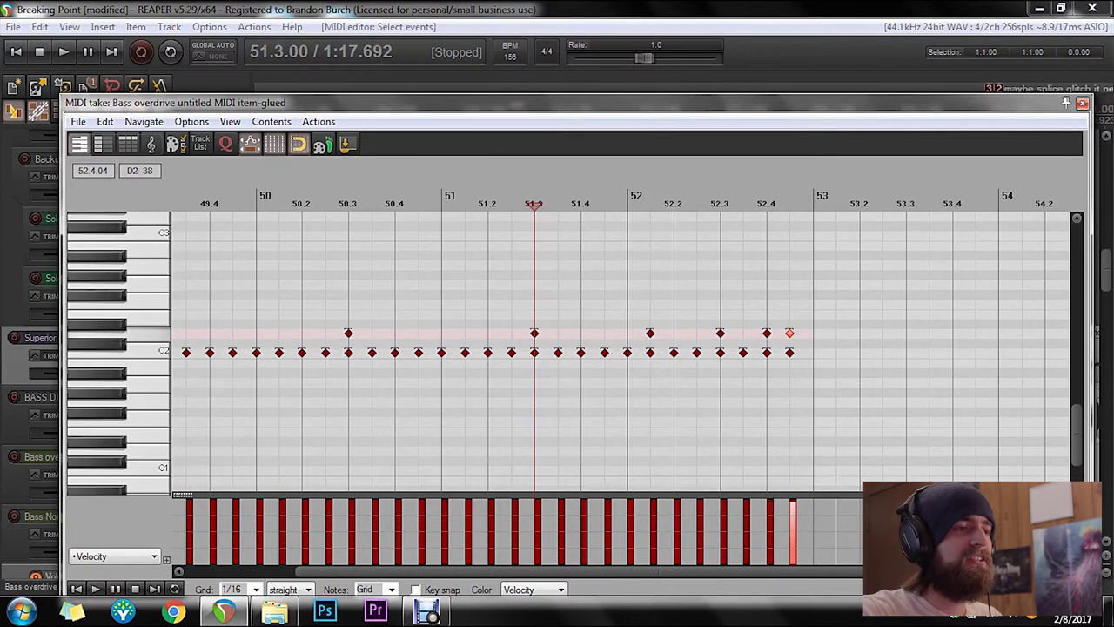
drag(768, 333, 767, 337)
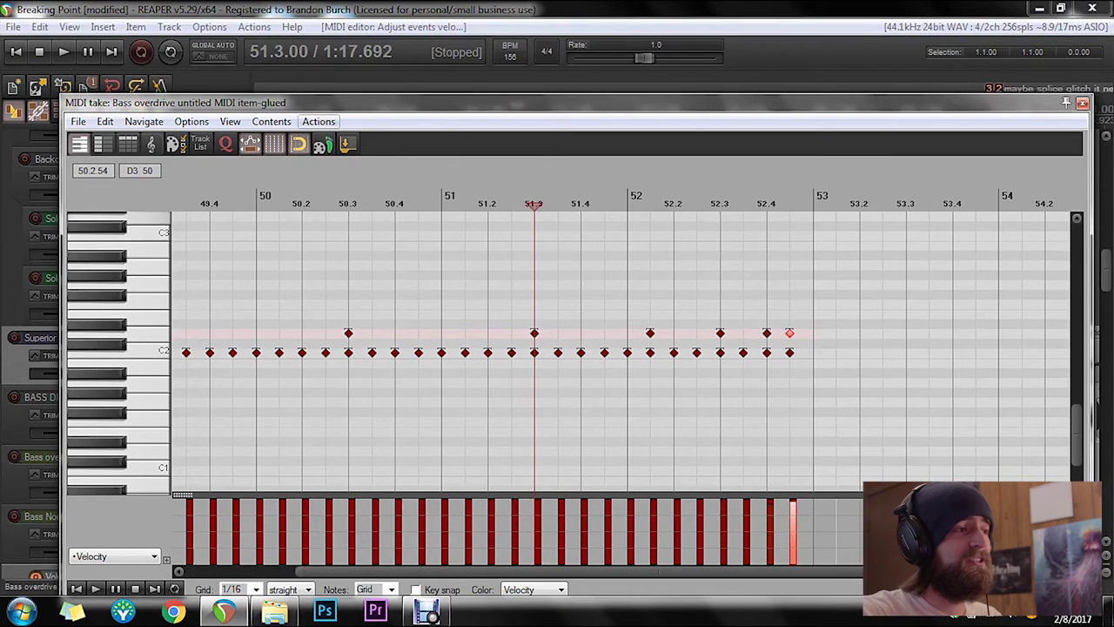
Step: Move the MIDI editor window up and play the four-bar pattern from 49.1.00
drag(335, 103, 315, 60)
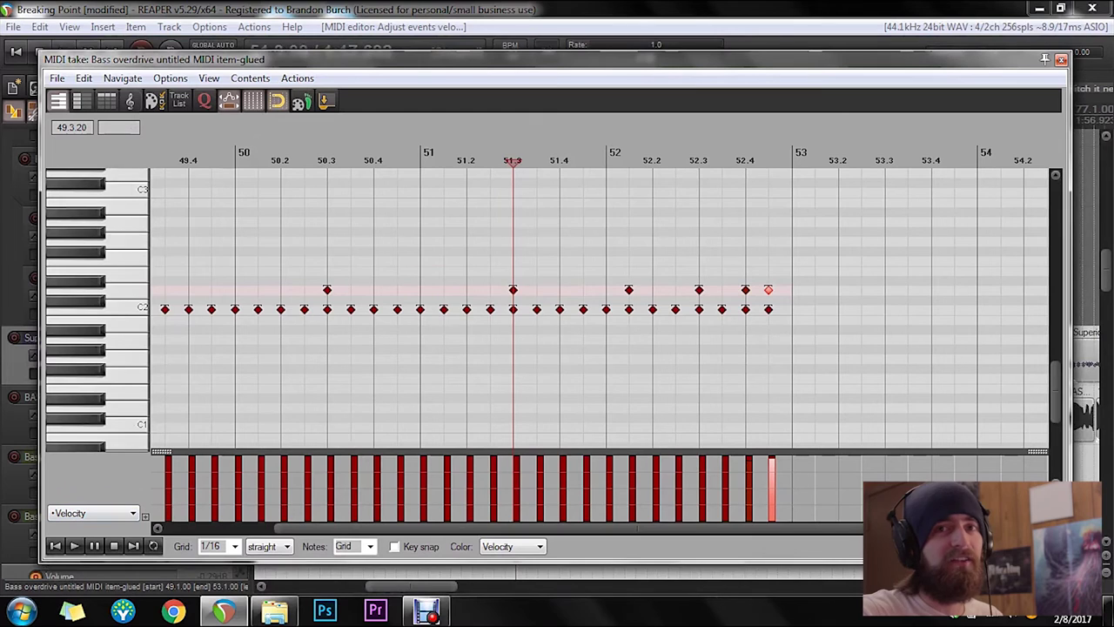
key(Home)
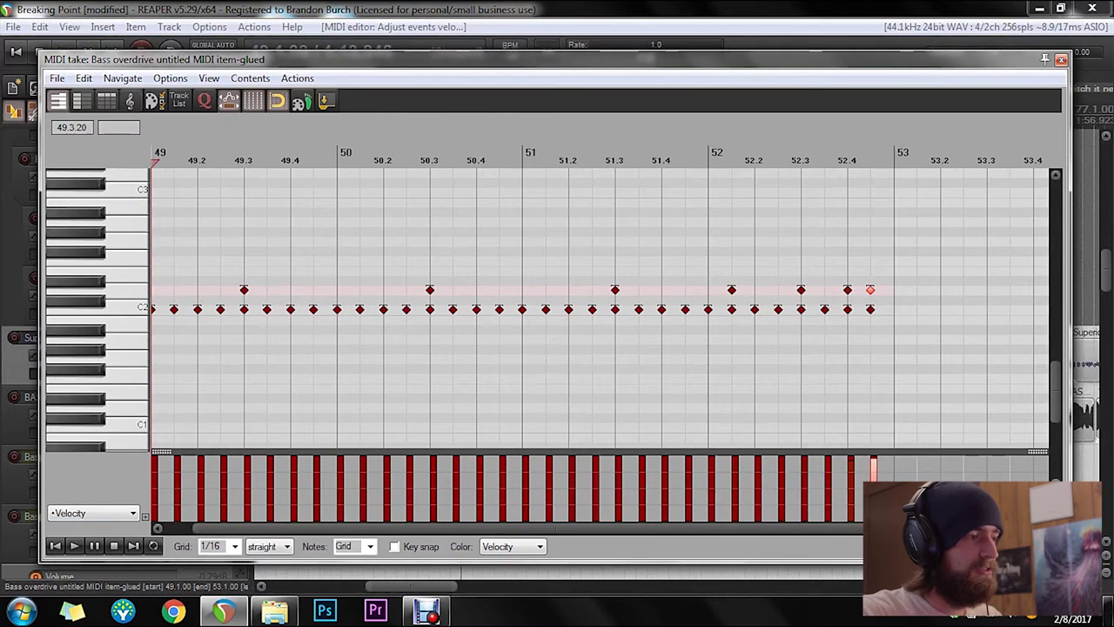
key(space)
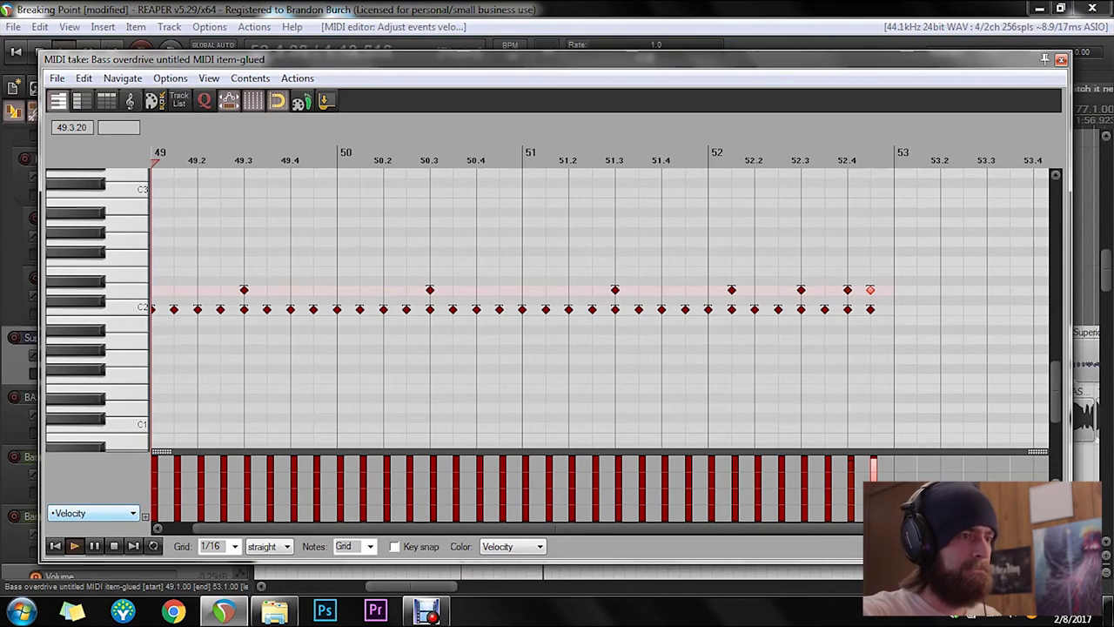
key(space)
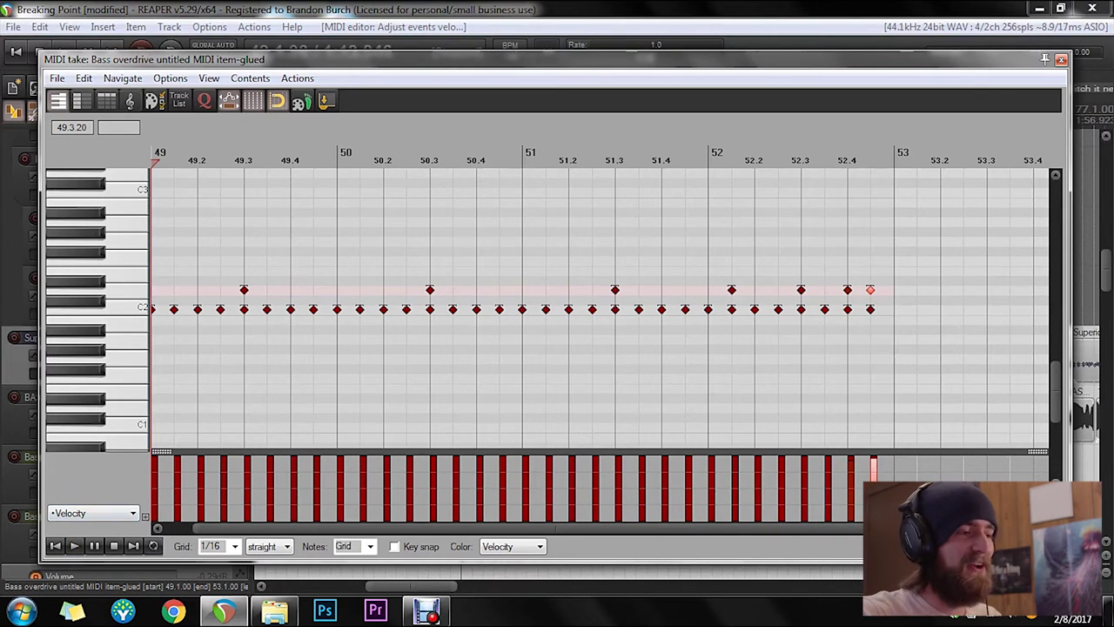
Step: Add an F1 note on 49.1.00, below the row of C2 notes
scroll(294, 341, down, 4)
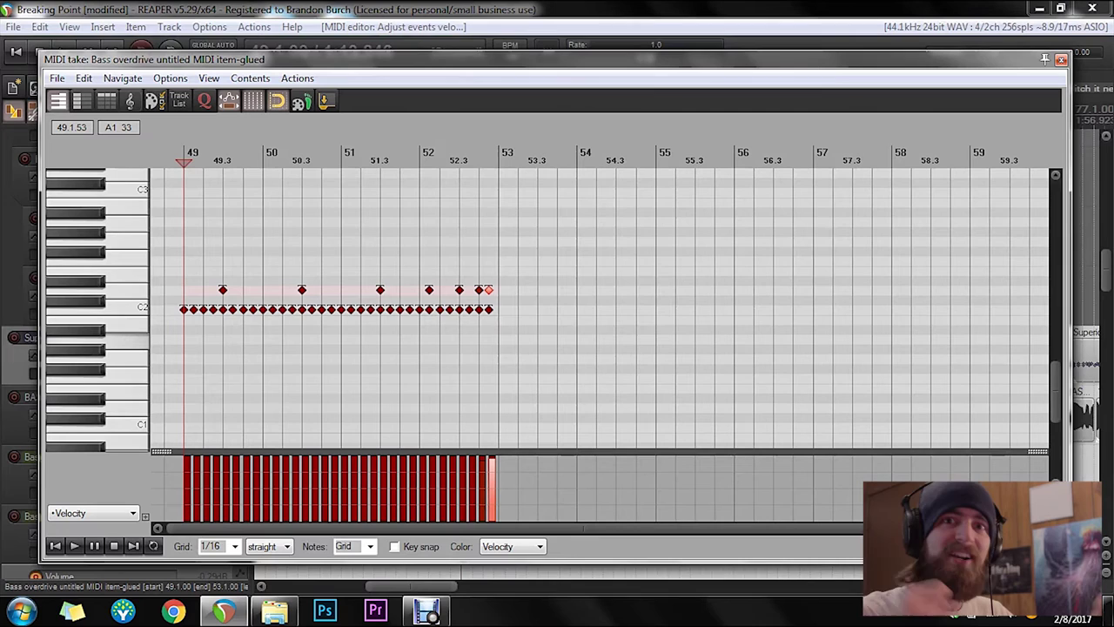
scroll(600, 309, down, 3)
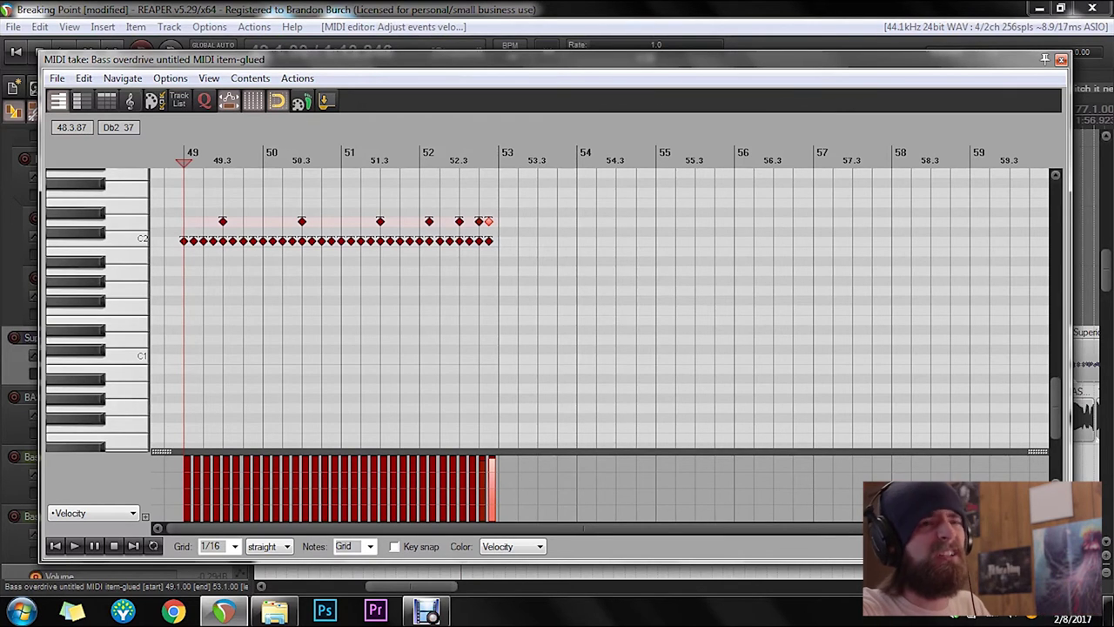
scroll(601, 309, down, 2)
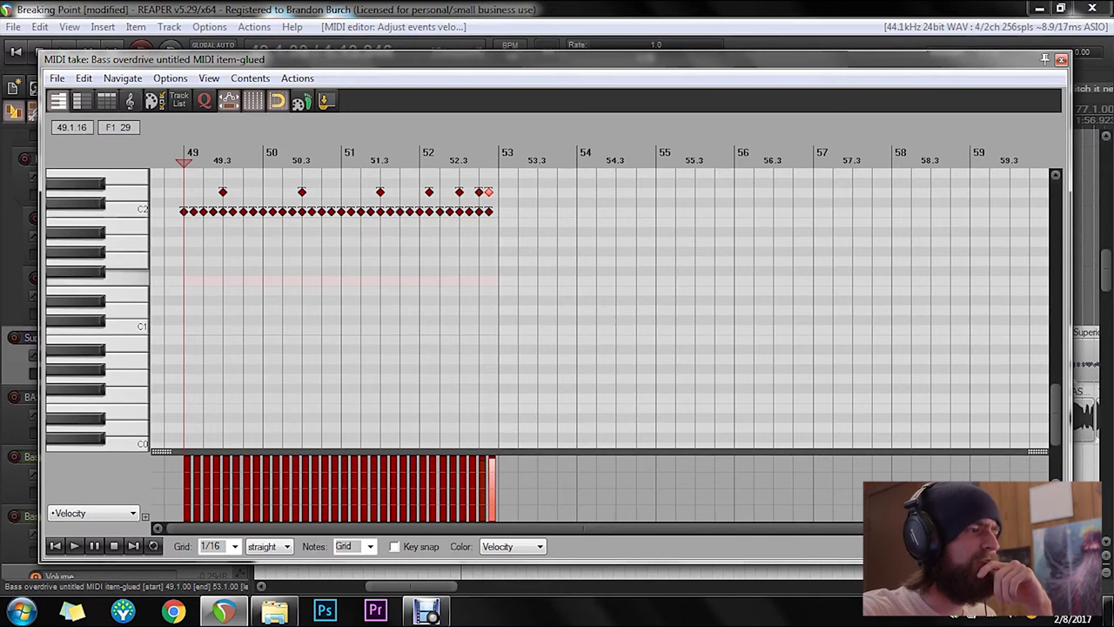
click(183, 279)
click(185, 279)
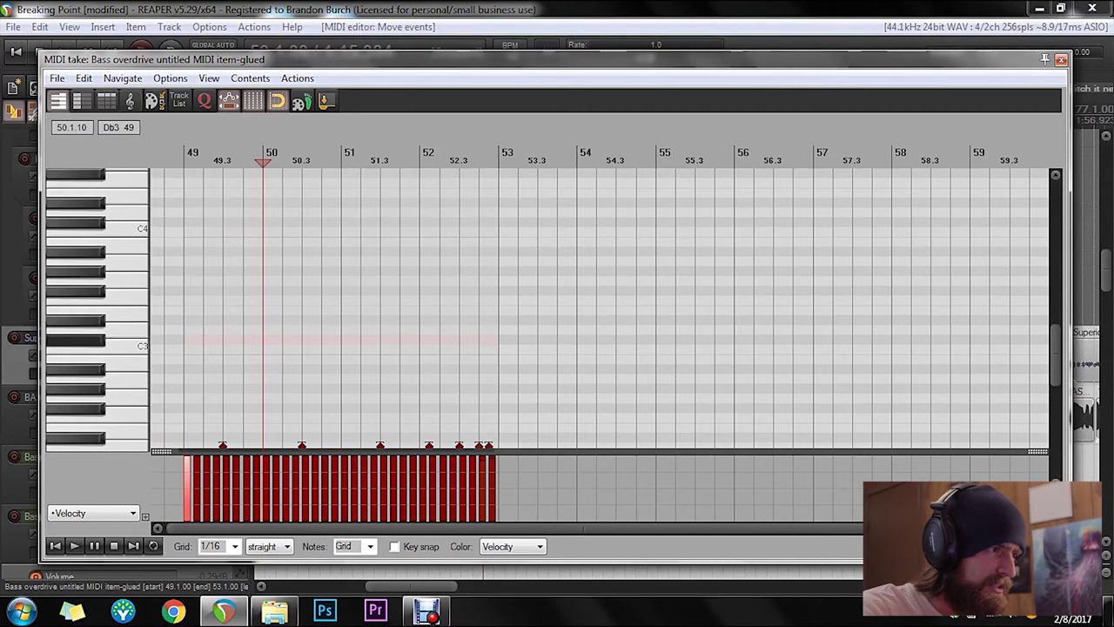
Step: Add Db3 notes on the first beat of bars 50, 51 and 52, and play the pattern from 49.1.00
click(263, 338)
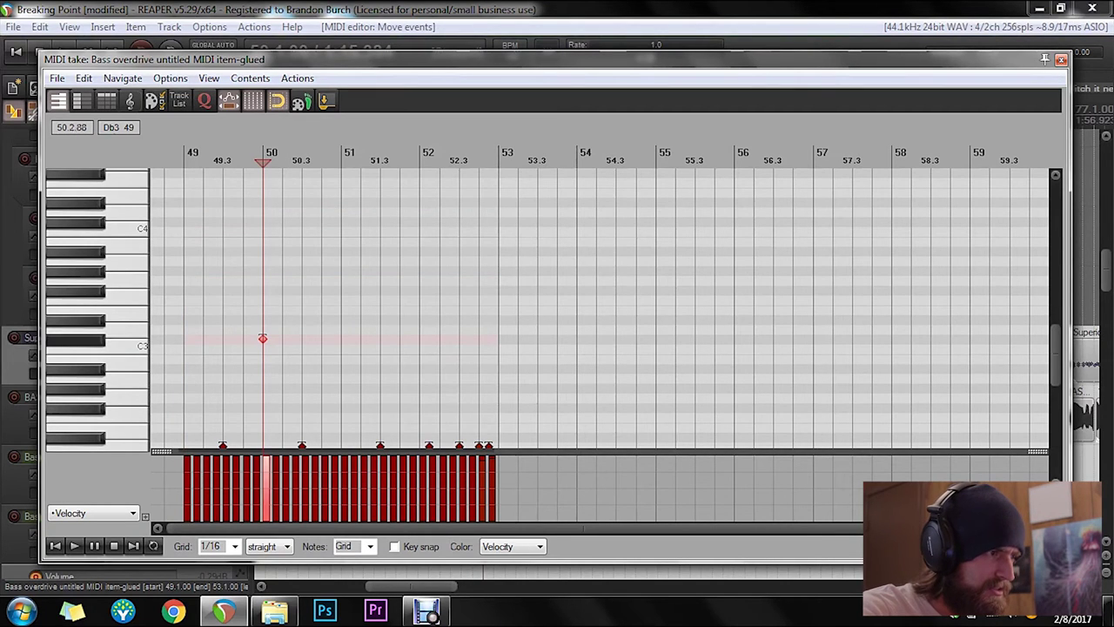
click(342, 337)
click(419, 338)
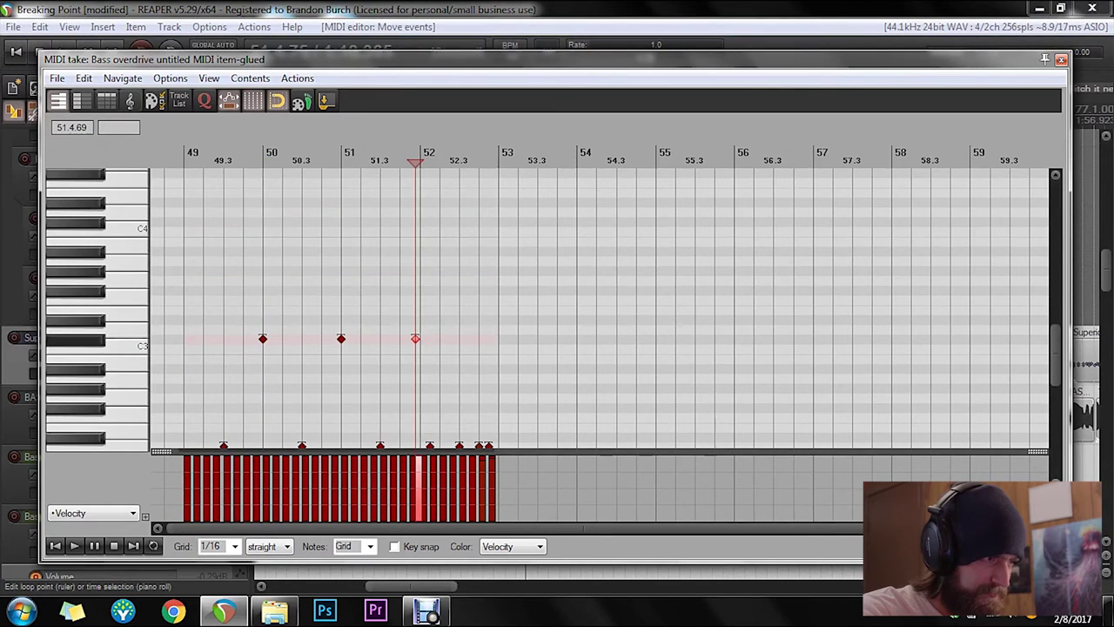
key(space)
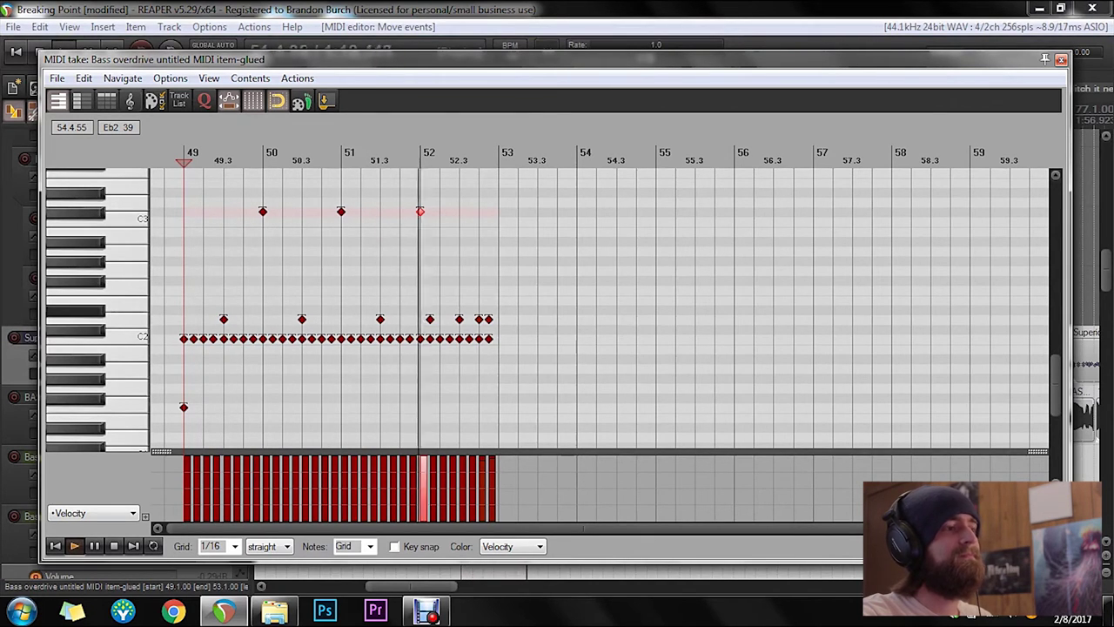
key(space)
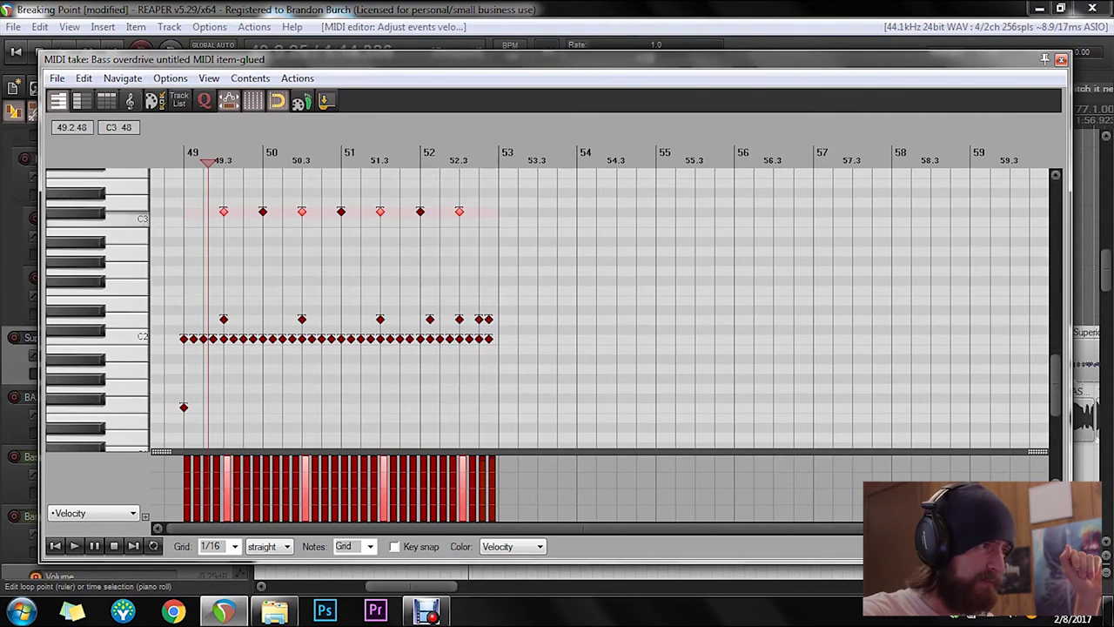
Step: Add Db3 notes on beats 2 and 4 of bars 49 to 52
double_click(206, 213)
scroll(215, 211, up, 1)
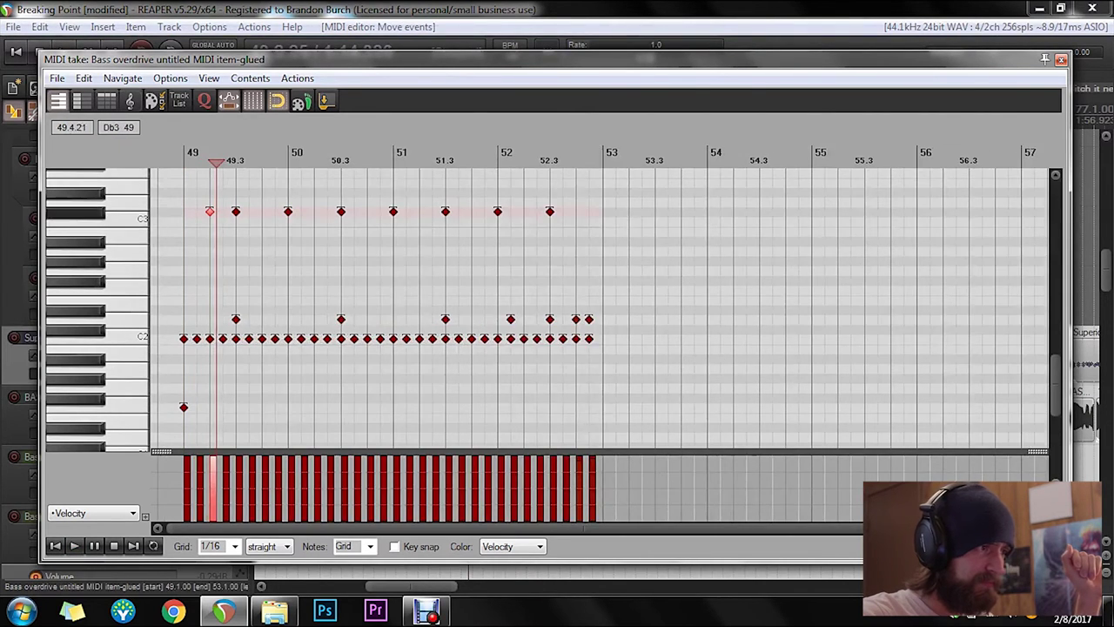
click(262, 211)
click(318, 211)
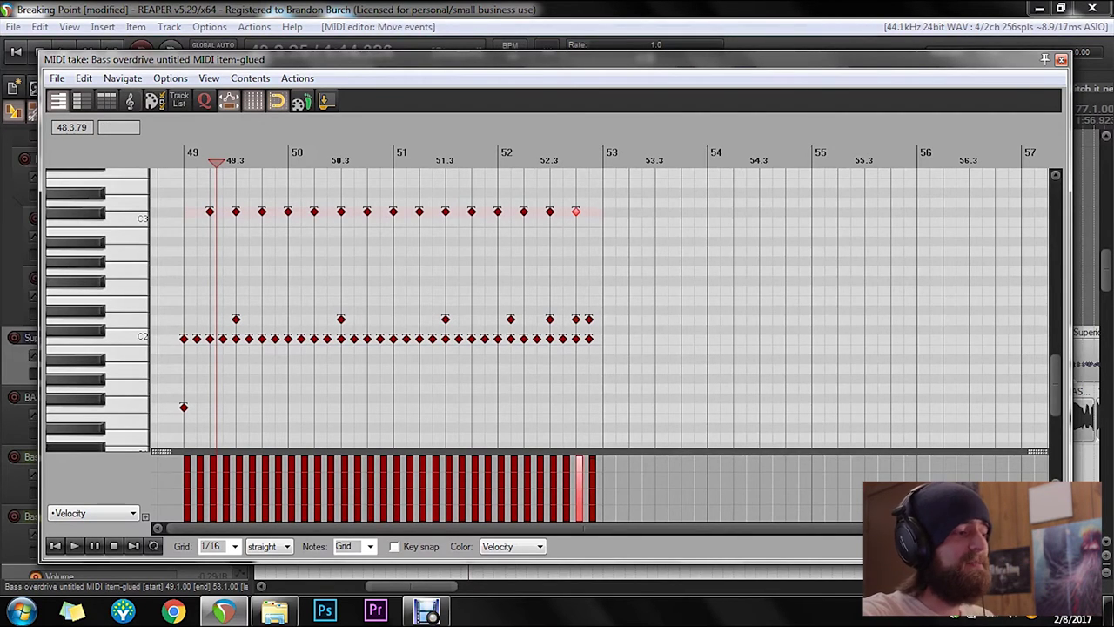
Step: Lower the Db3 notes on beats 2 and 4 of every bar to velocity 112 and play the pattern from 49.1.00
click(56, 546)
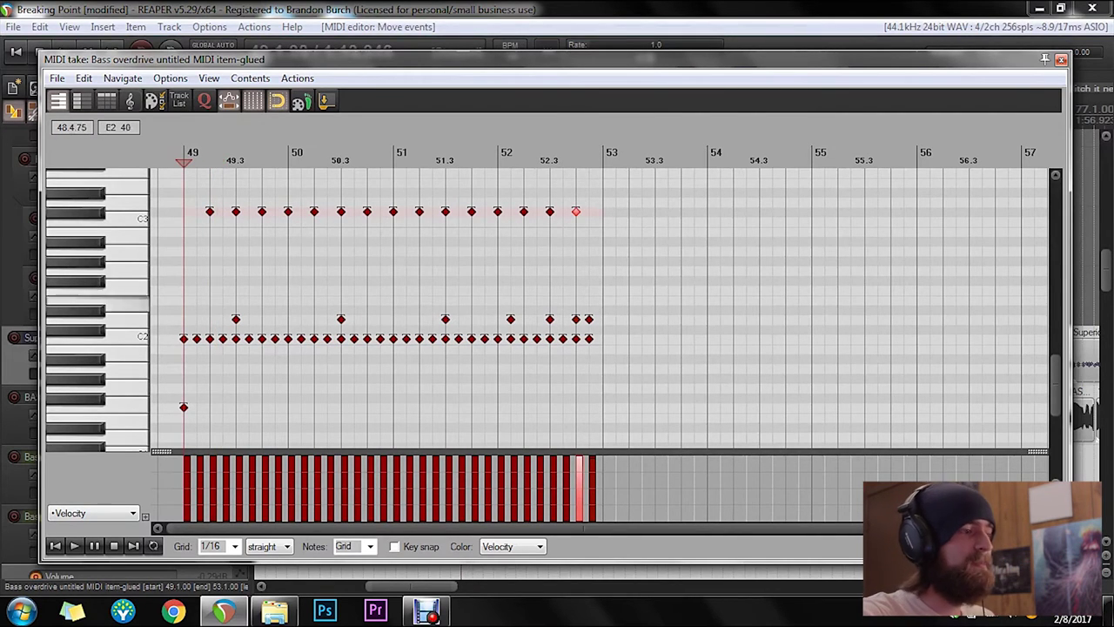
click(210, 212)
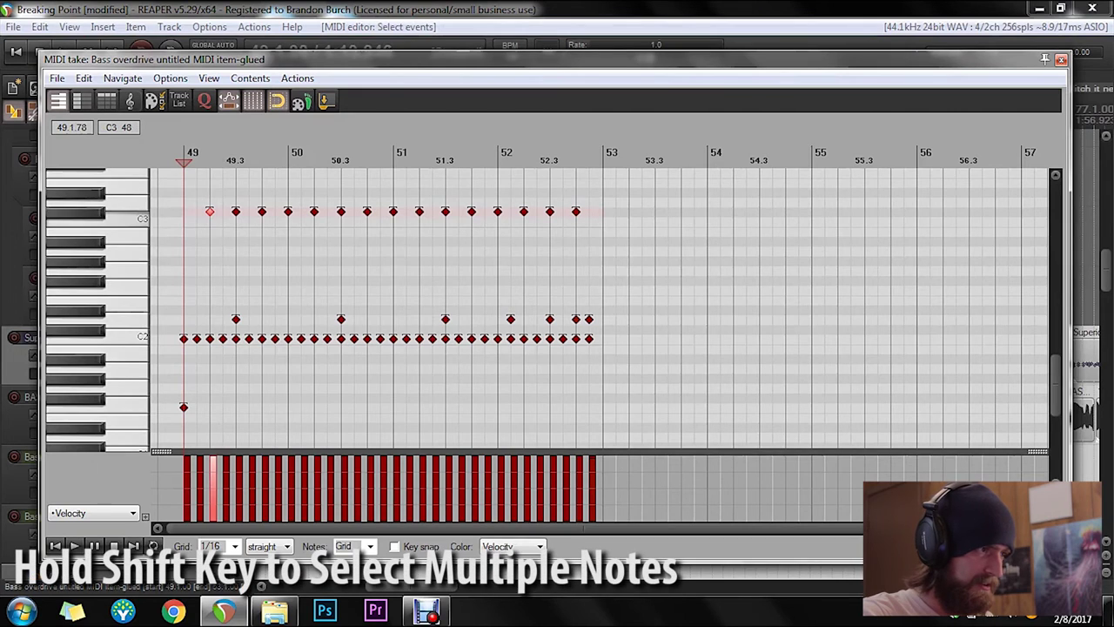
shift+click(262, 212)
shift+click(314, 212)
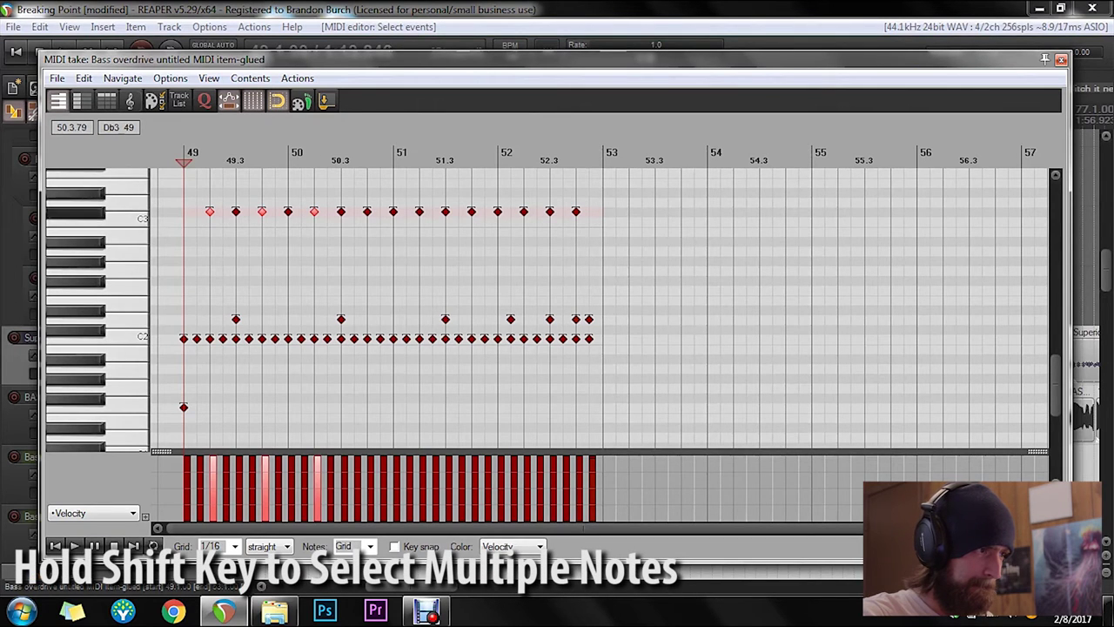
shift+click(367, 211)
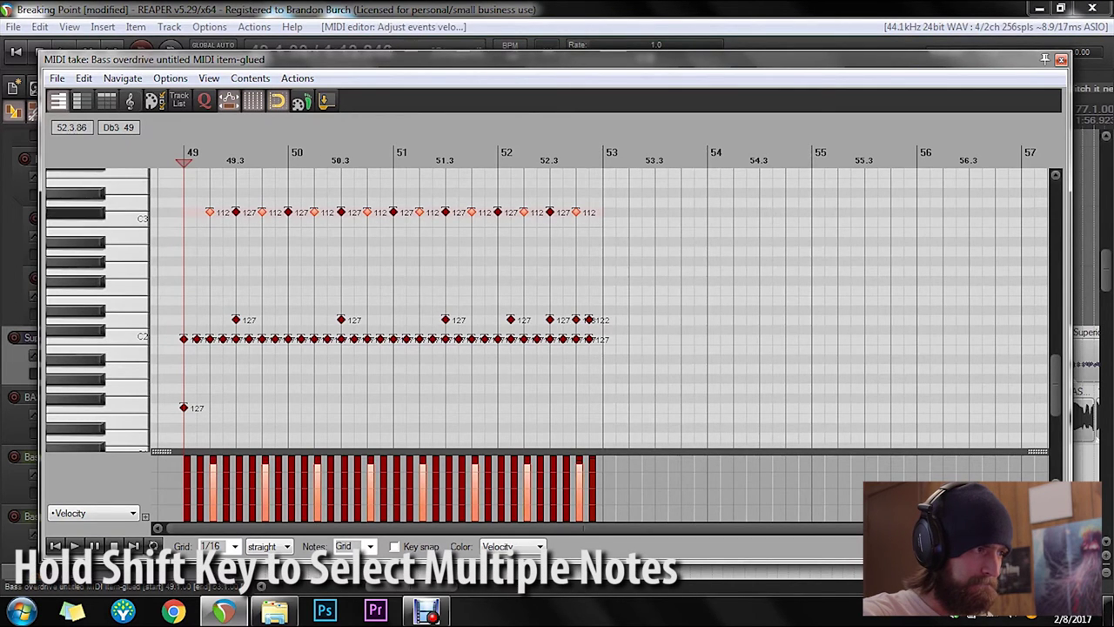
key(space)
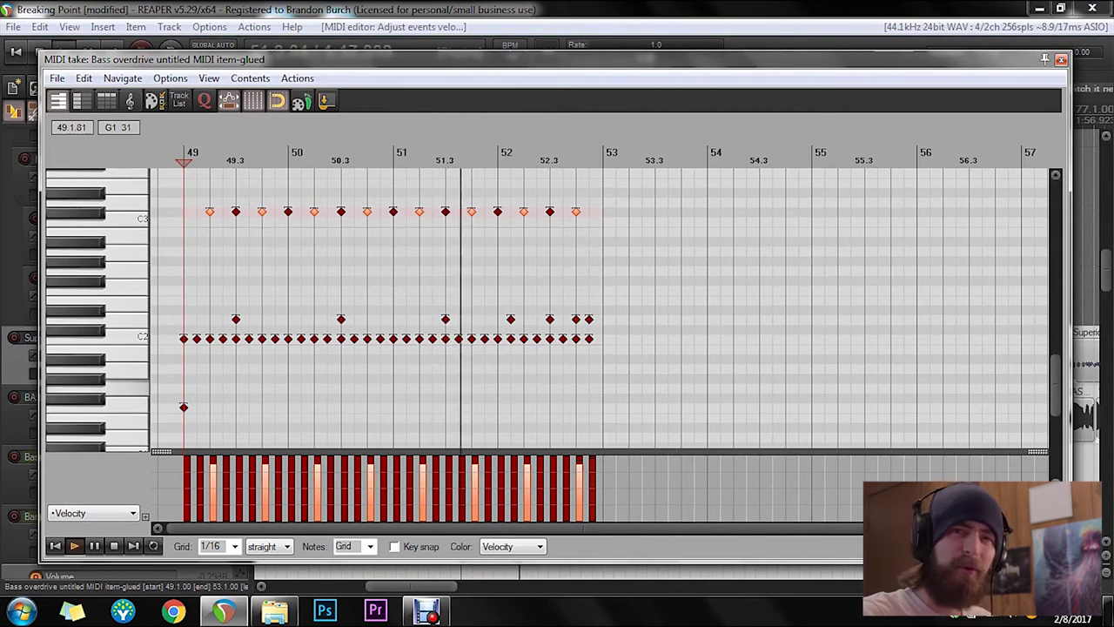
key(space)
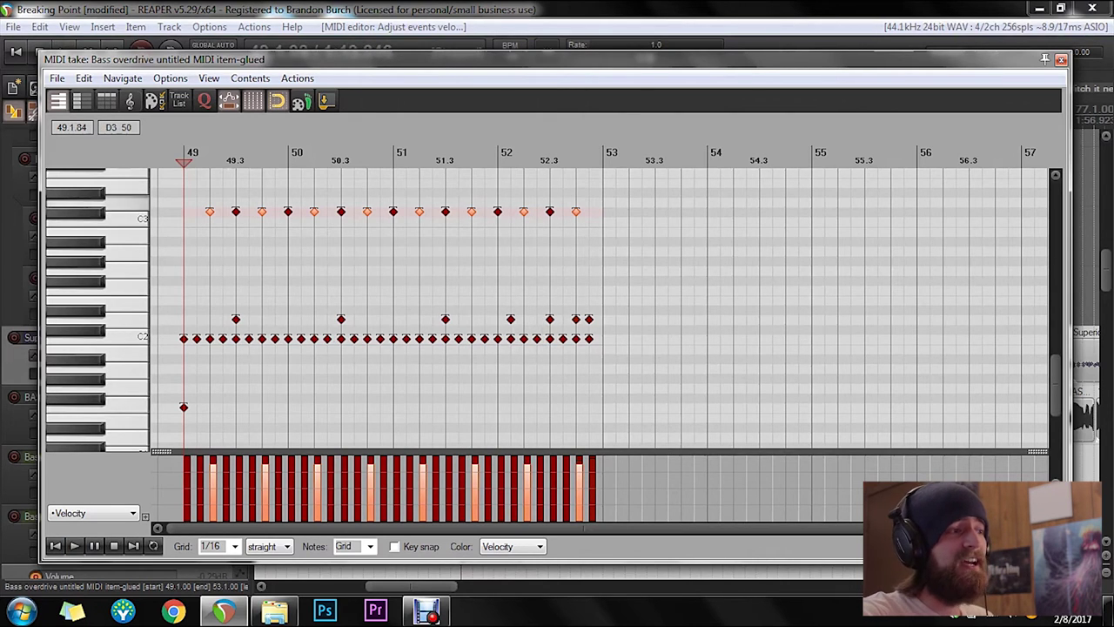
Step: Replace the F1 note on 49.1.00 with an E3 note, move all Db3 notes down to E1 and play the pattern
drag(192, 201, 614, 231)
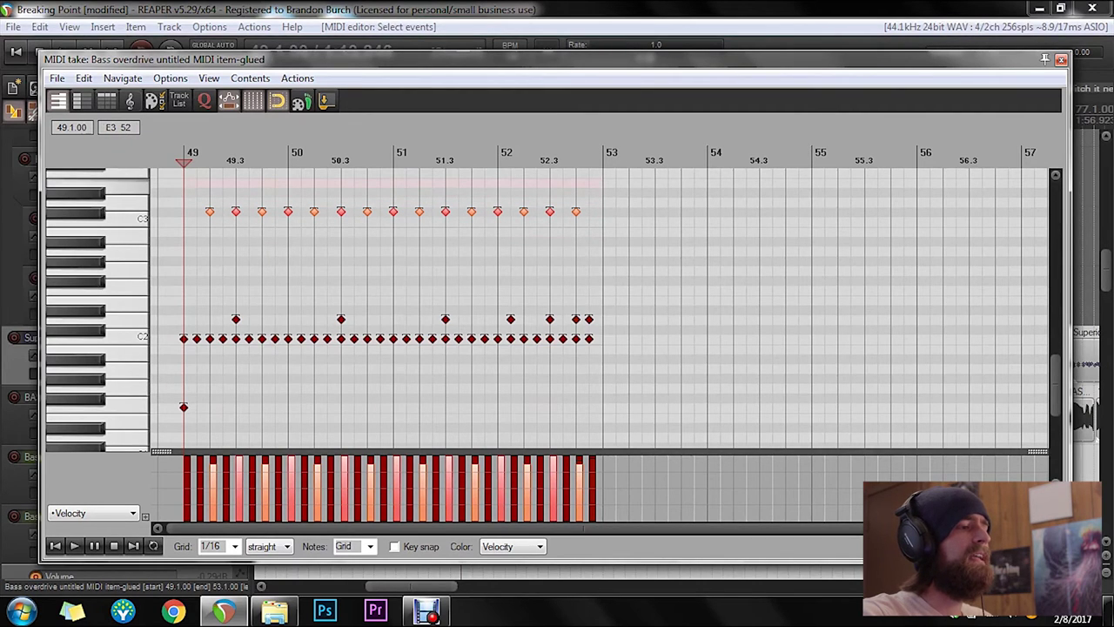
double_click(184, 183)
drag(194, 204, 604, 223)
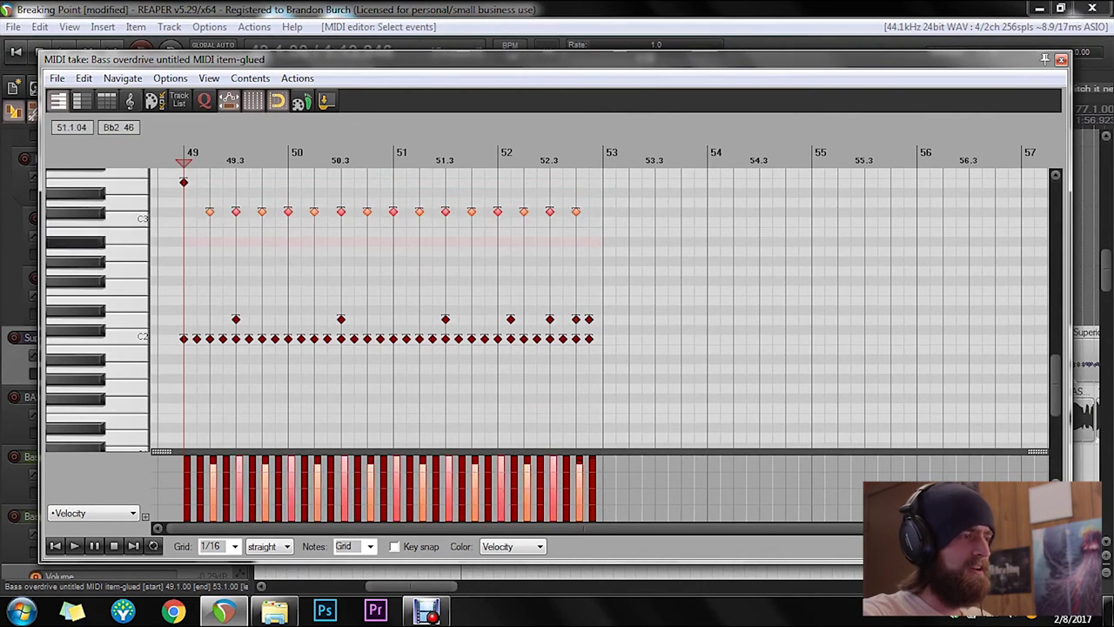
drag(212, 211, 209, 417)
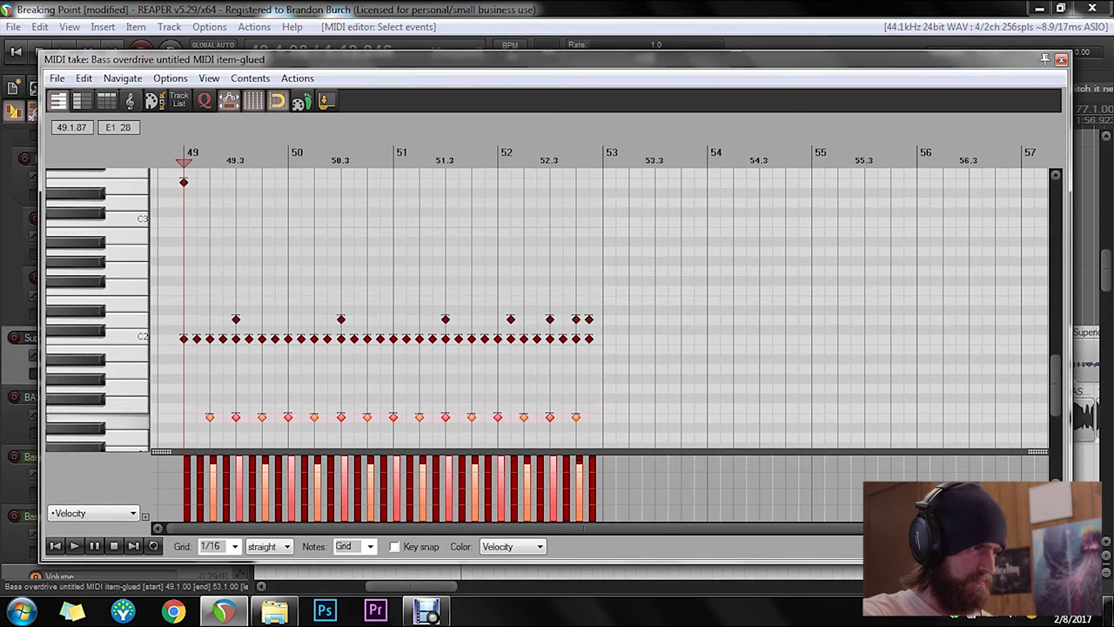
key(space)
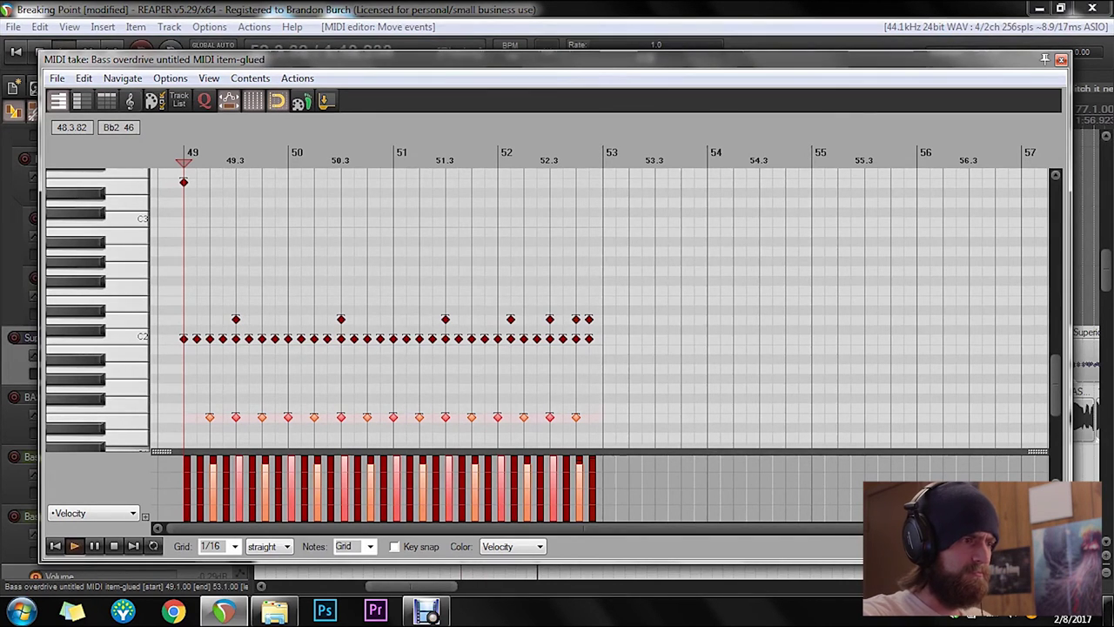
Step: Stop playback and humanize only the selected E1 notes with 8% timing, 28% velocity and -4% timing bias
key(space)
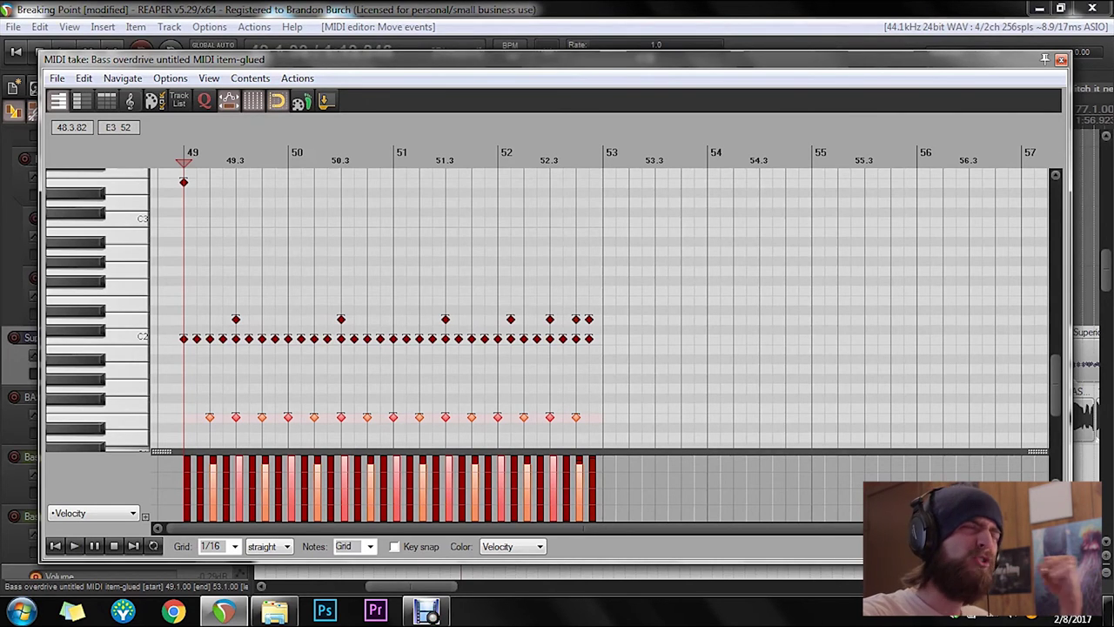
scroll(557, 322, down, 2)
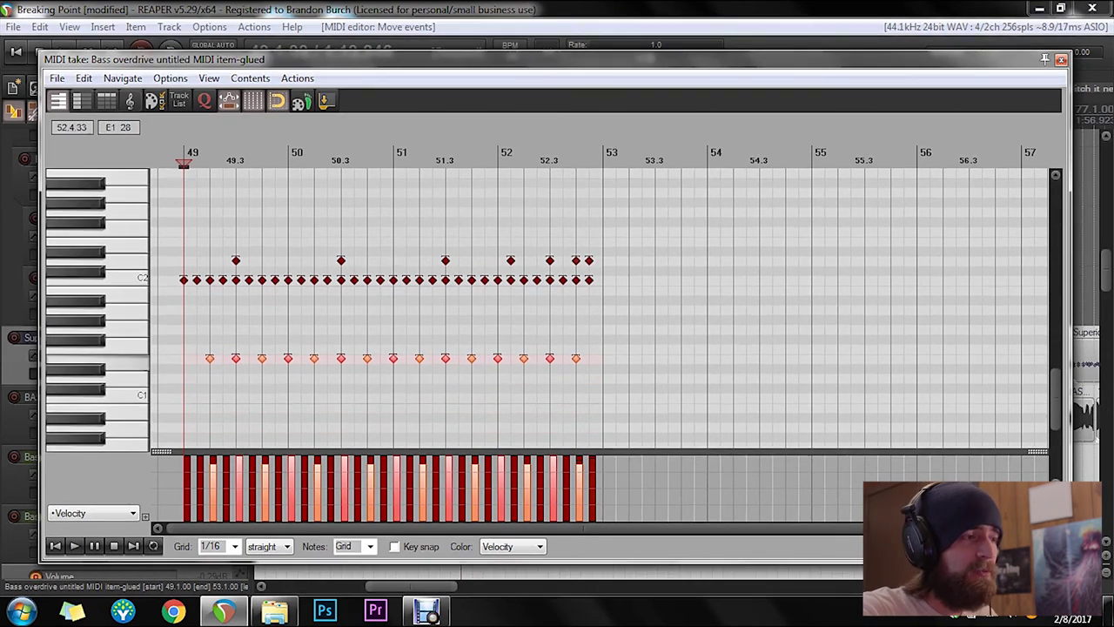
drag(591, 343, 198, 369)
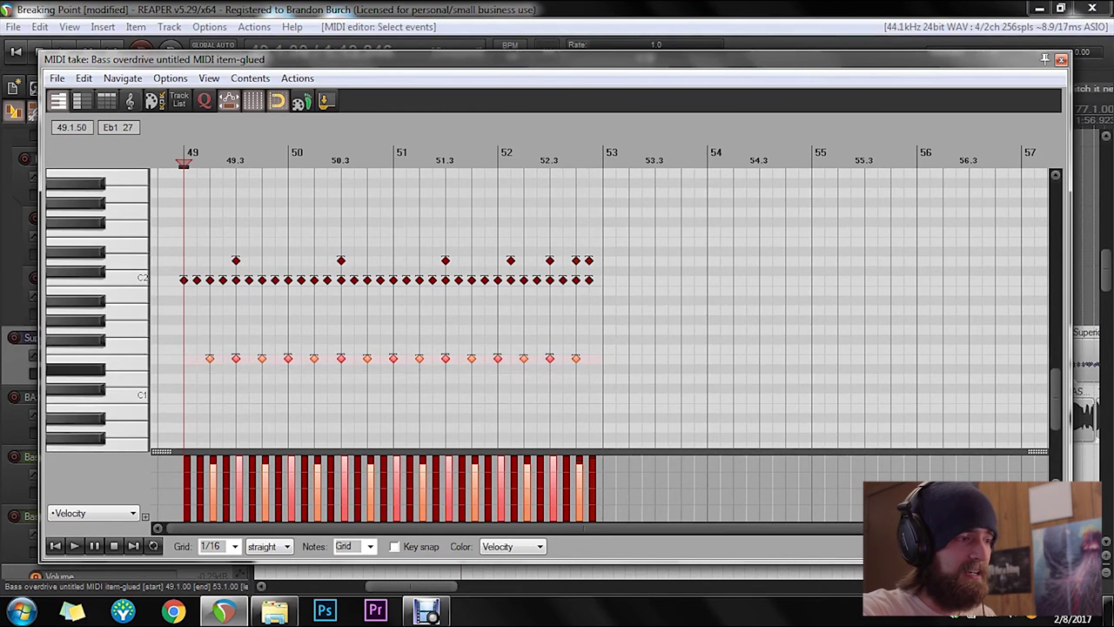
key(h)
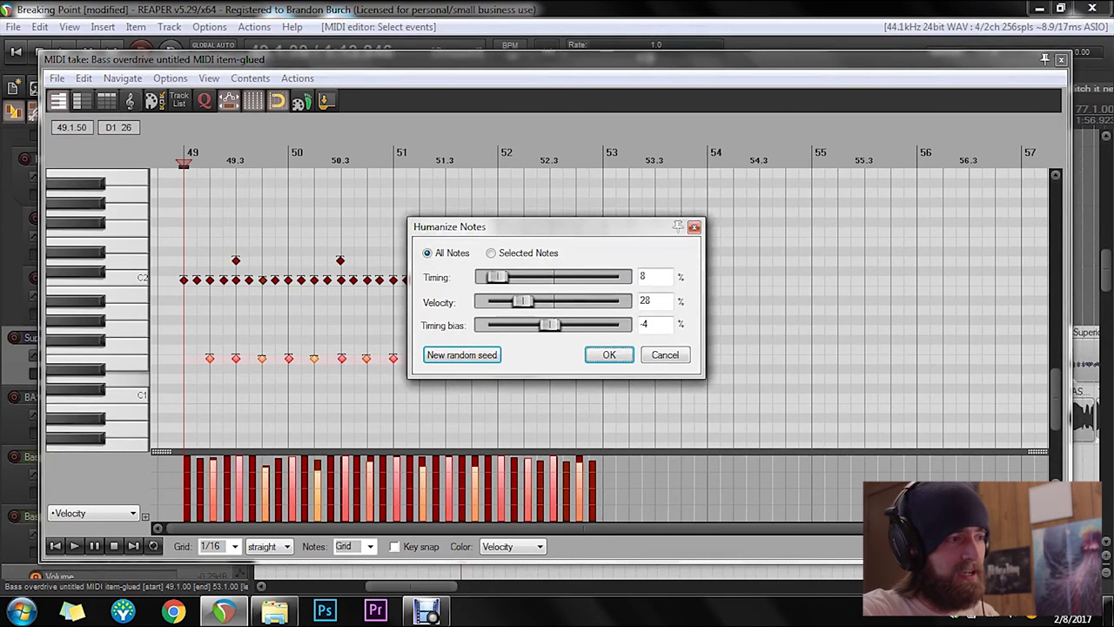
click(492, 253)
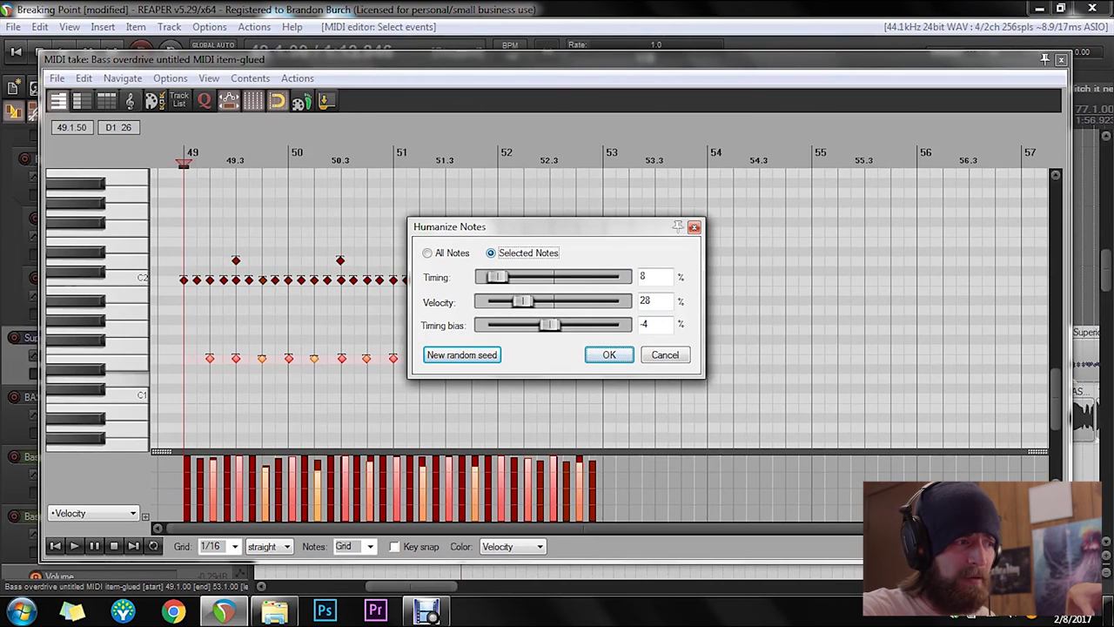
drag(531, 226, 592, 171)
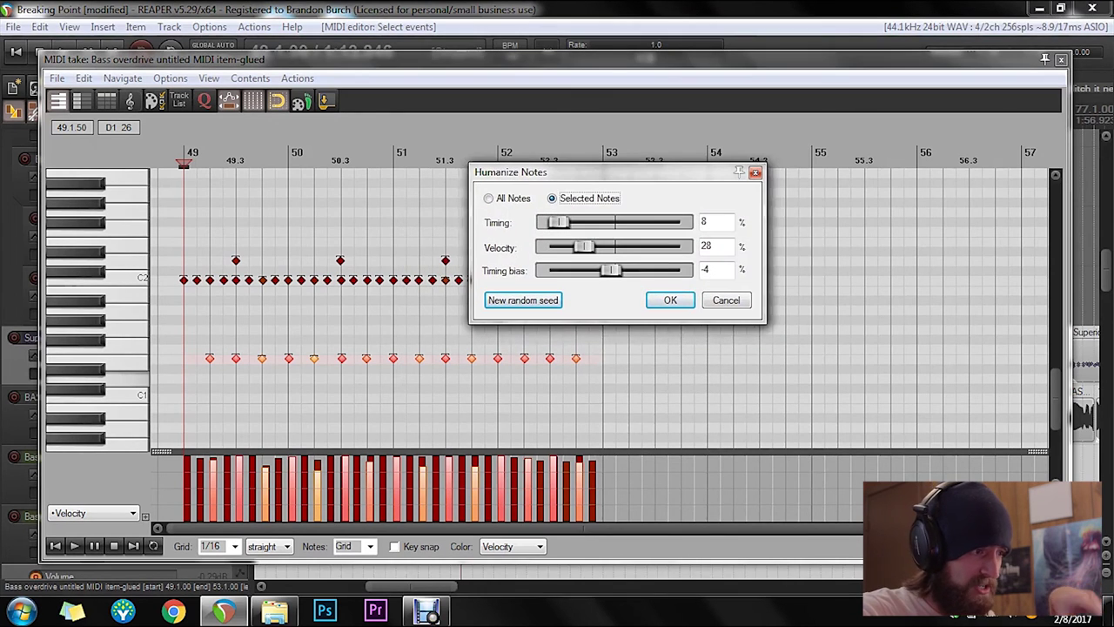
click(670, 301)
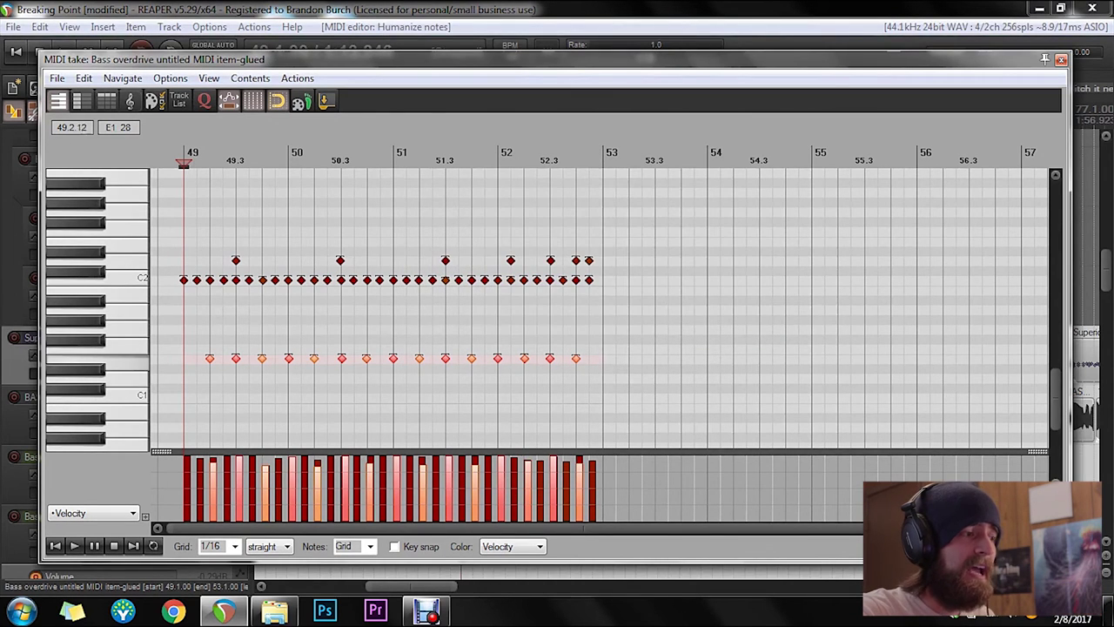
Step: Raise all C2 notes in bars 49 to 52 to velocity 127
drag(607, 251, 195, 267)
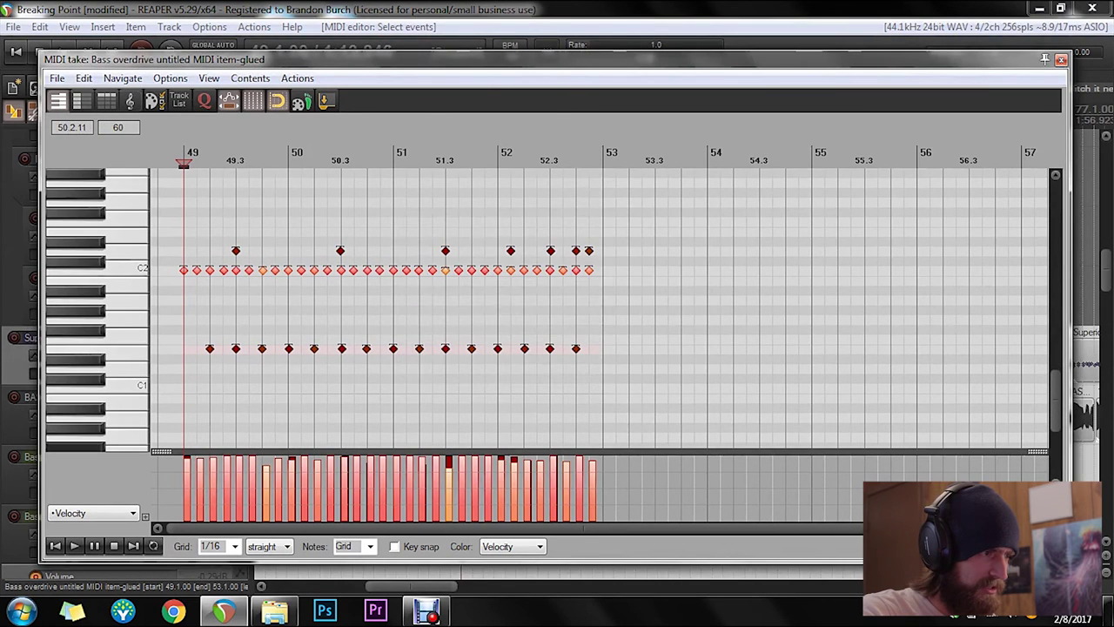
drag(317, 490, 317, 468)
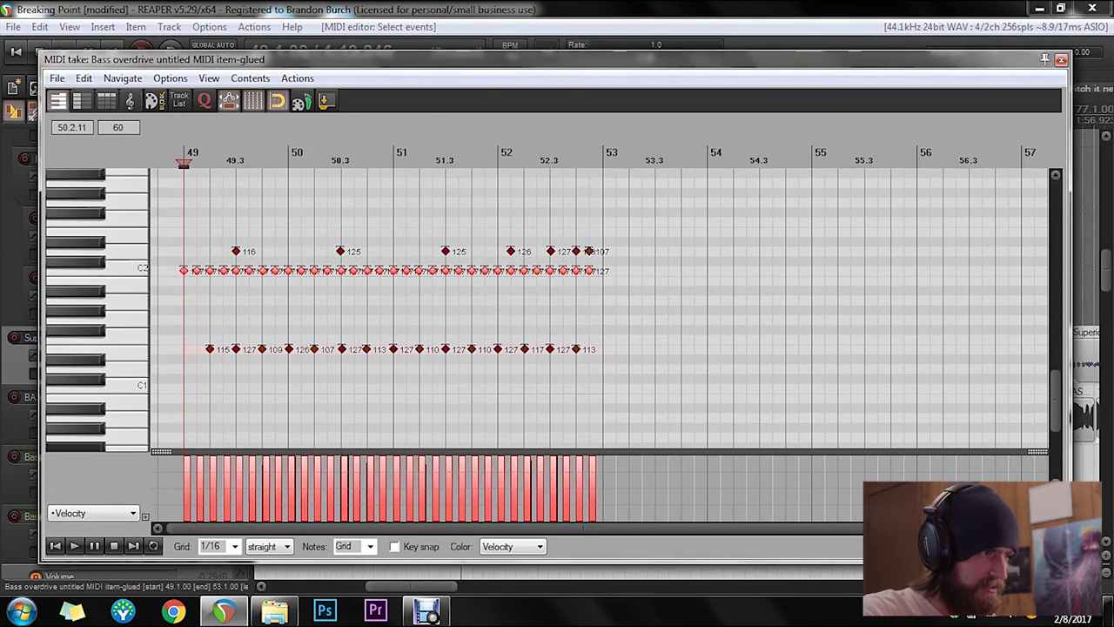
Step: Humanize the selected C2 notes with 4% timing, 9% velocity and 2% timing bias using a new random seed, and play the pattern
key(h)
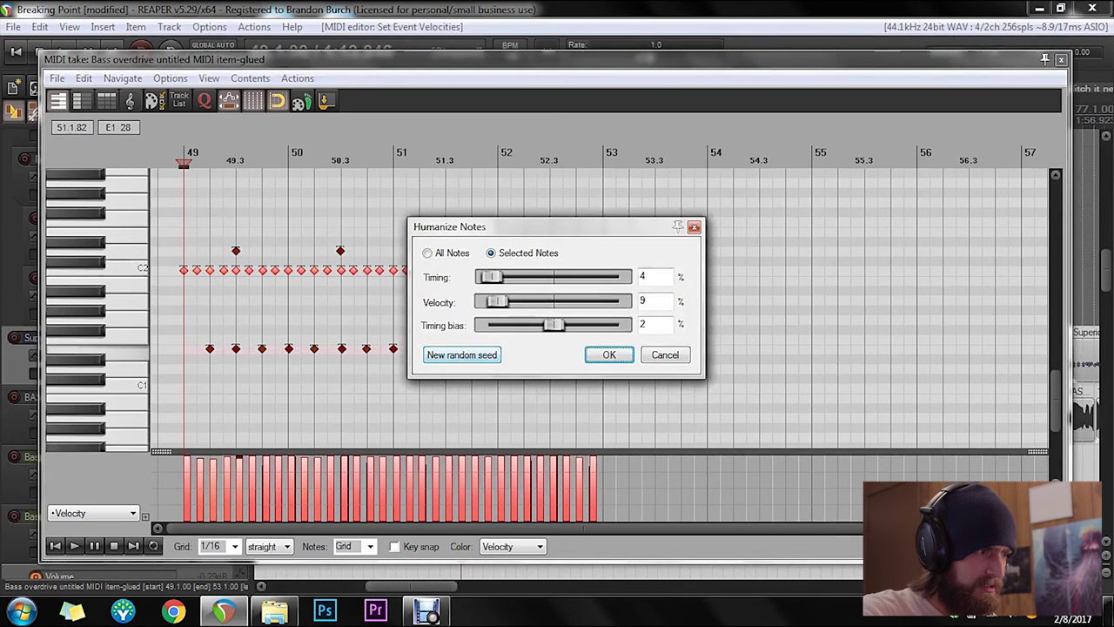
click(463, 355)
click(462, 355)
key(Return)
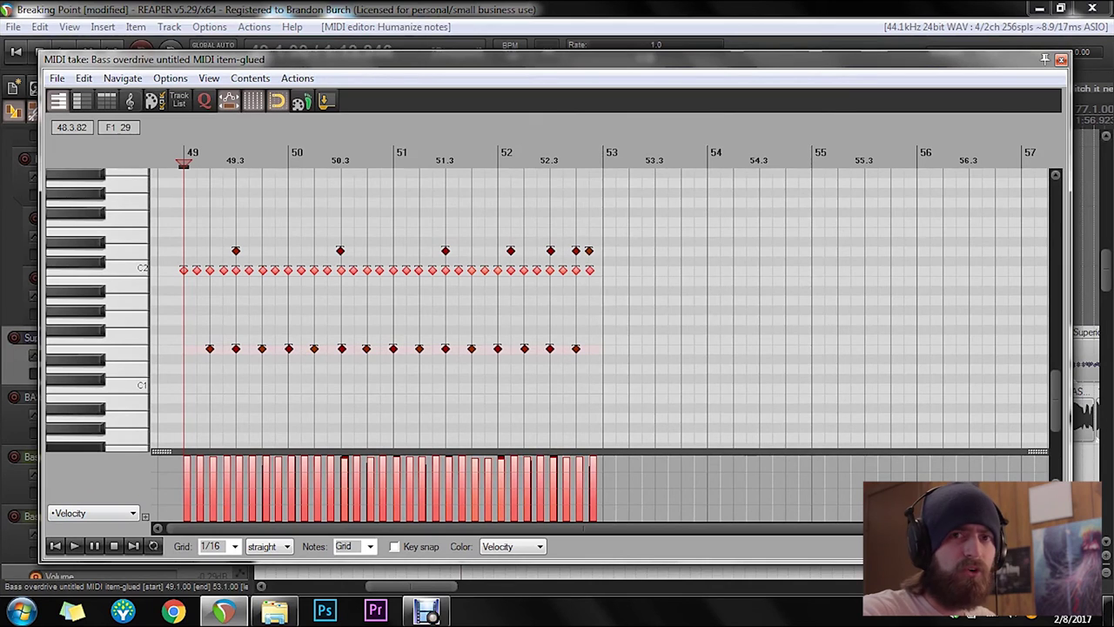
key(space)
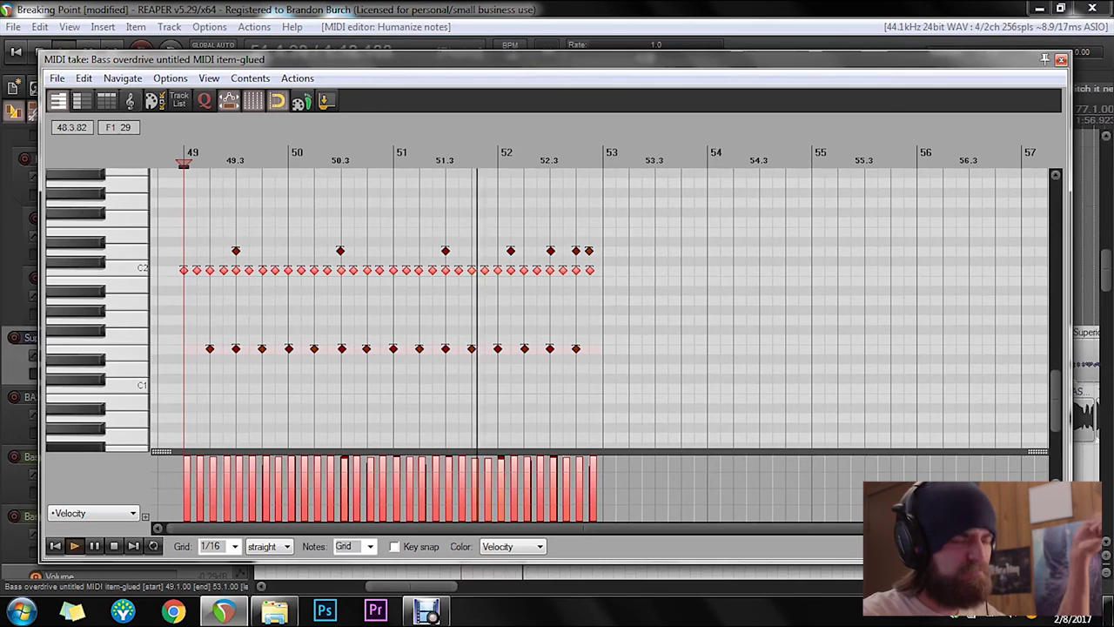
key(s)
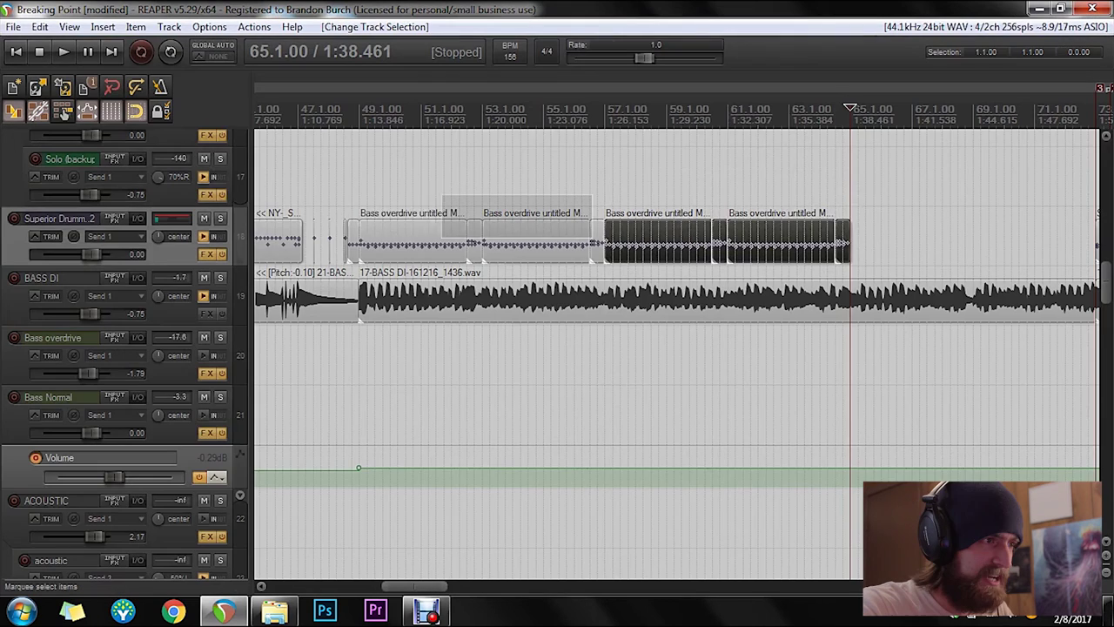
Step: Glue the Superior Drummer 2 MIDI items from bar 49 to 57 into one item and those from 57 to 65 into another
drag(593, 194, 364, 249)
right_click(402, 245)
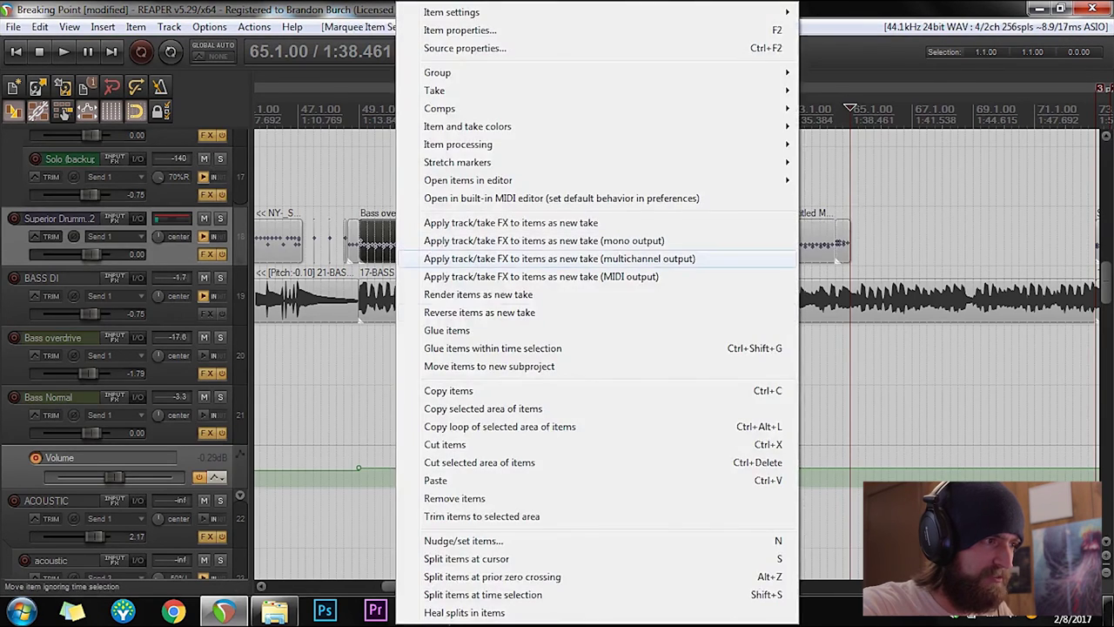
click(435, 330)
drag(898, 220, 635, 263)
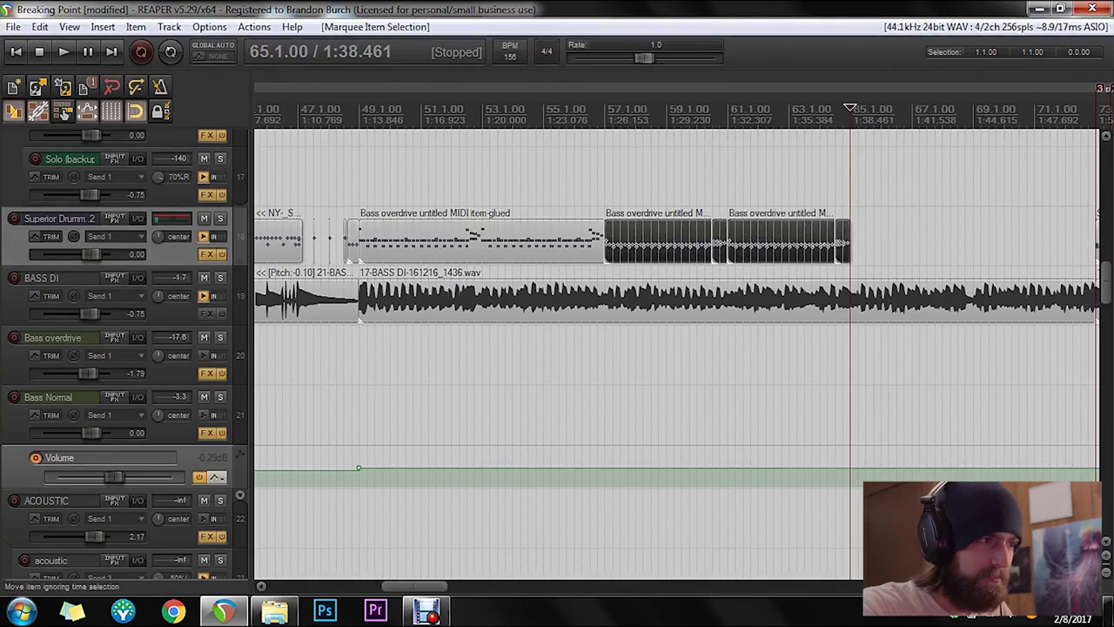
right_click(622, 247)
click(658, 331)
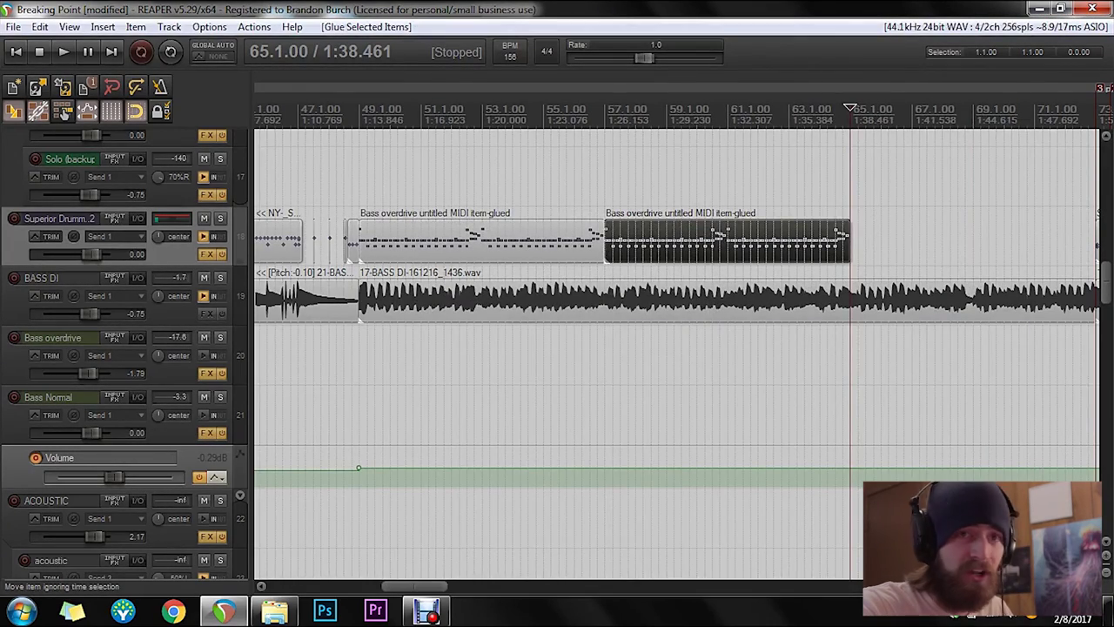
Step: Open the glued item at bar 57, move all its E1 notes down to Eb1 and play the pattern
double_click(644, 244)
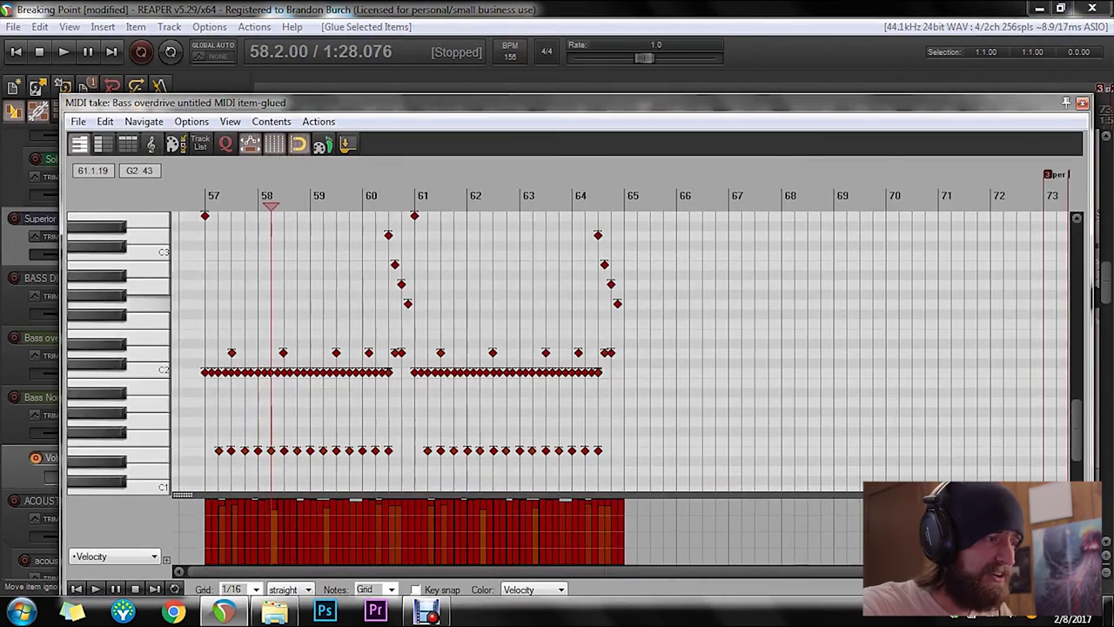
scroll(609, 348, down, 3)
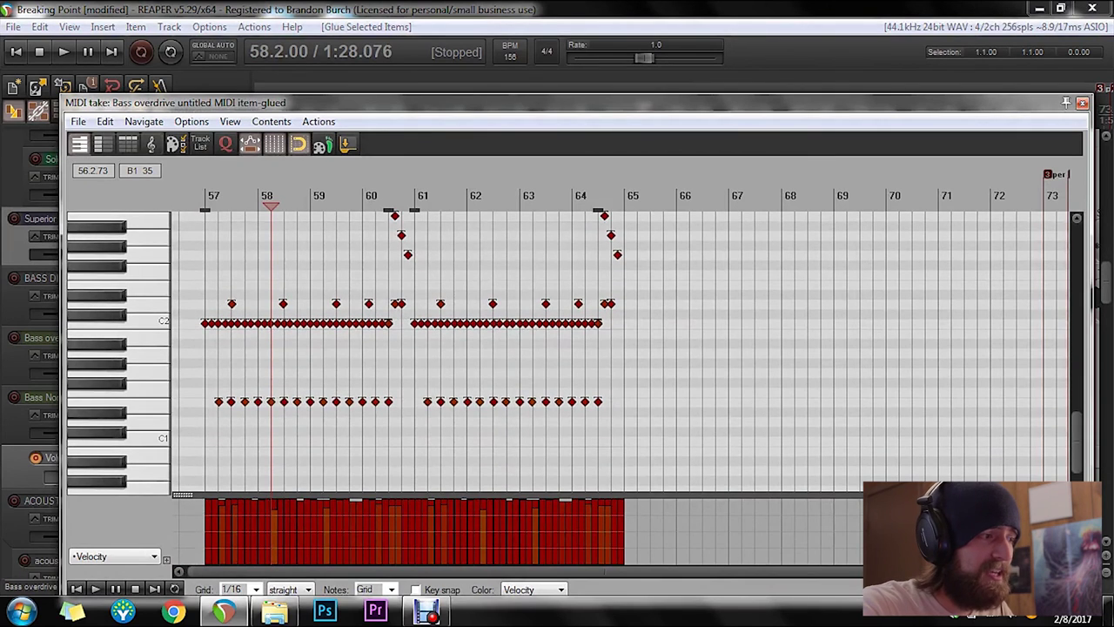
double_click(146, 401)
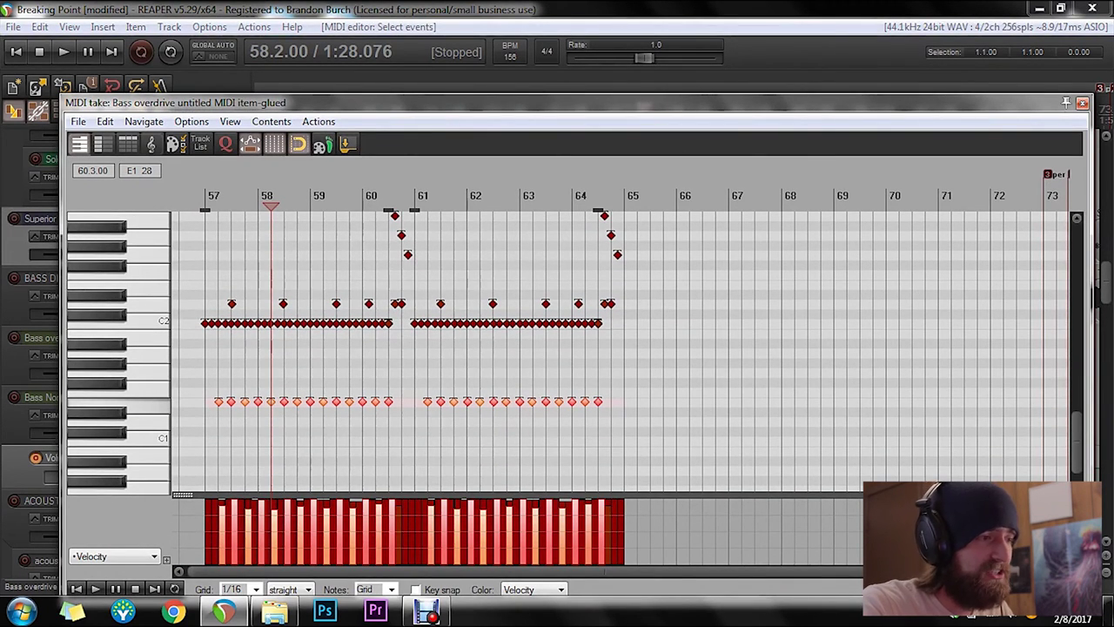
drag(365, 102, 363, 154)
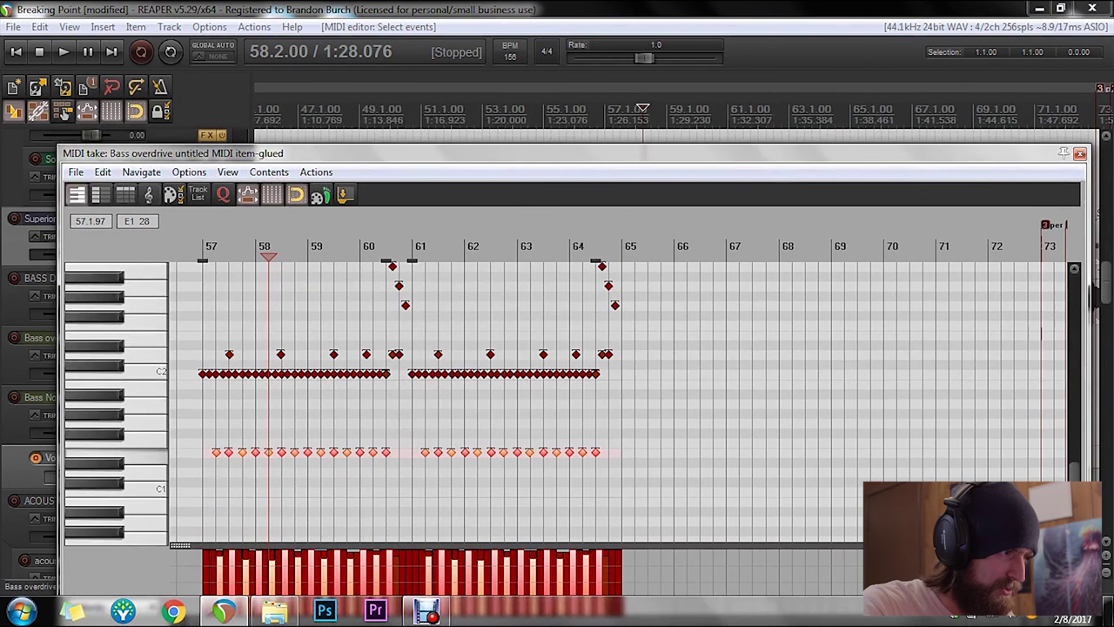
drag(216, 452, 215, 462)
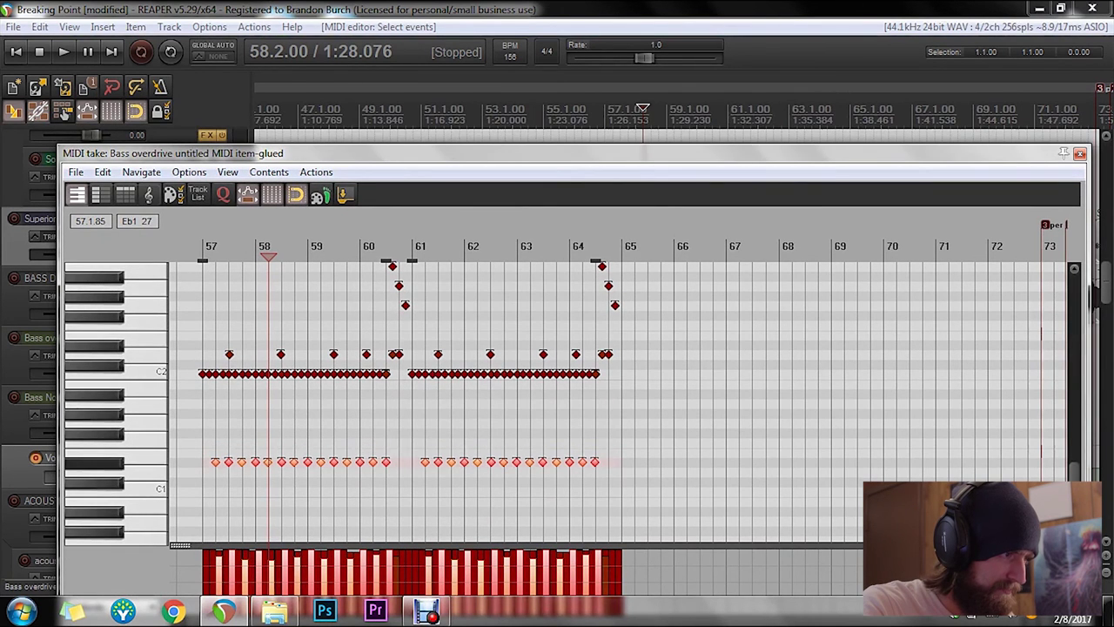
key(space)
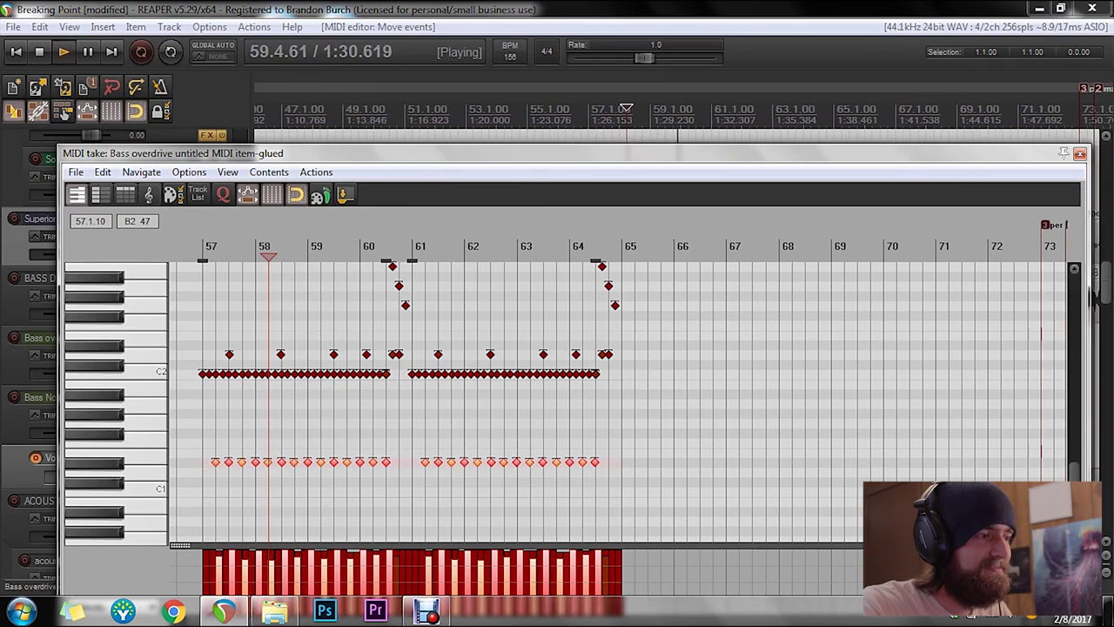
key(space)
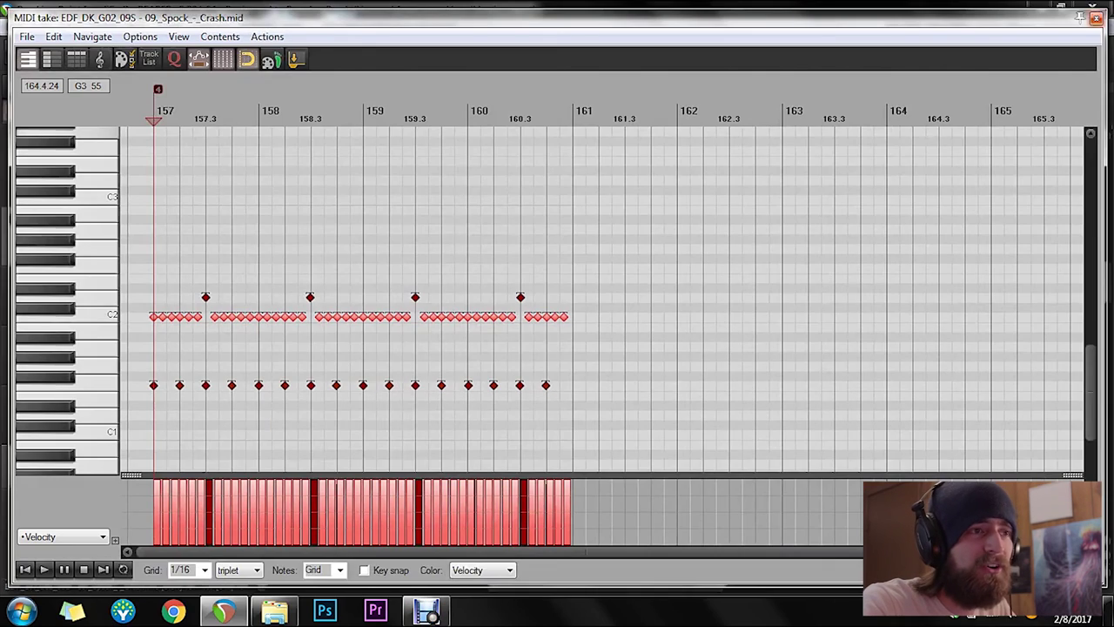
Step: Close the MIDI editor and play the project from 157.1.00 in the arrangement
click(1096, 17)
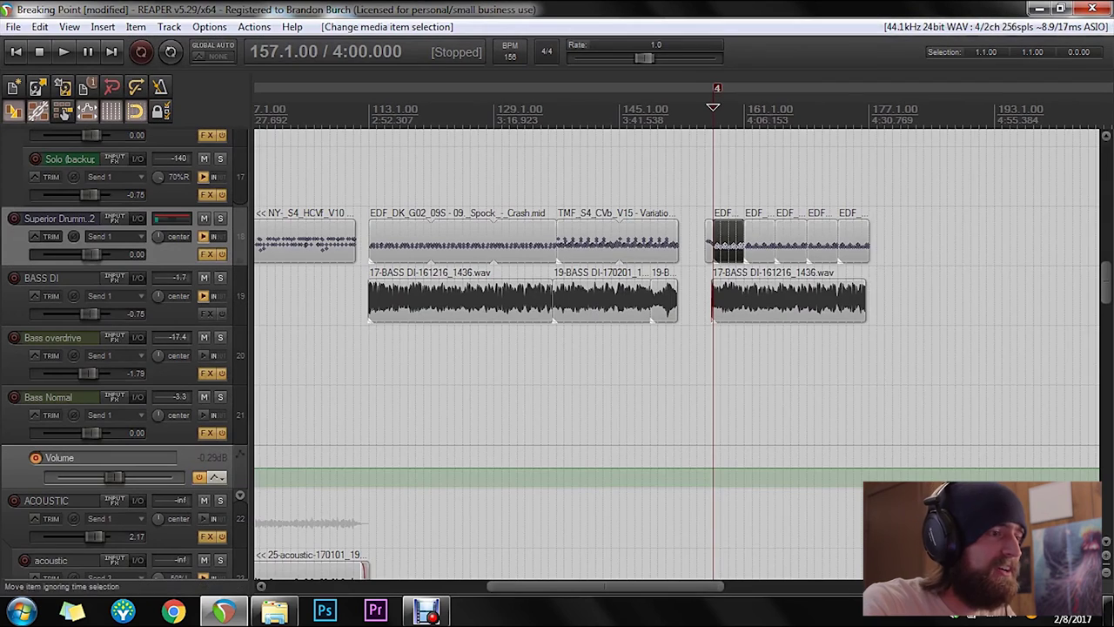
scroll(679, 242, right, 2)
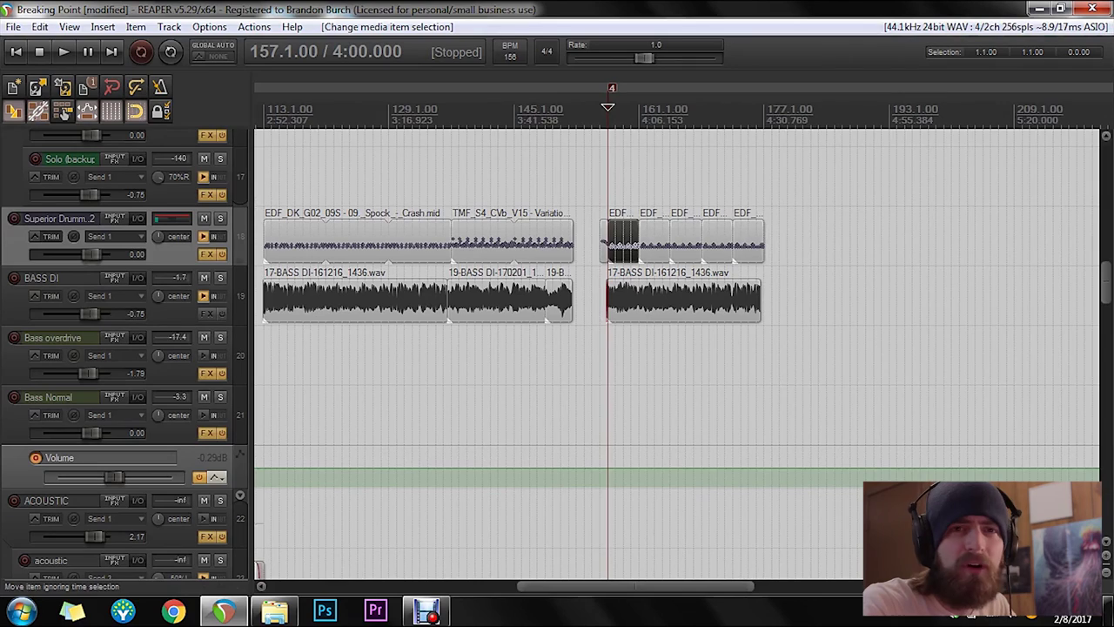
scroll(625, 242, up, 2)
key(space)
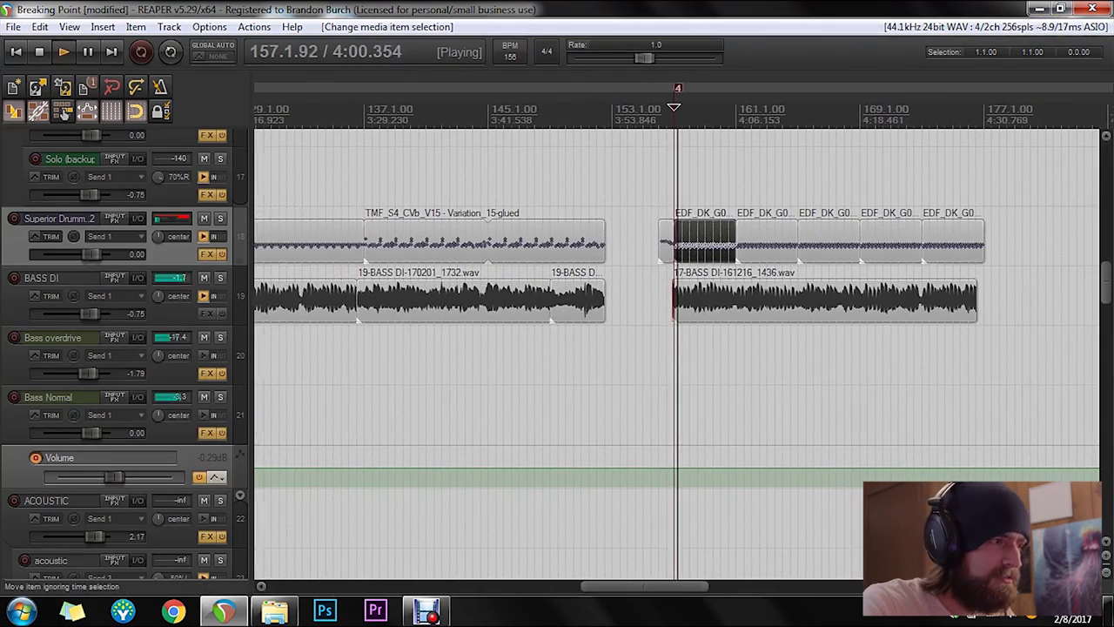
scroll(625, 242, up, 2)
key(minus)
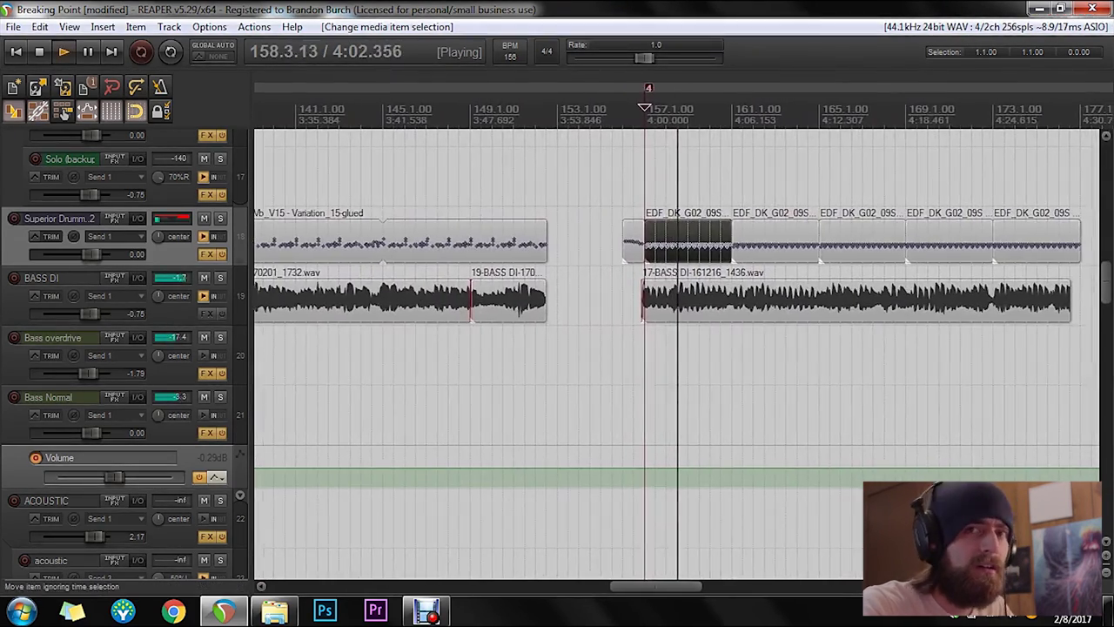
key(space)
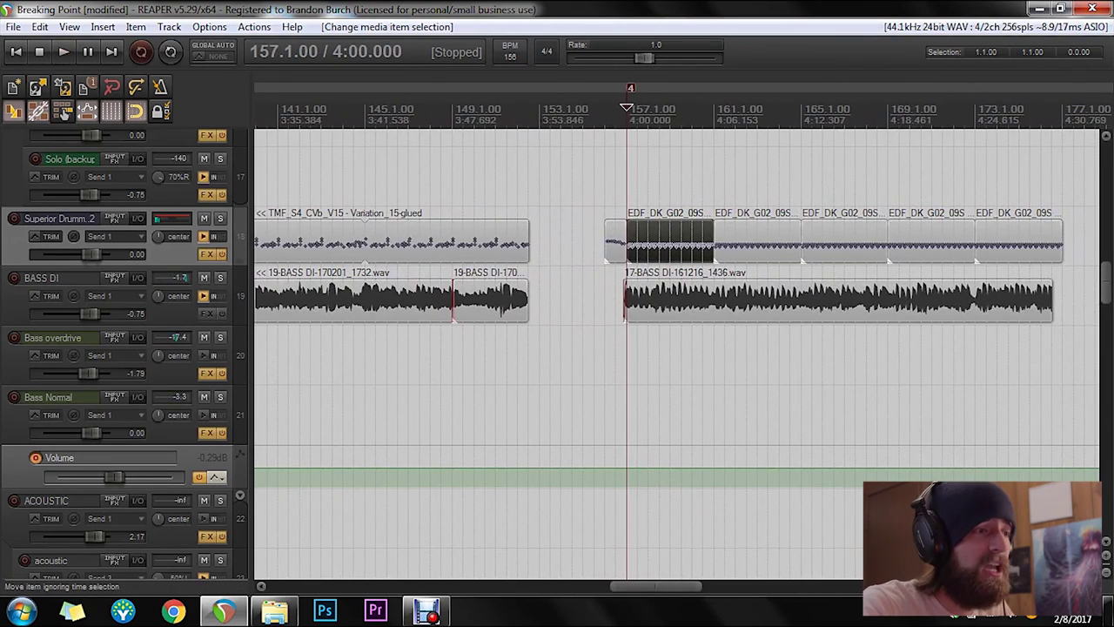
Step: Open the drum MIDI item at bar 157 and examine its 1/16 triplet grid and the available grid types
double_click(667, 246)
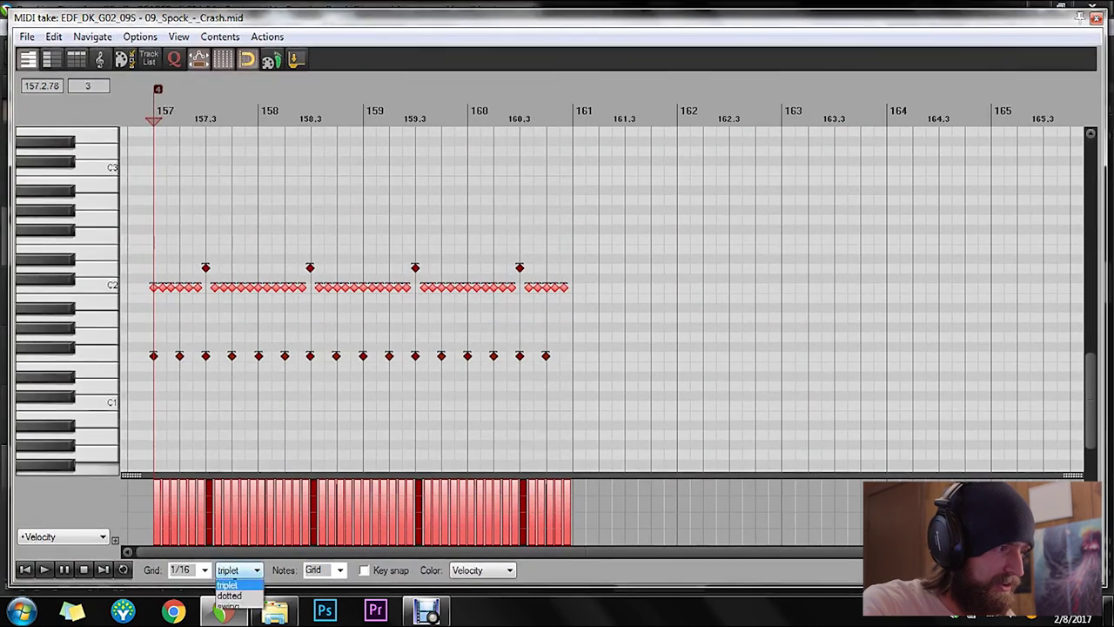
click(238, 570)
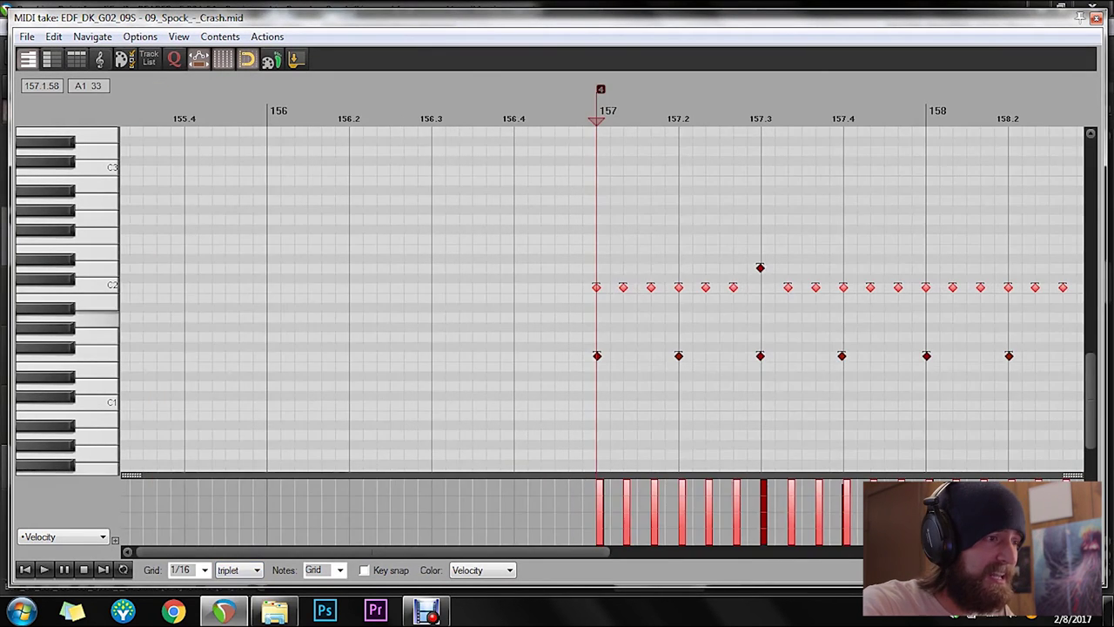
key(Down)
key(Down)
key(Up)
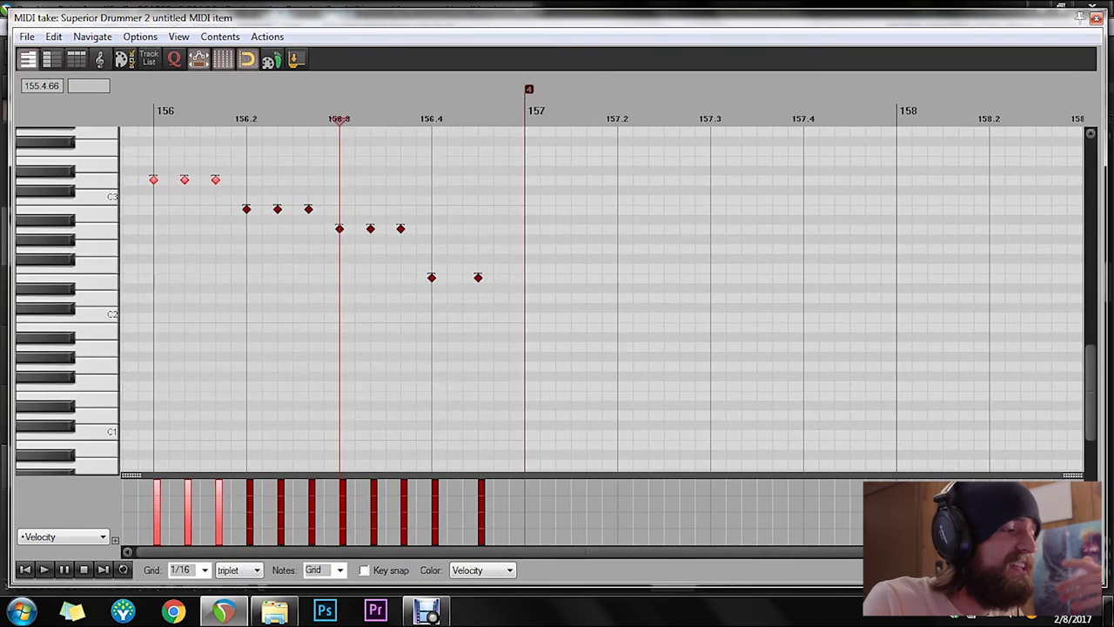
Step: Play the triplet fill in bar 156 from 156.1.00 and stop playback
click(26, 569)
key(space)
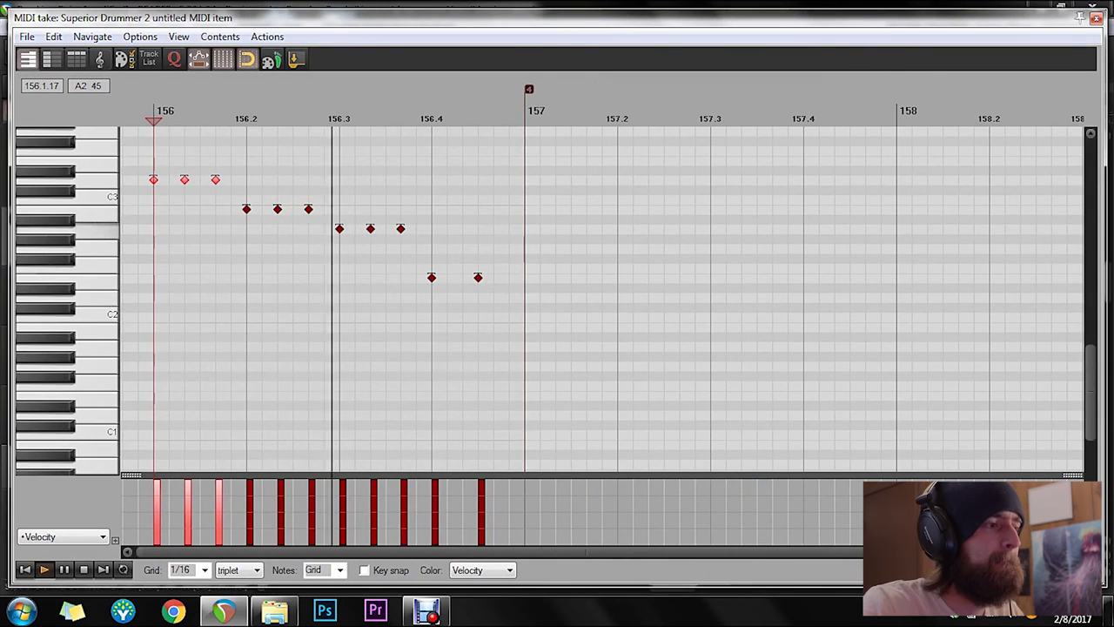
key(space)
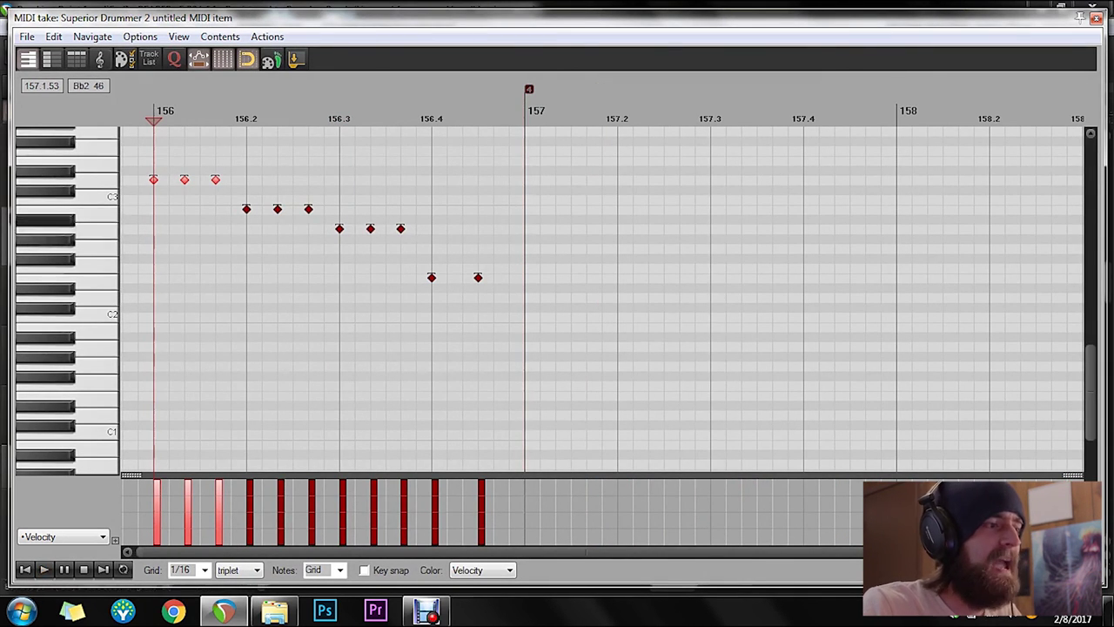
click(432, 113)
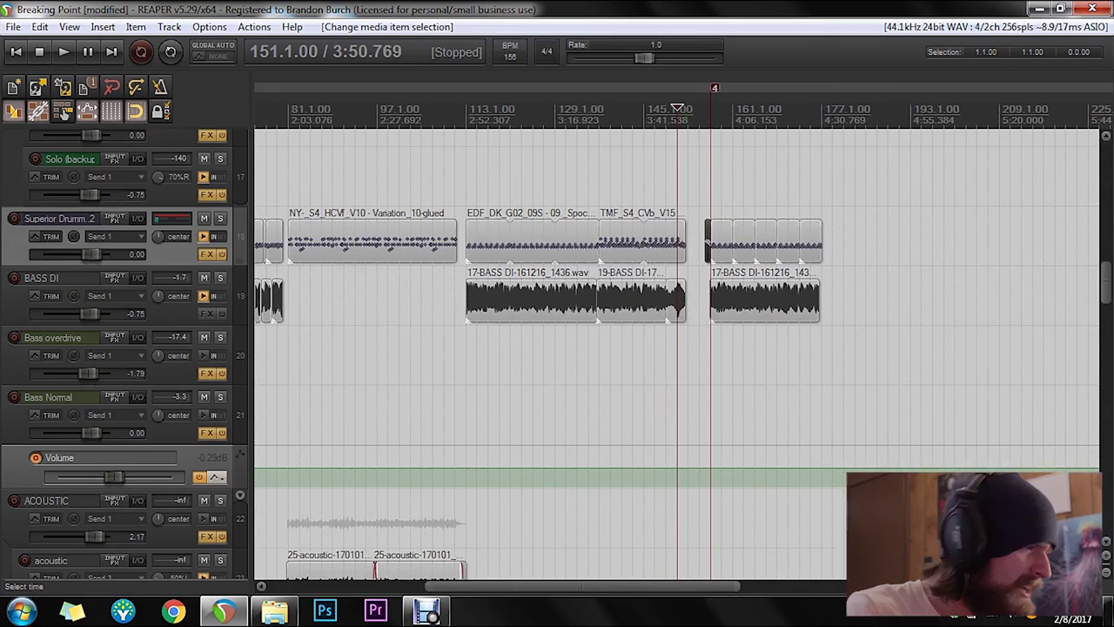
scroll(677, 348, left, 4)
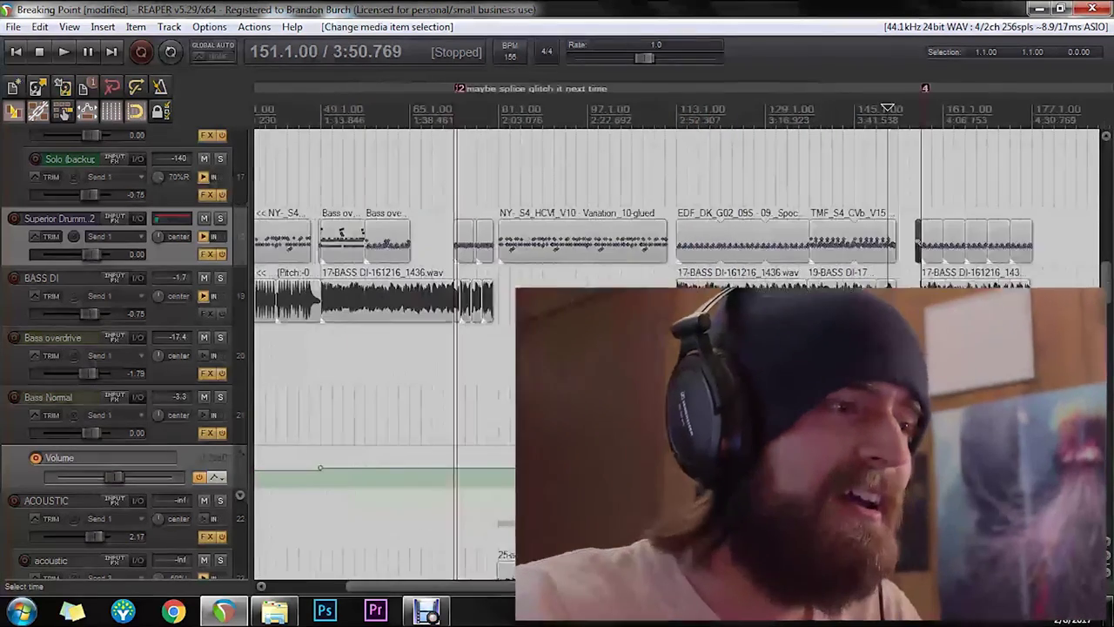
scroll(677, 348, right, 2)
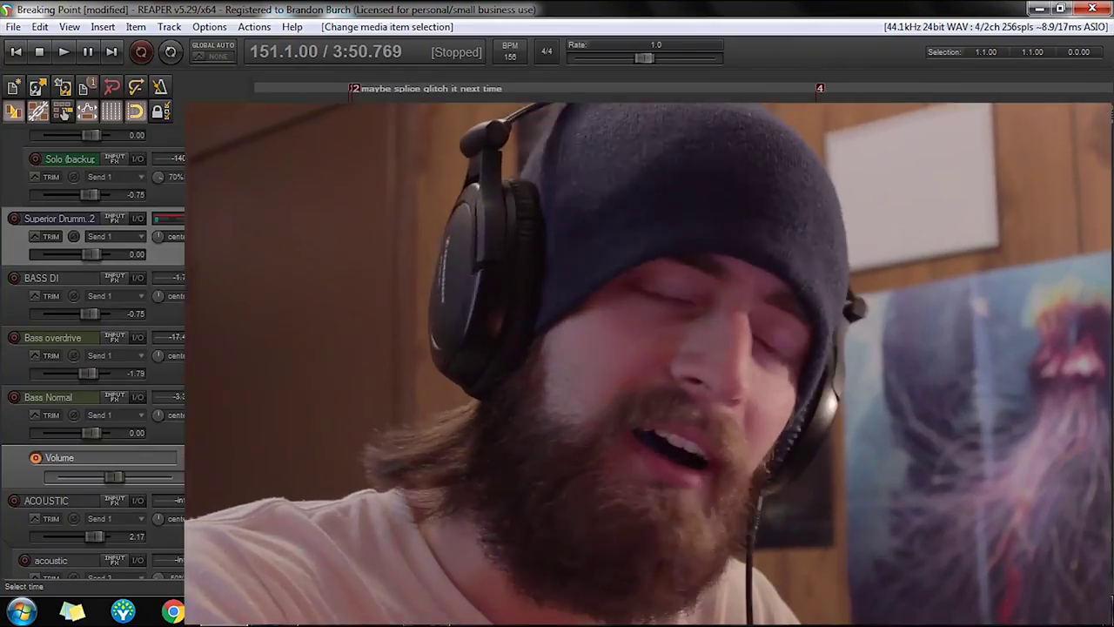